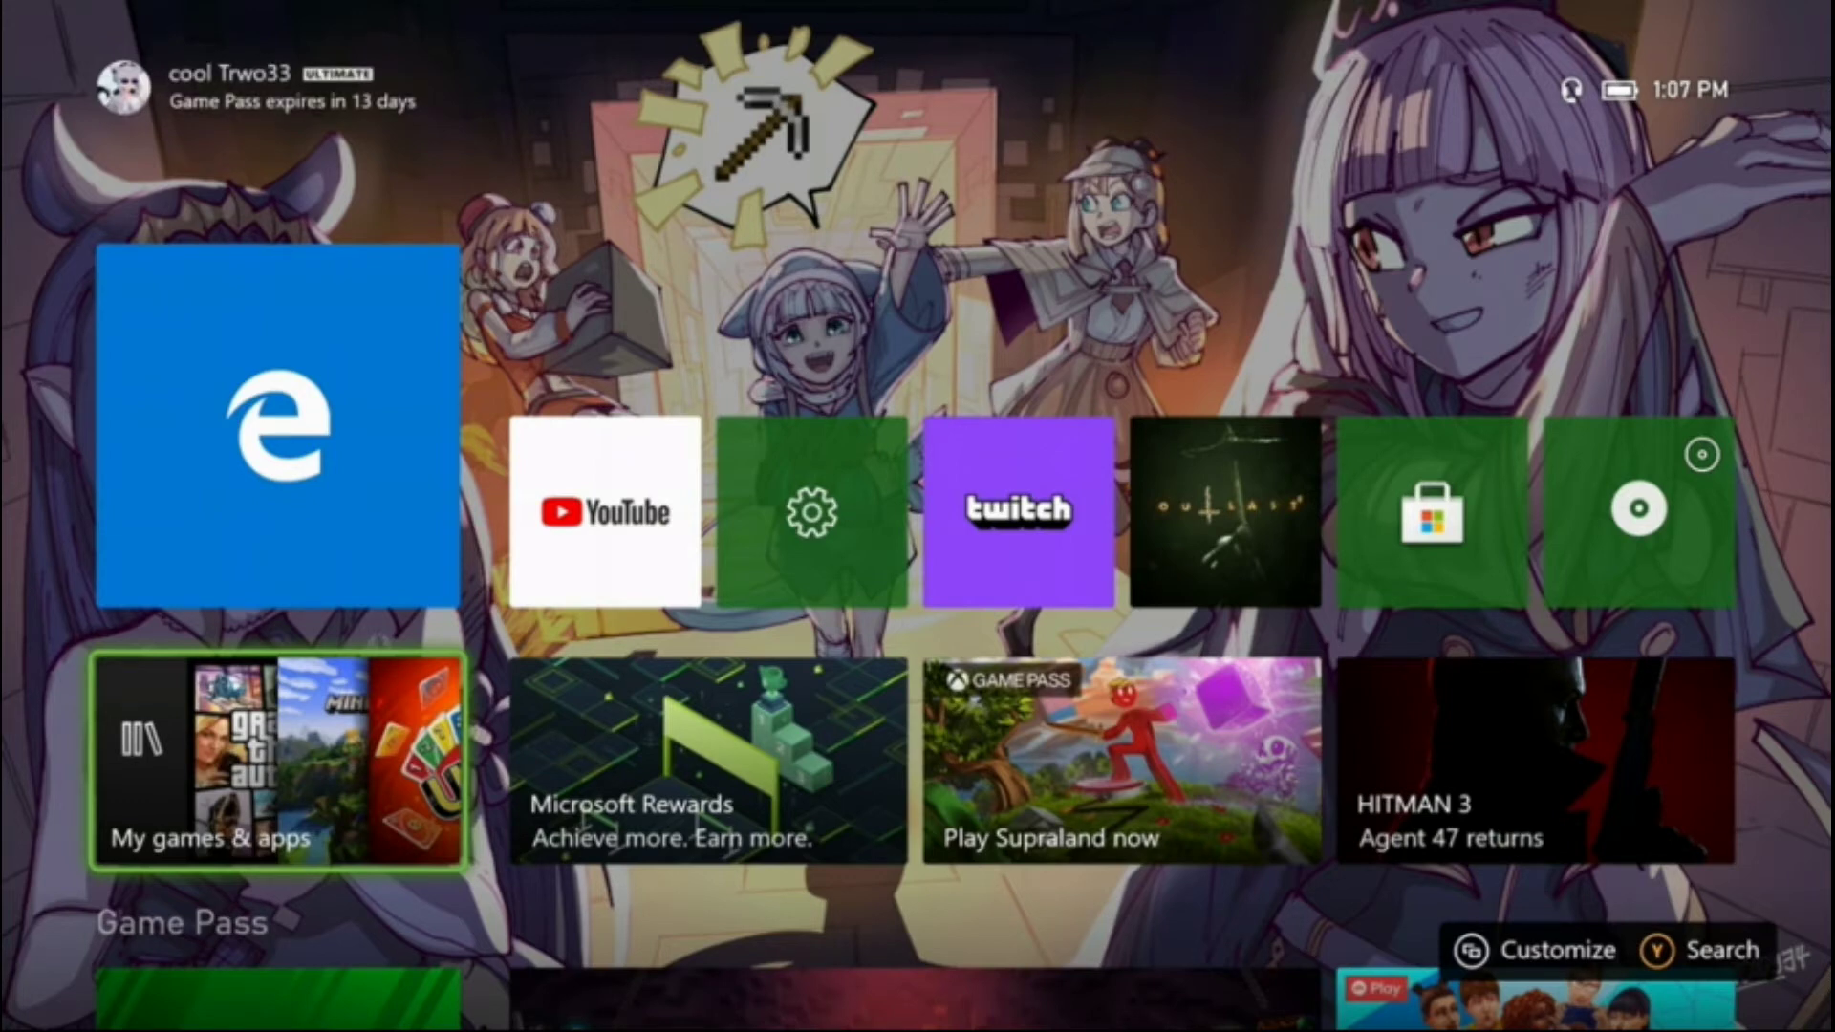
# Browse the installed apps library to Microsoft Bing, view its options, and return home.
pyautogui.press('Return')
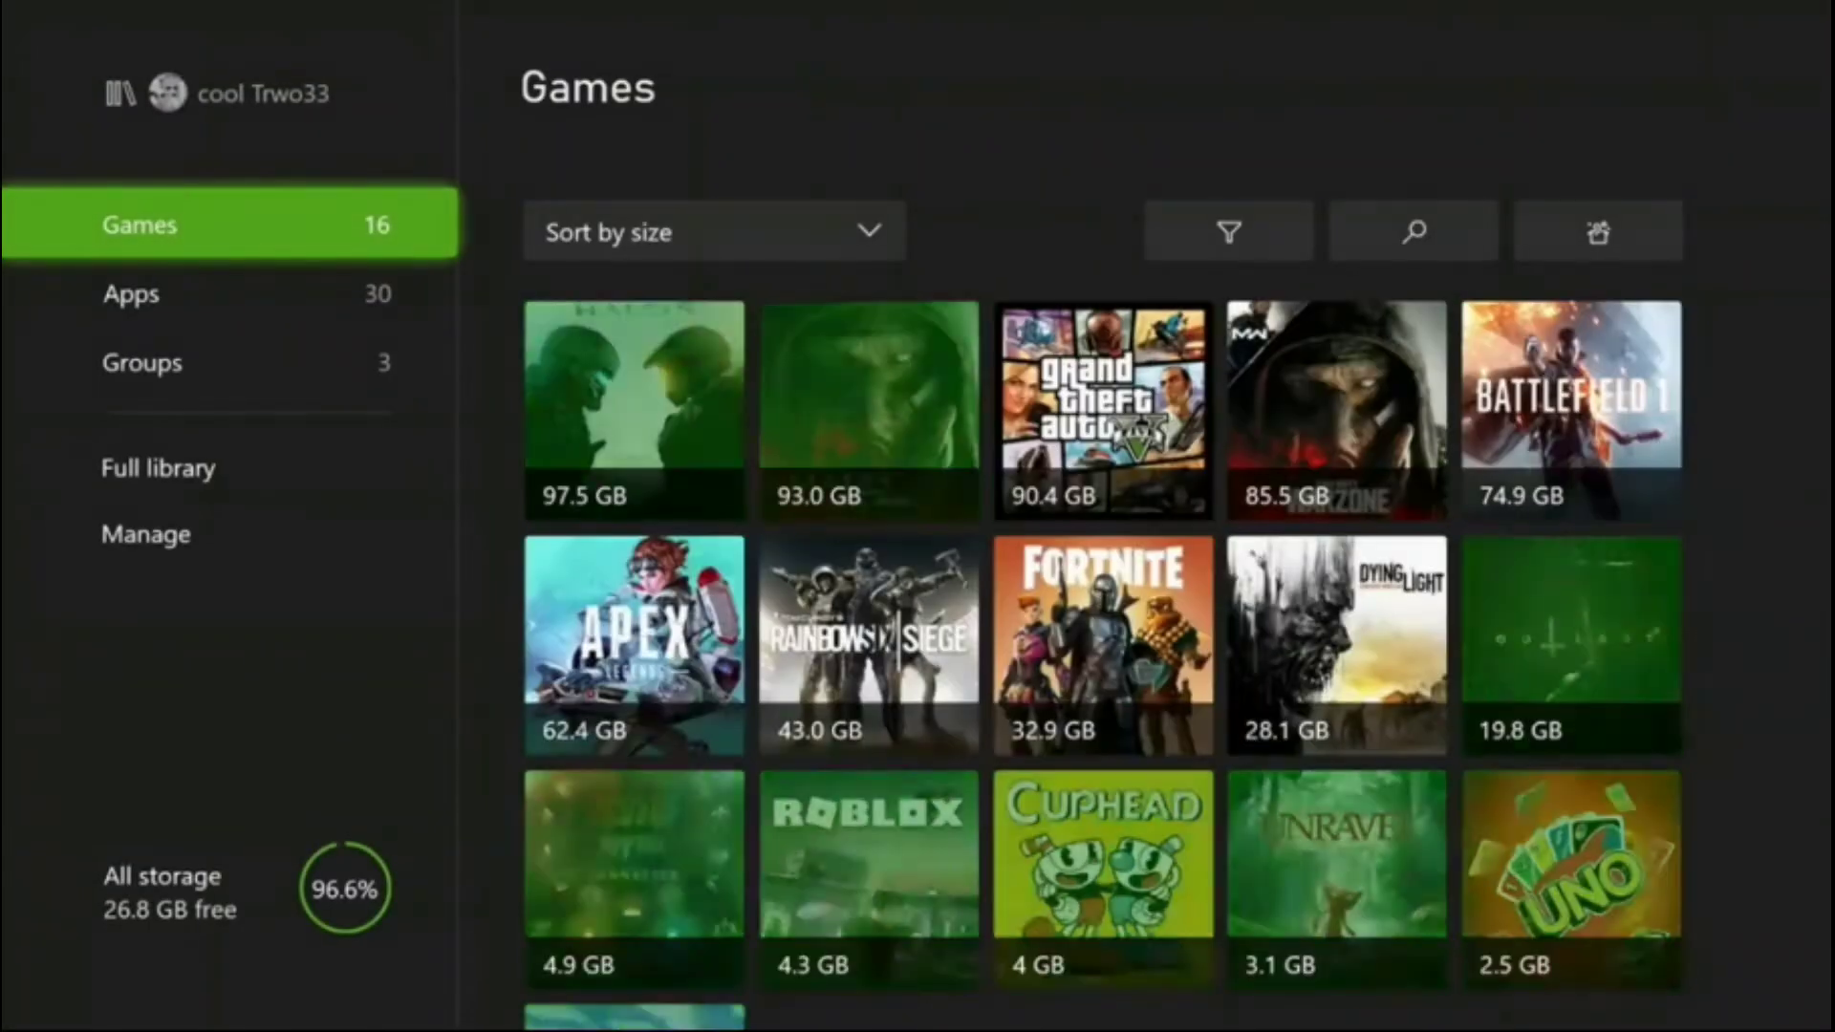
pyautogui.press('Down')
pyautogui.press('Right')
pyautogui.press('Right')
pyautogui.press('Right')
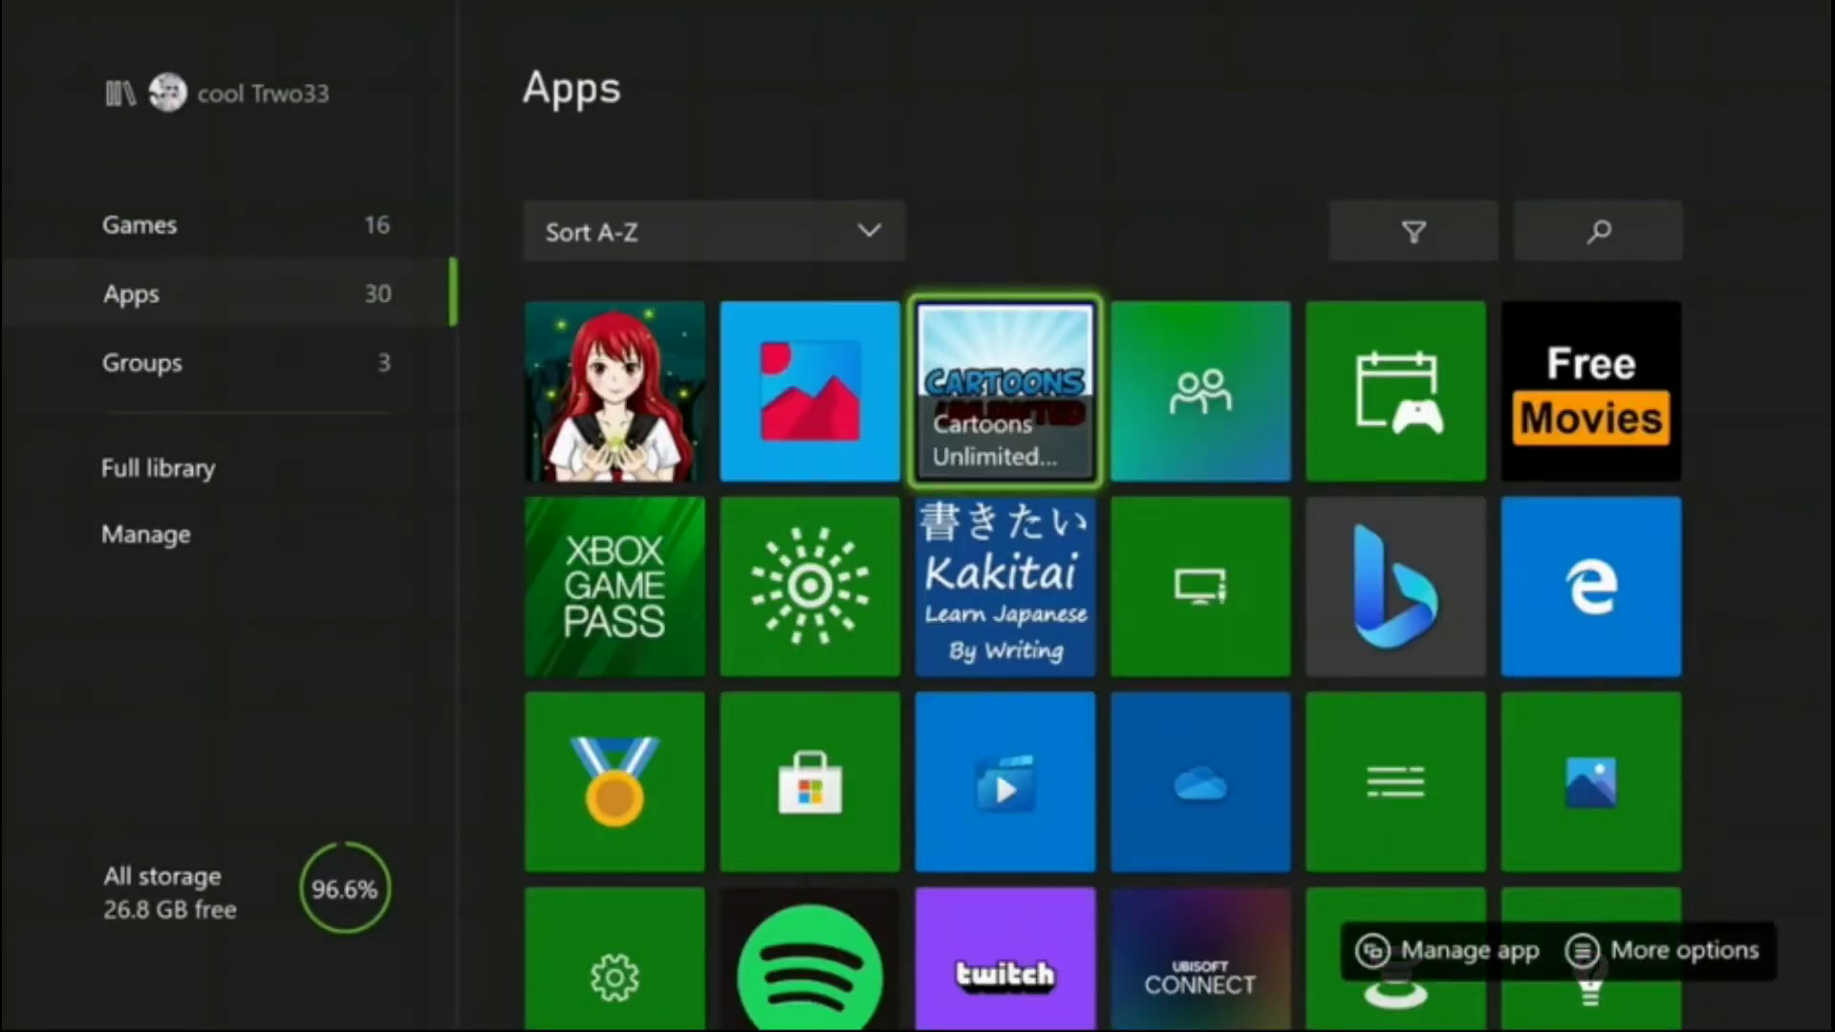
pyautogui.press('Right')
pyautogui.press('Down')
pyautogui.press('Right')
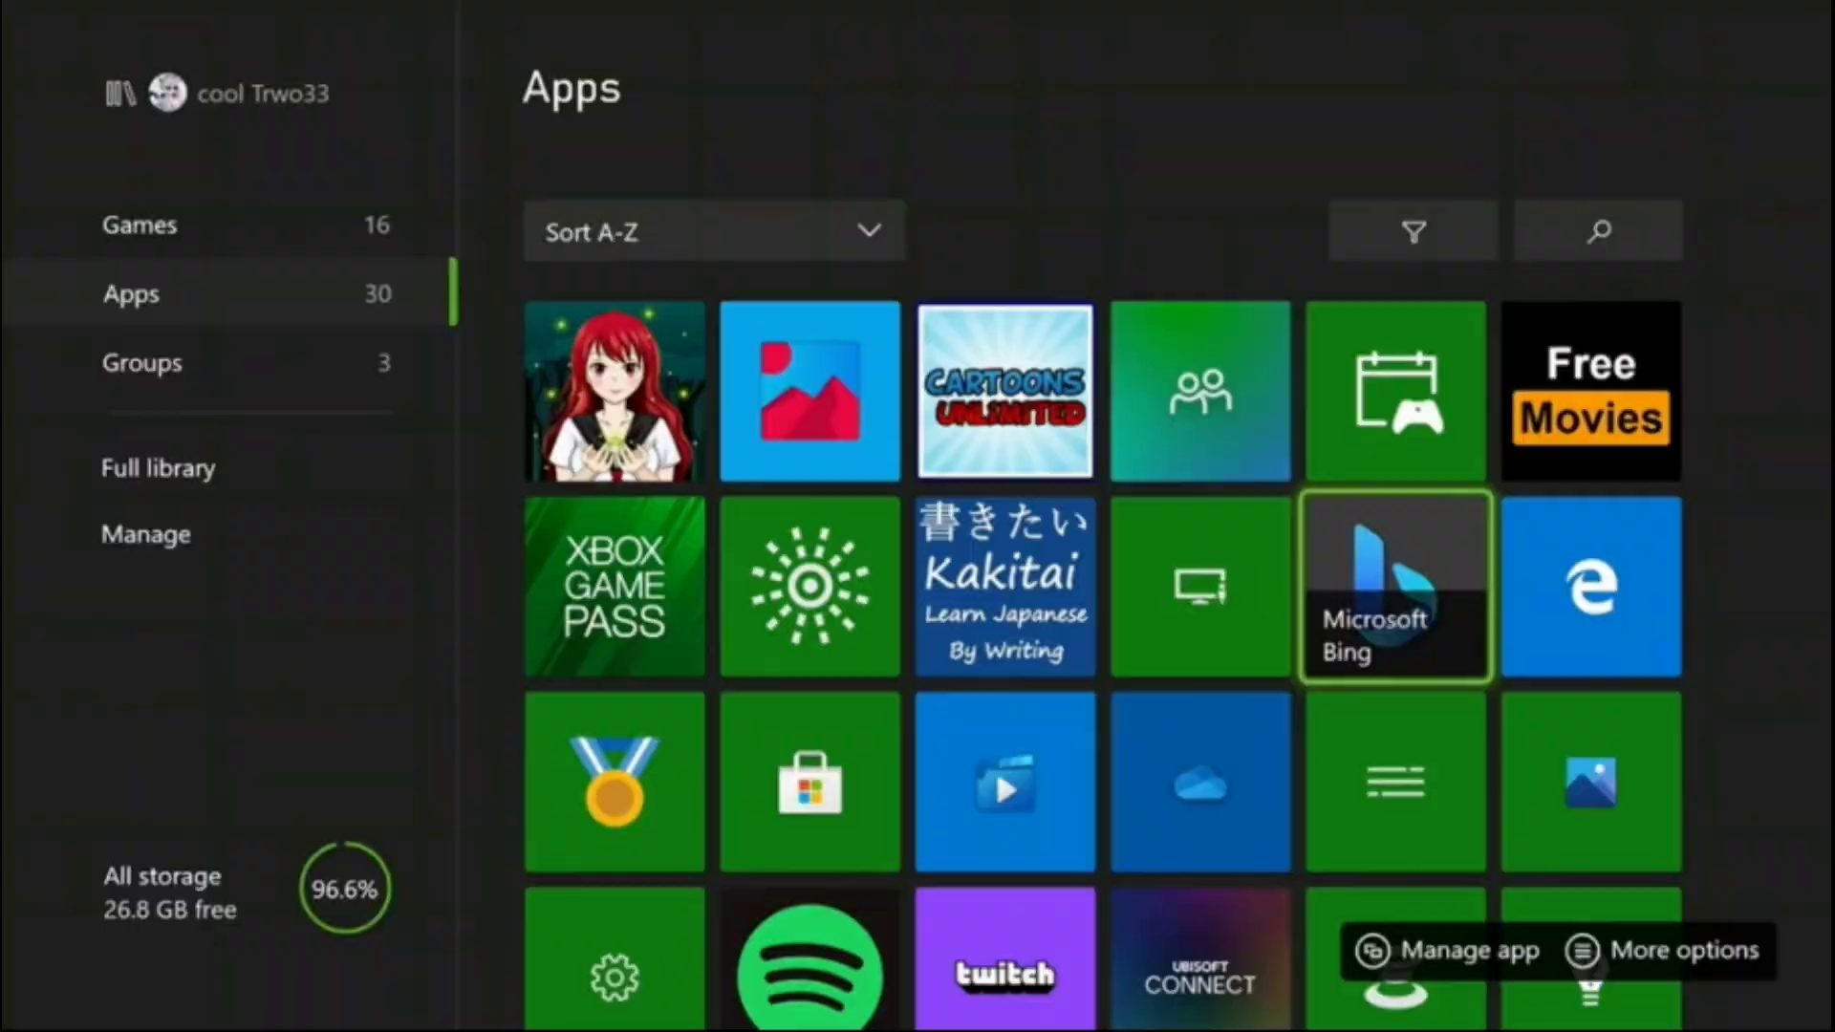
pyautogui.press('Menu')
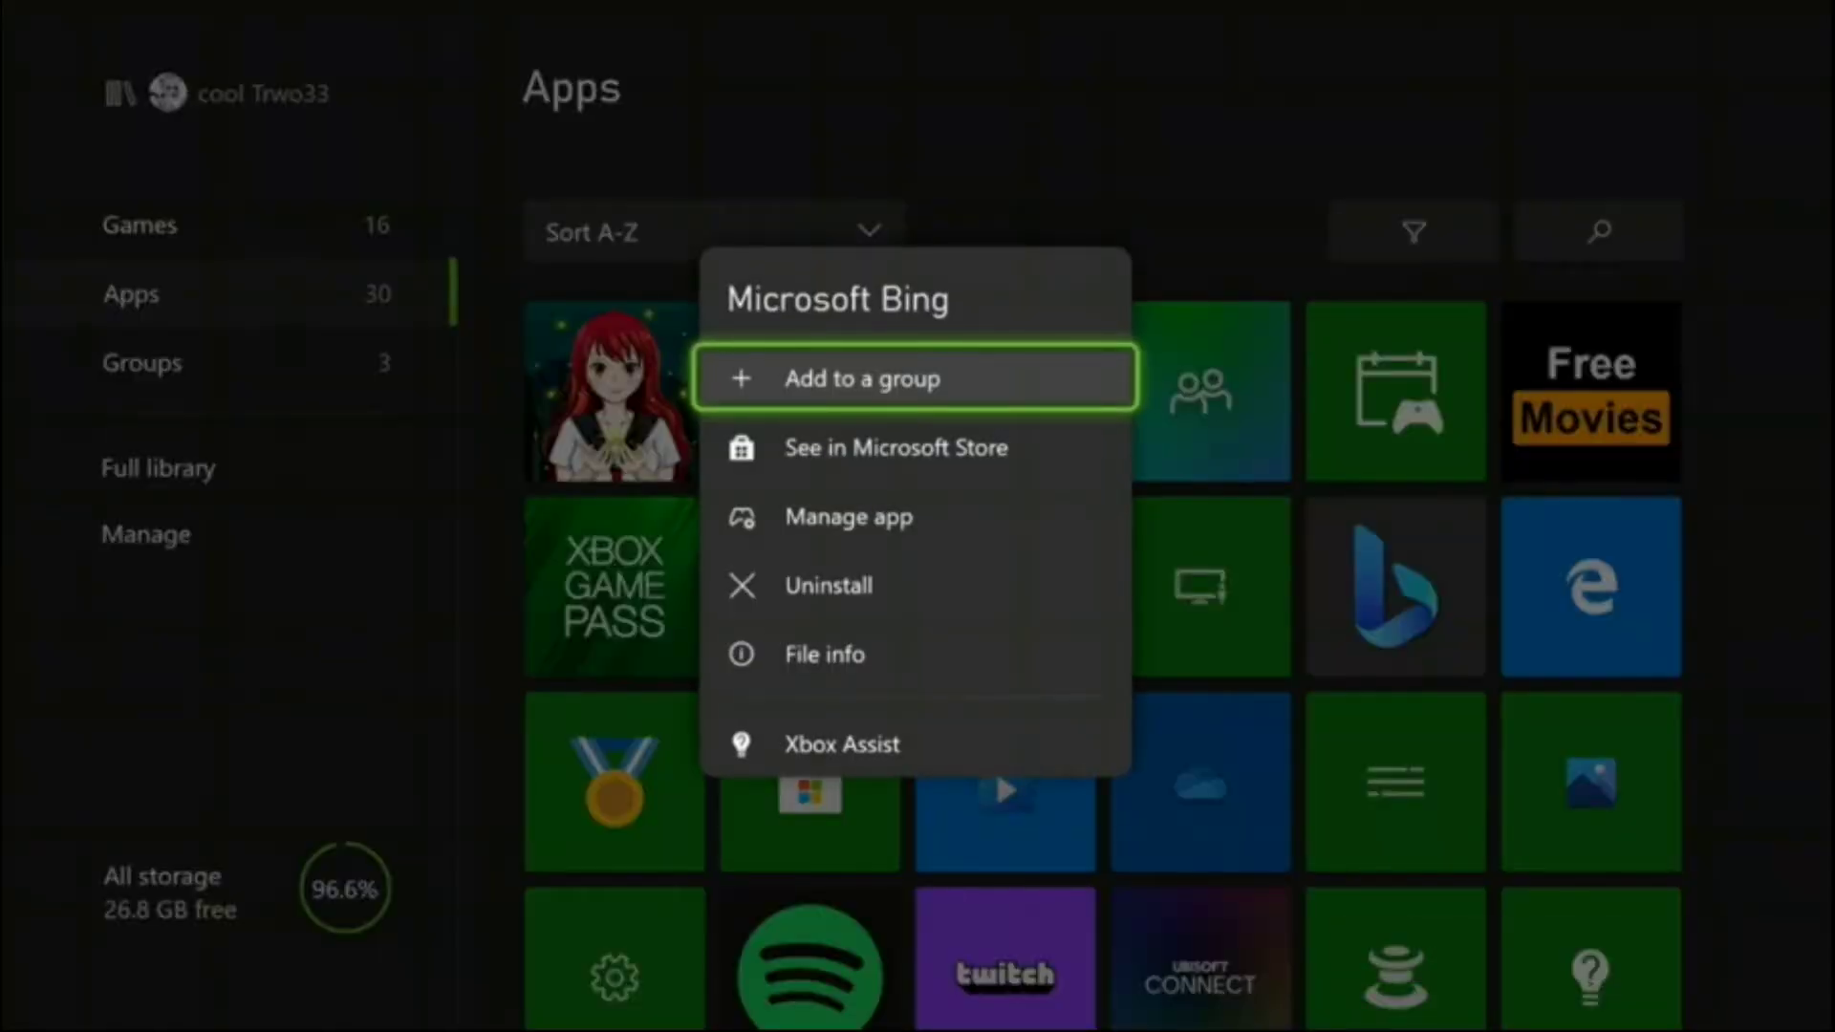
pyautogui.press('Escape')
pyautogui.press('Left')
pyautogui.press('Left')
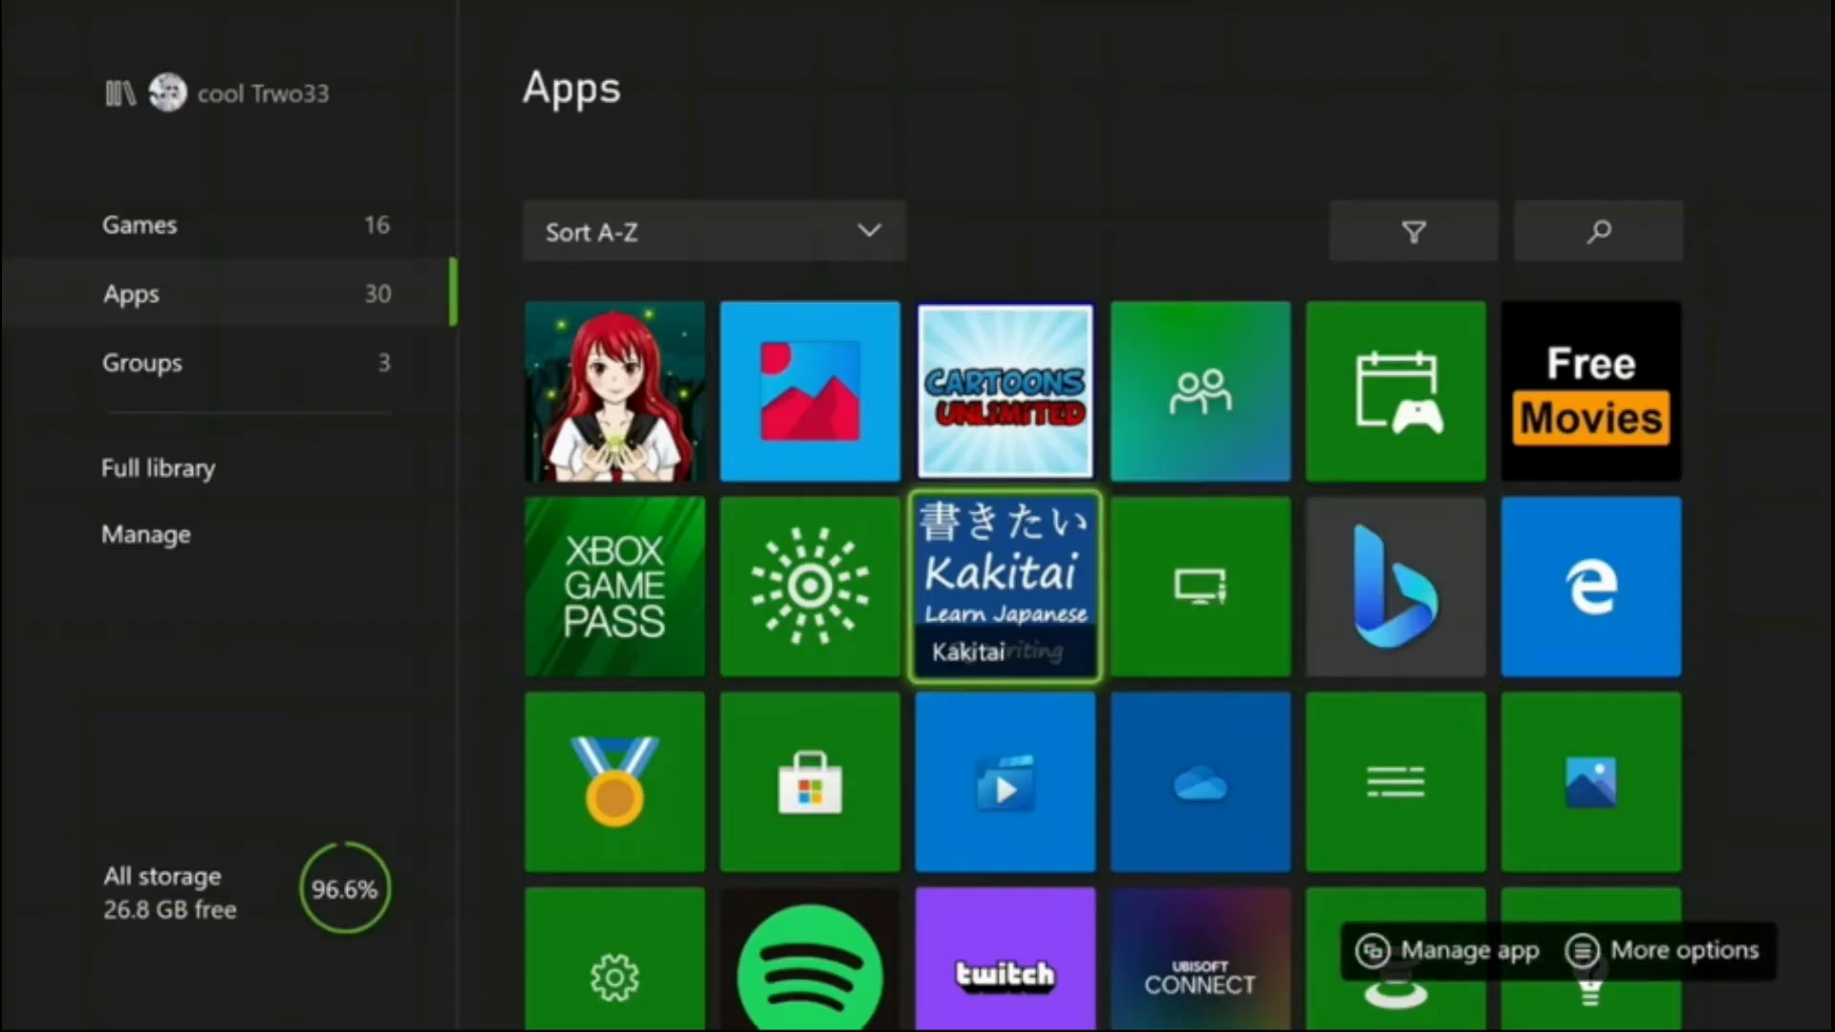
pyautogui.press('Left')
pyautogui.press('Left')
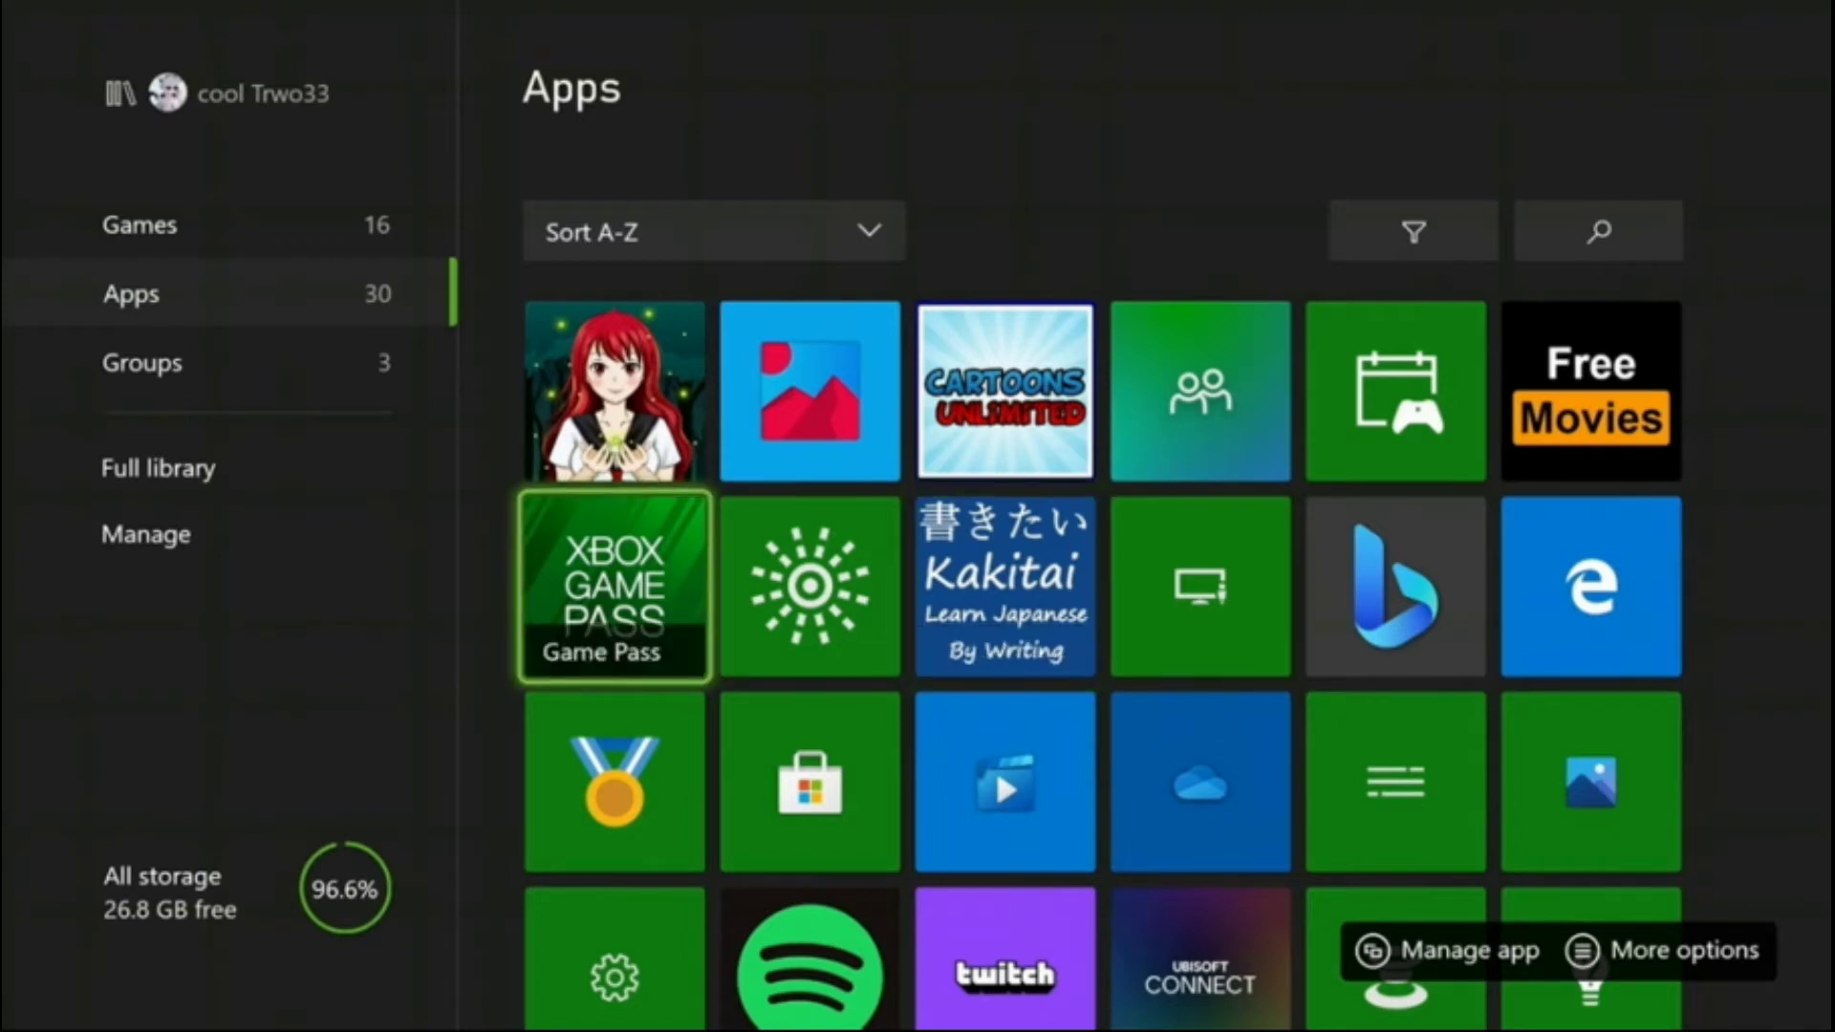
pyautogui.press('Escape')
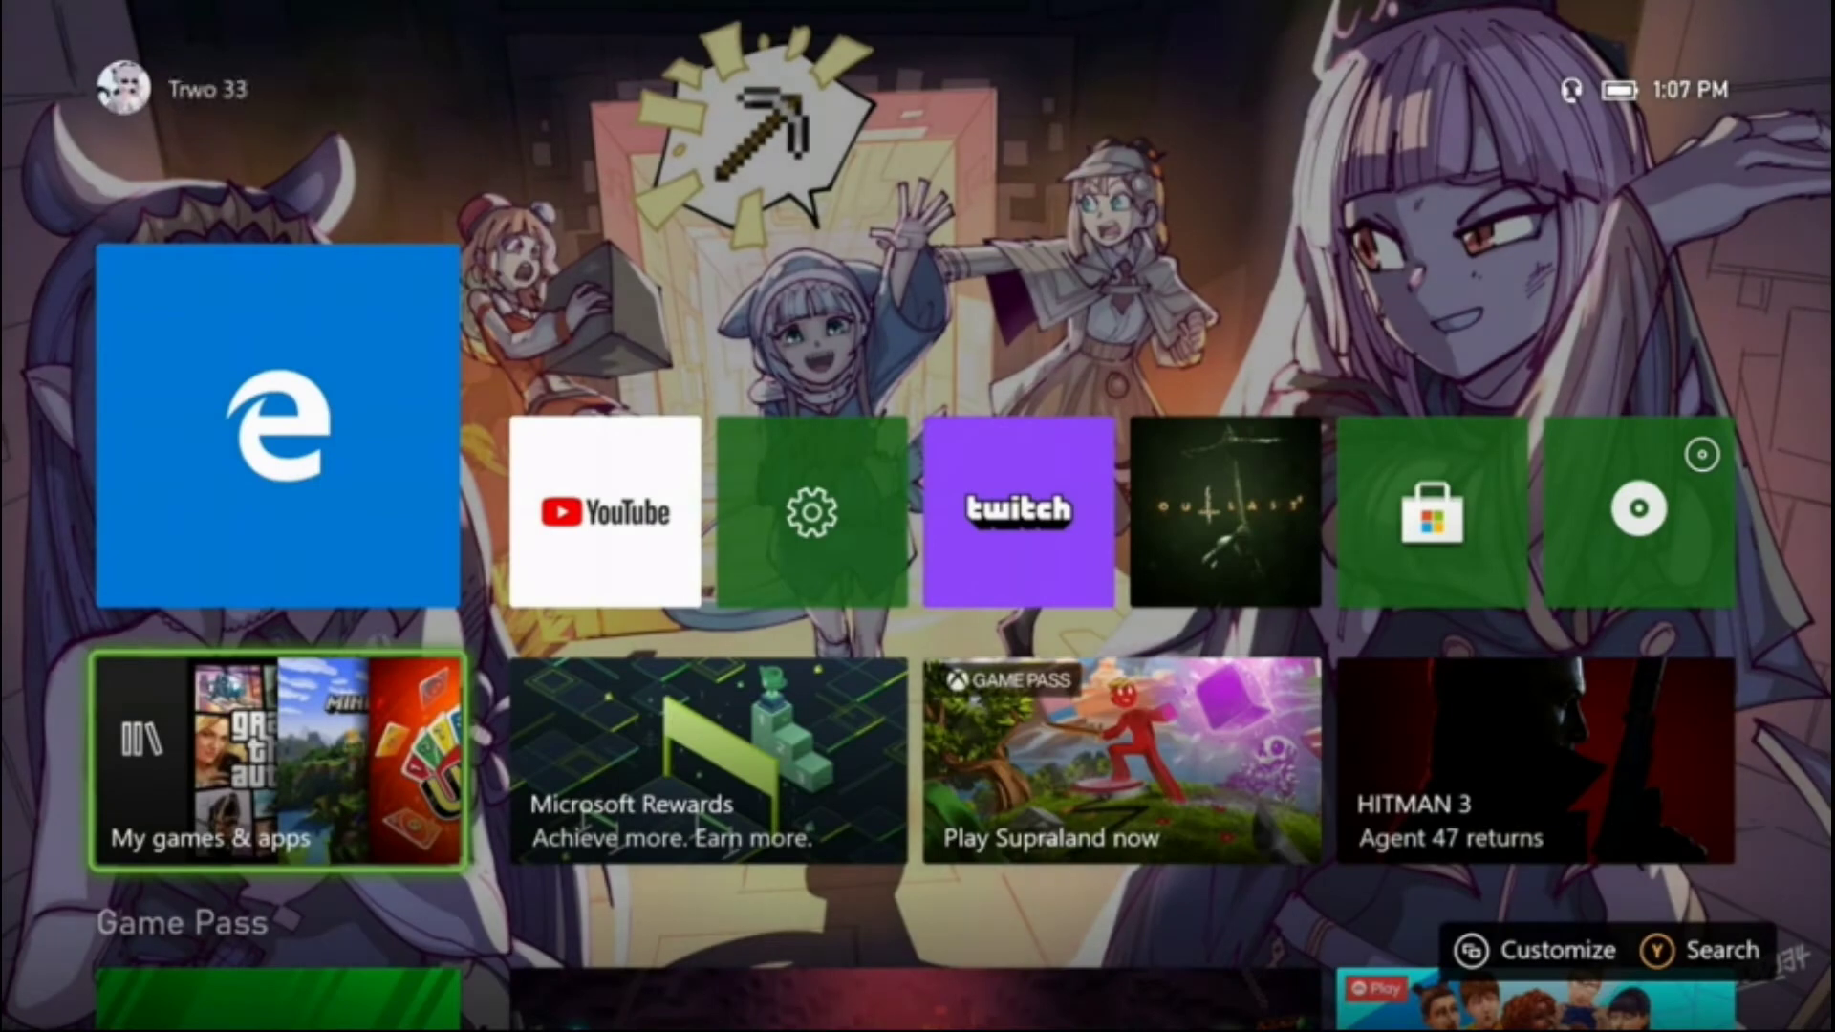
# Move between the Edge tile and the games collection, reopening and closing the games library.
pyautogui.press('Up')
pyautogui.press('Down')
pyautogui.press('Up')
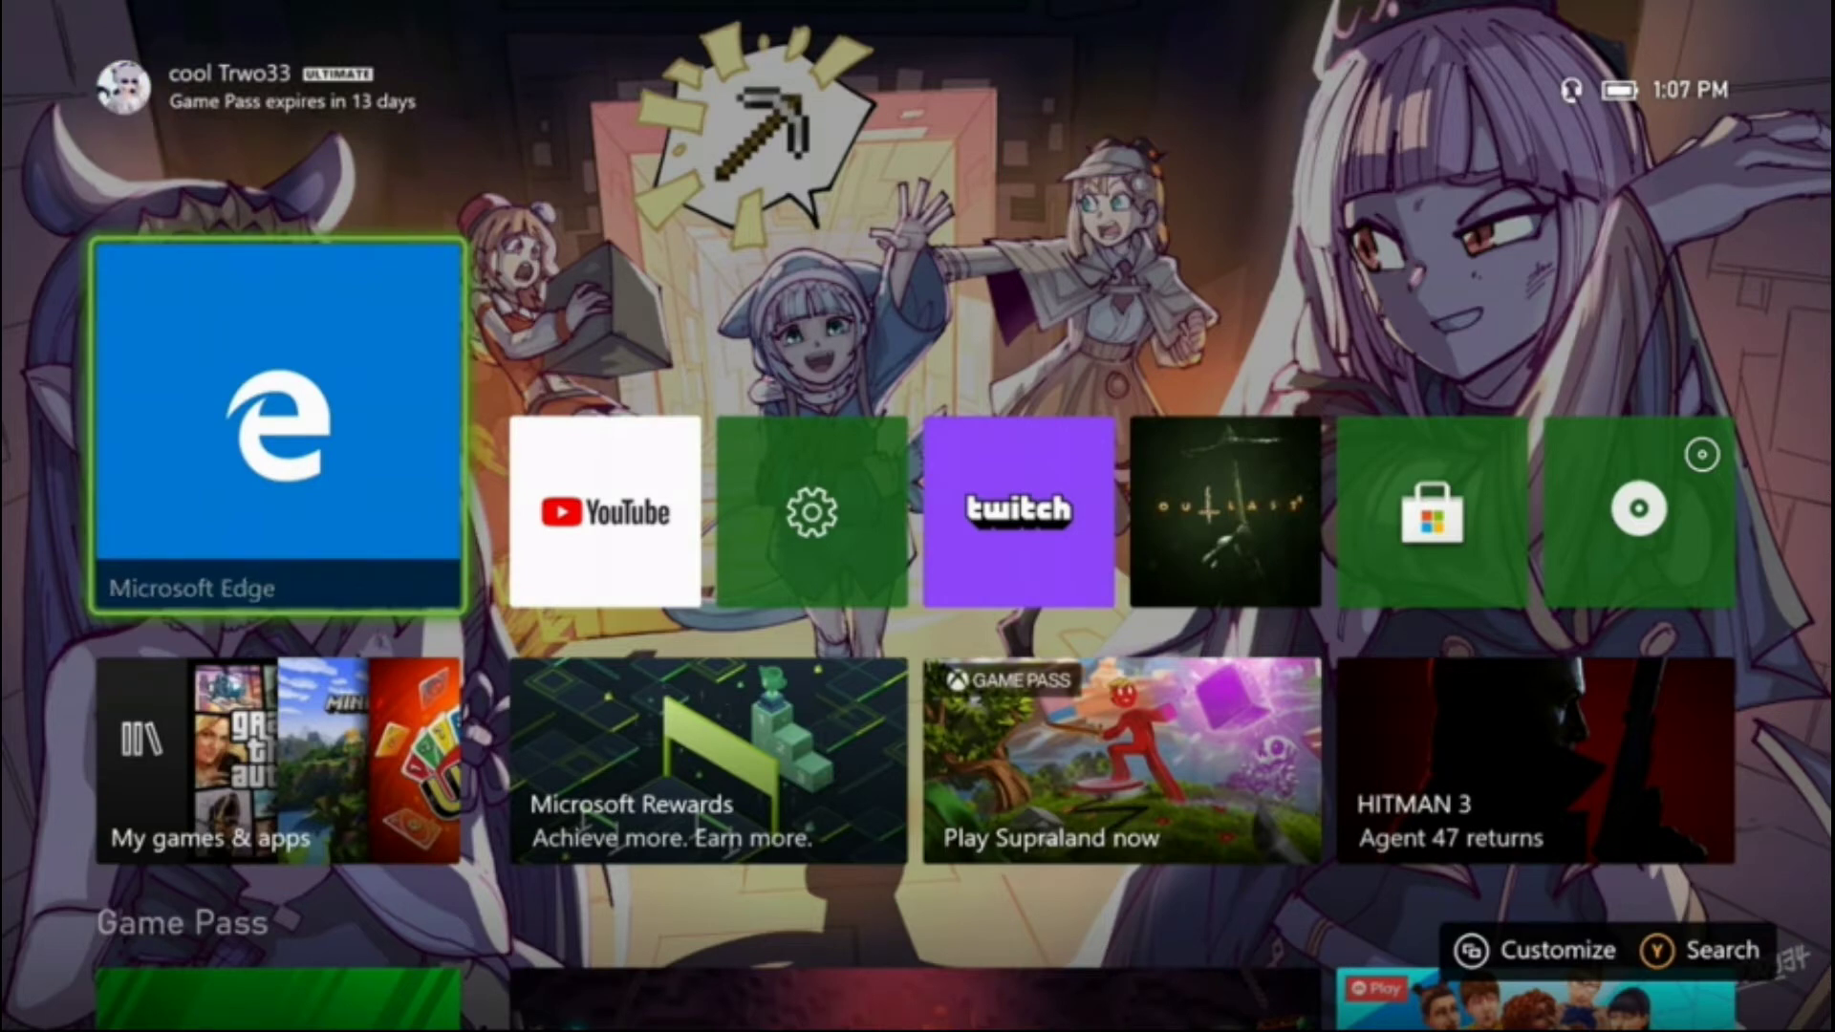
pyautogui.press('Down')
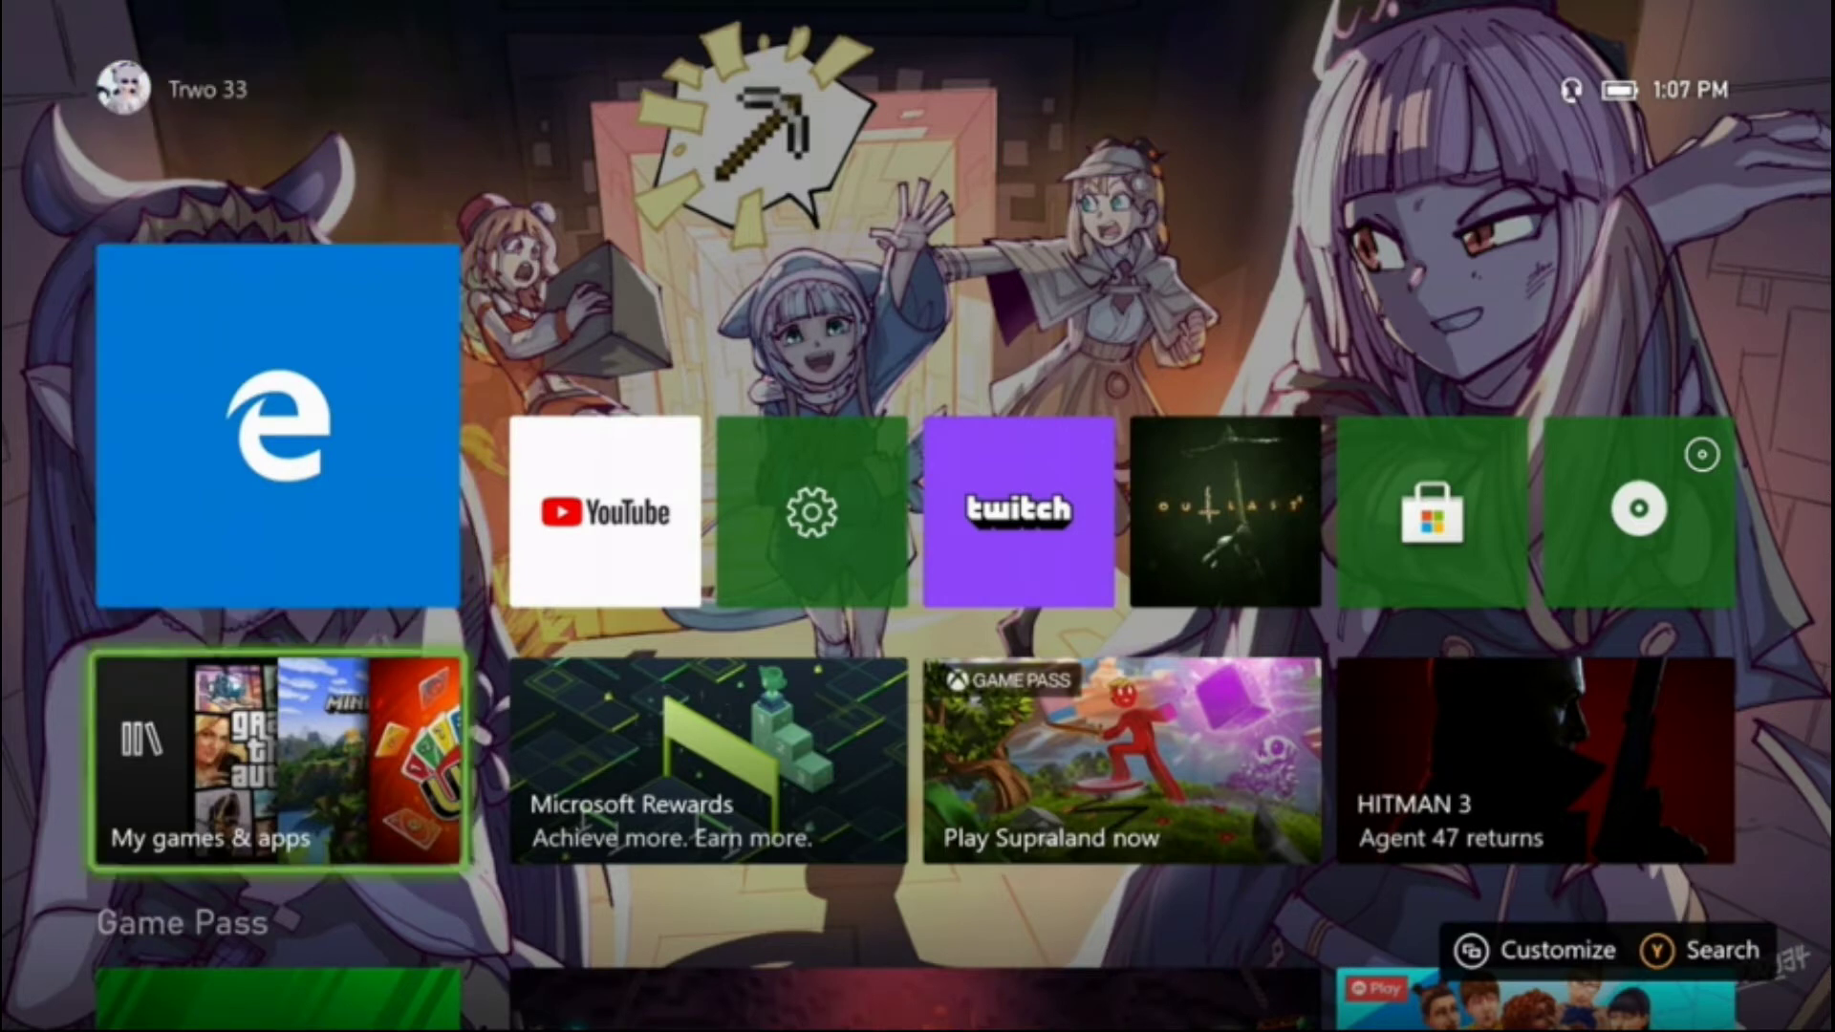
pyautogui.press('Return')
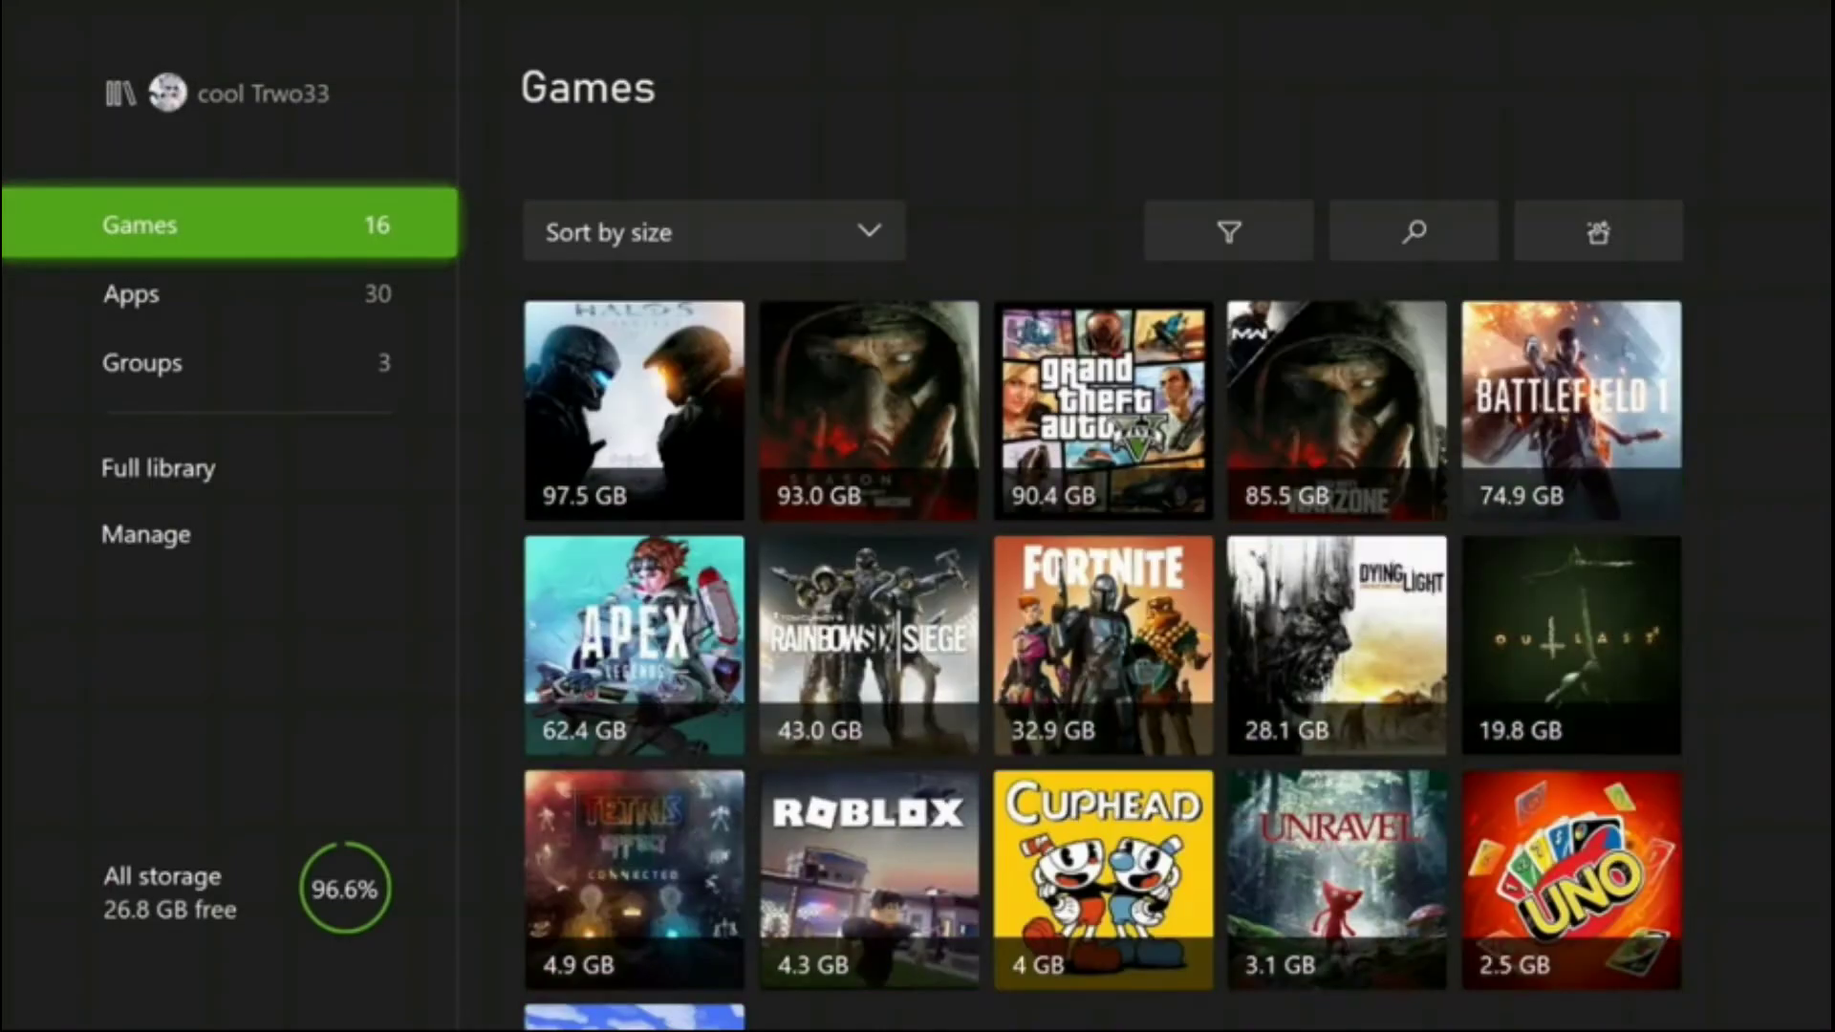
pyautogui.press('Escape')
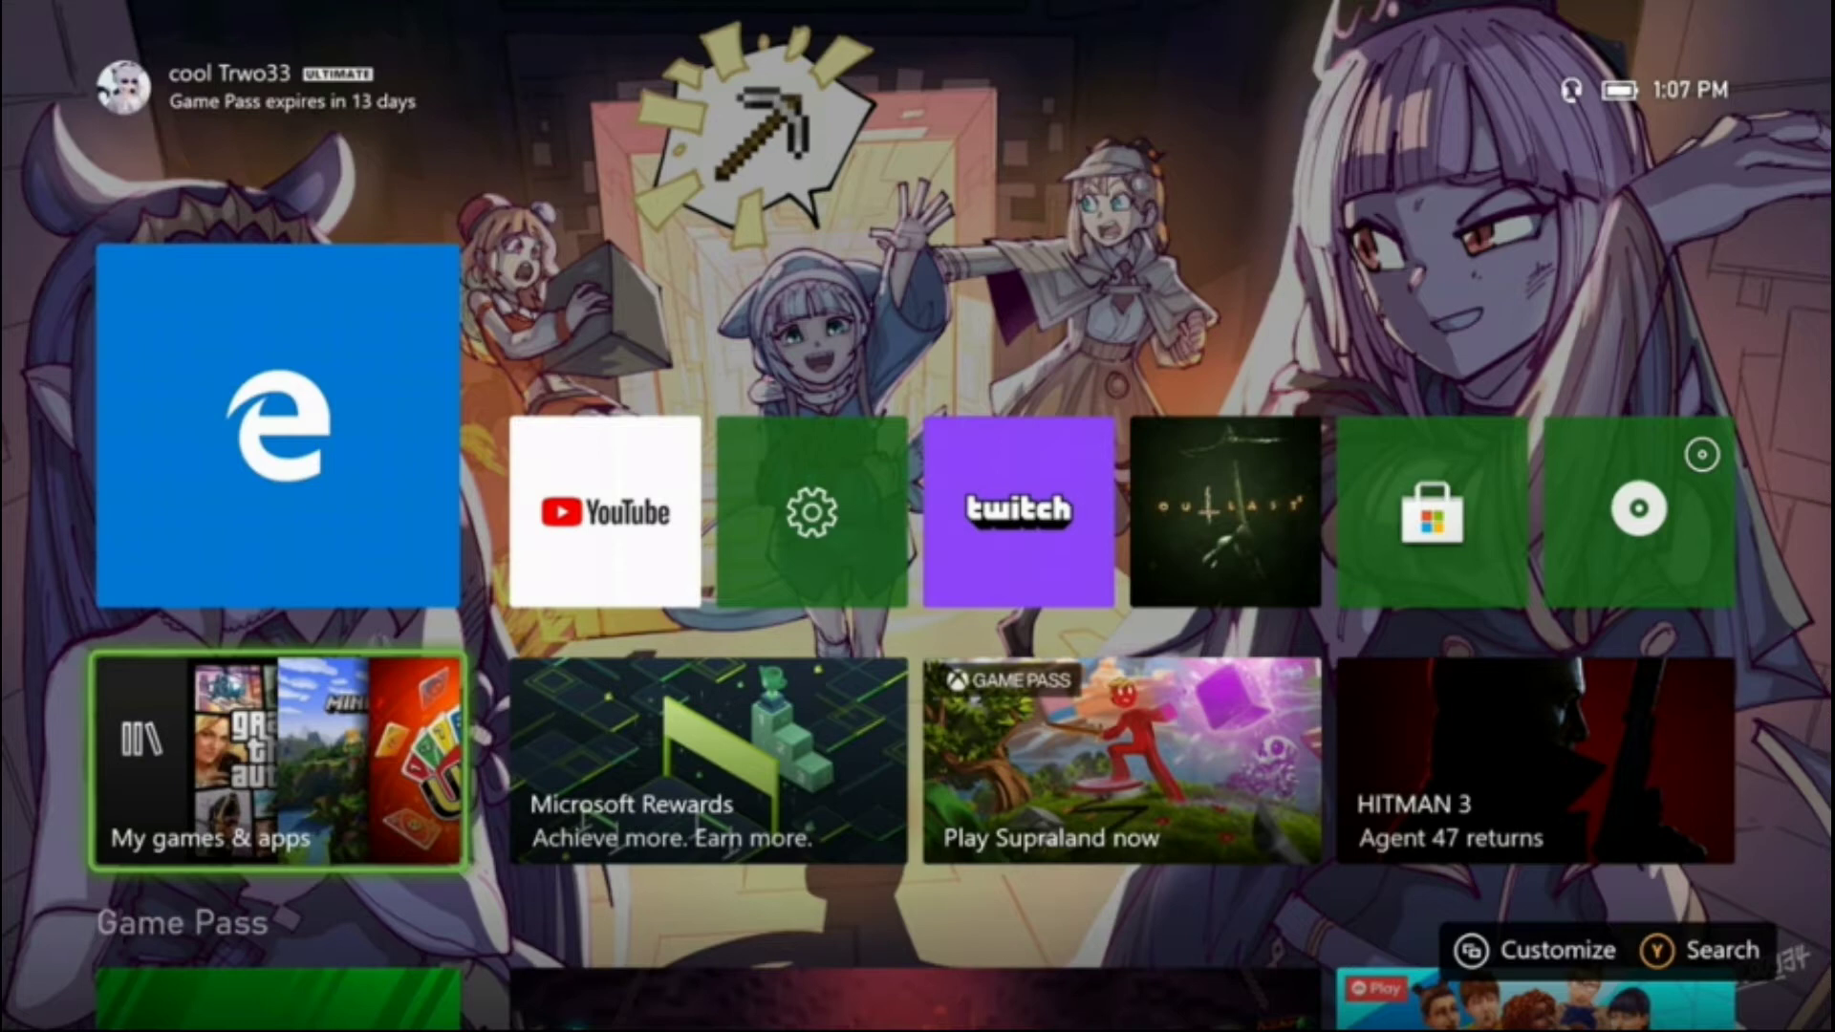
# Settle focus on the Microsoft Edge tile on the home screen.
pyautogui.press('Up')
pyautogui.press('Down')
pyautogui.press('Up')
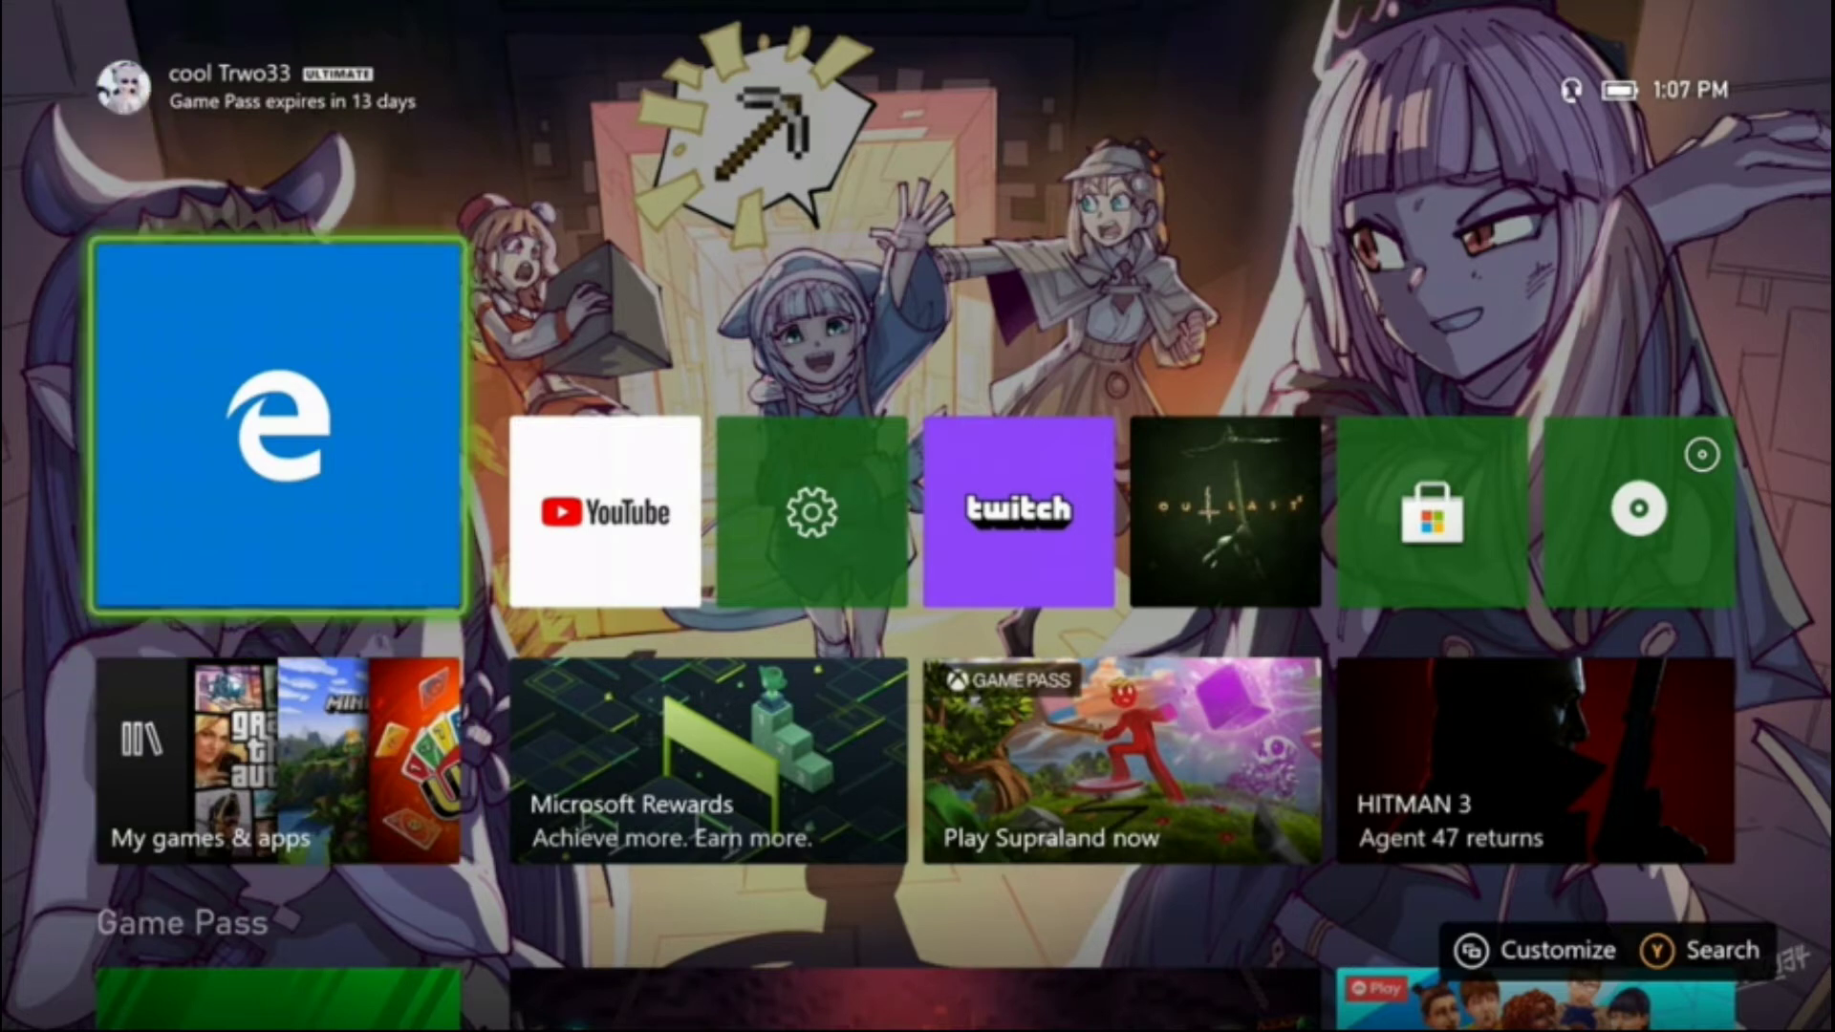
pyautogui.press('Down')
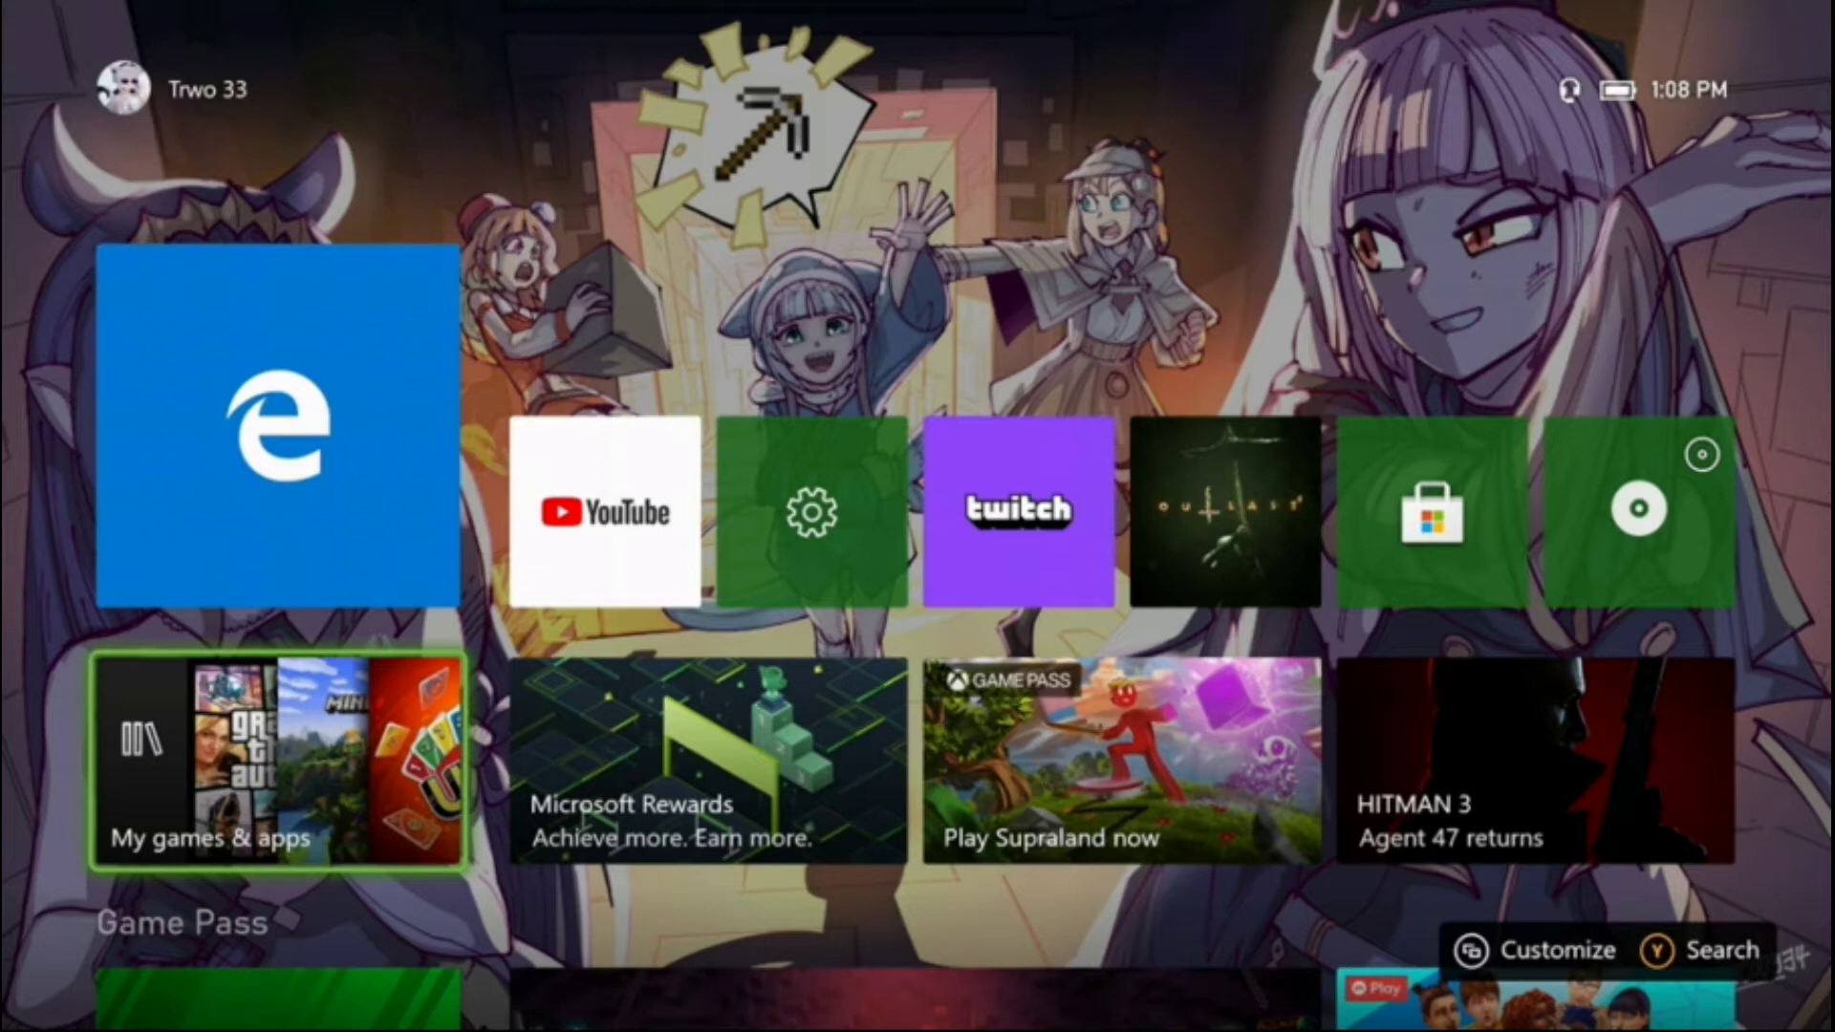
pyautogui.press('Up')
pyautogui.press('Down')
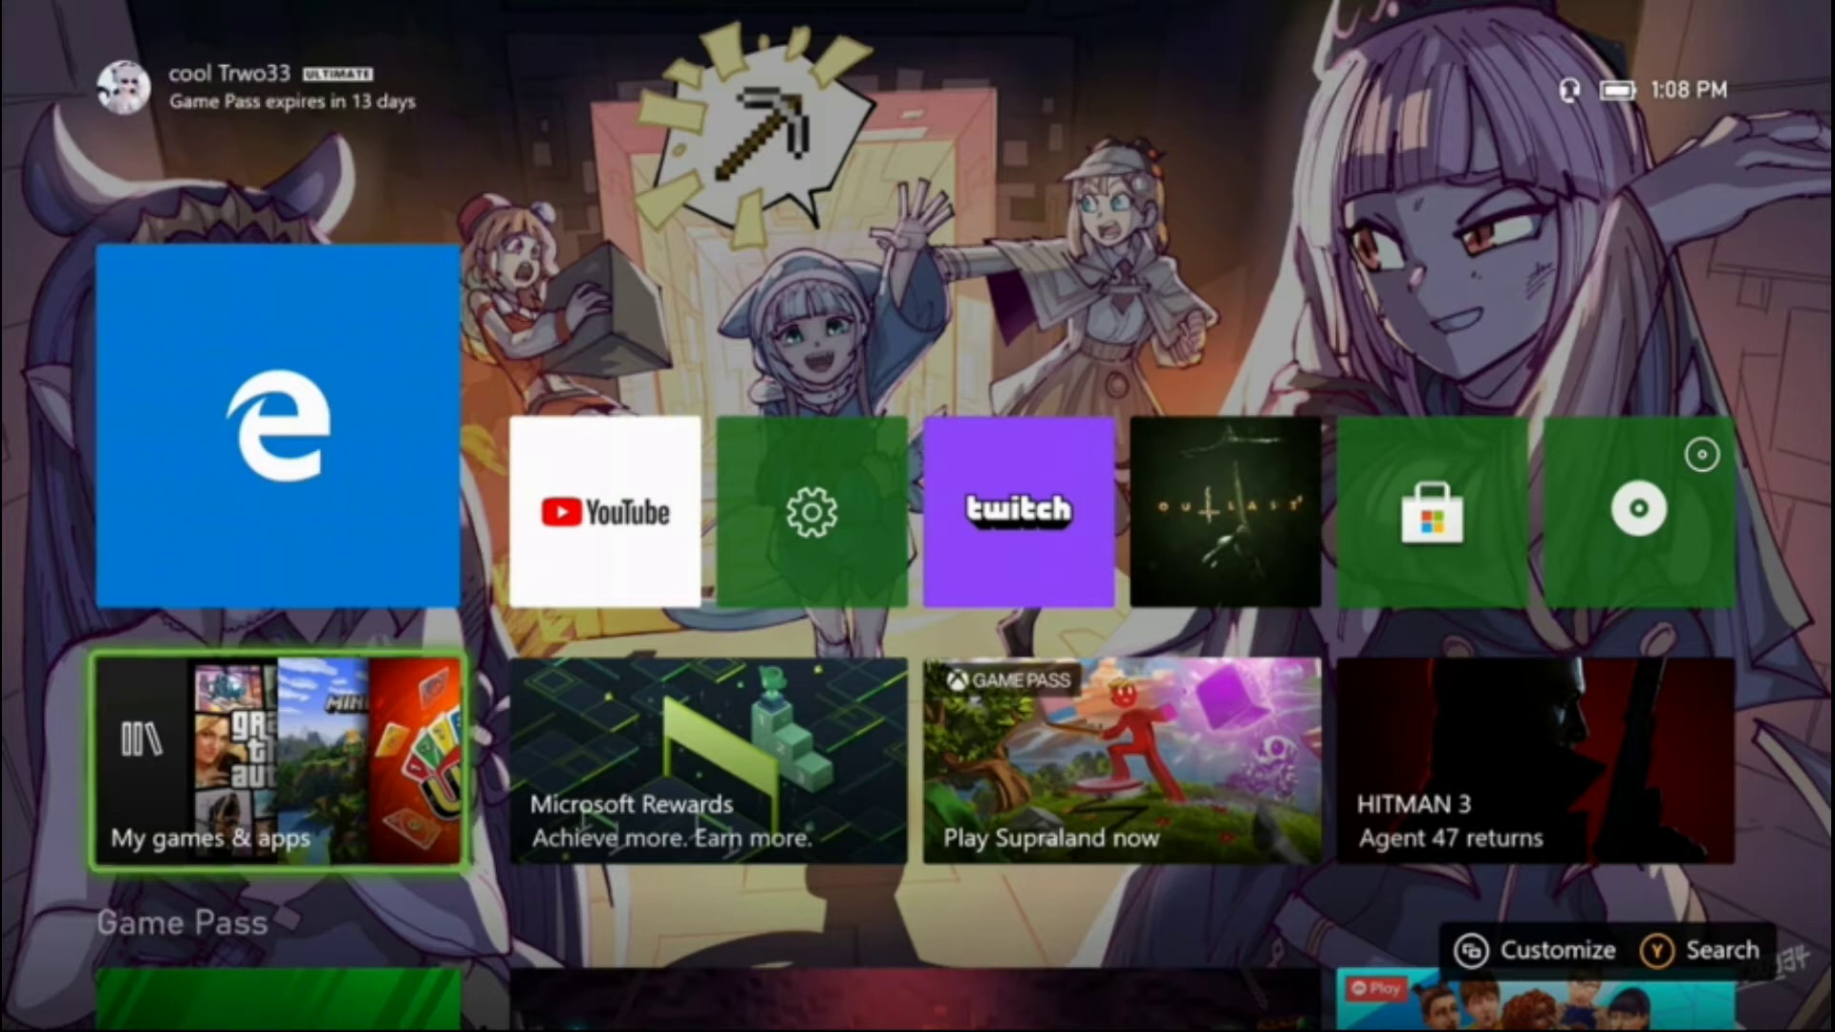
pyautogui.press('Up')
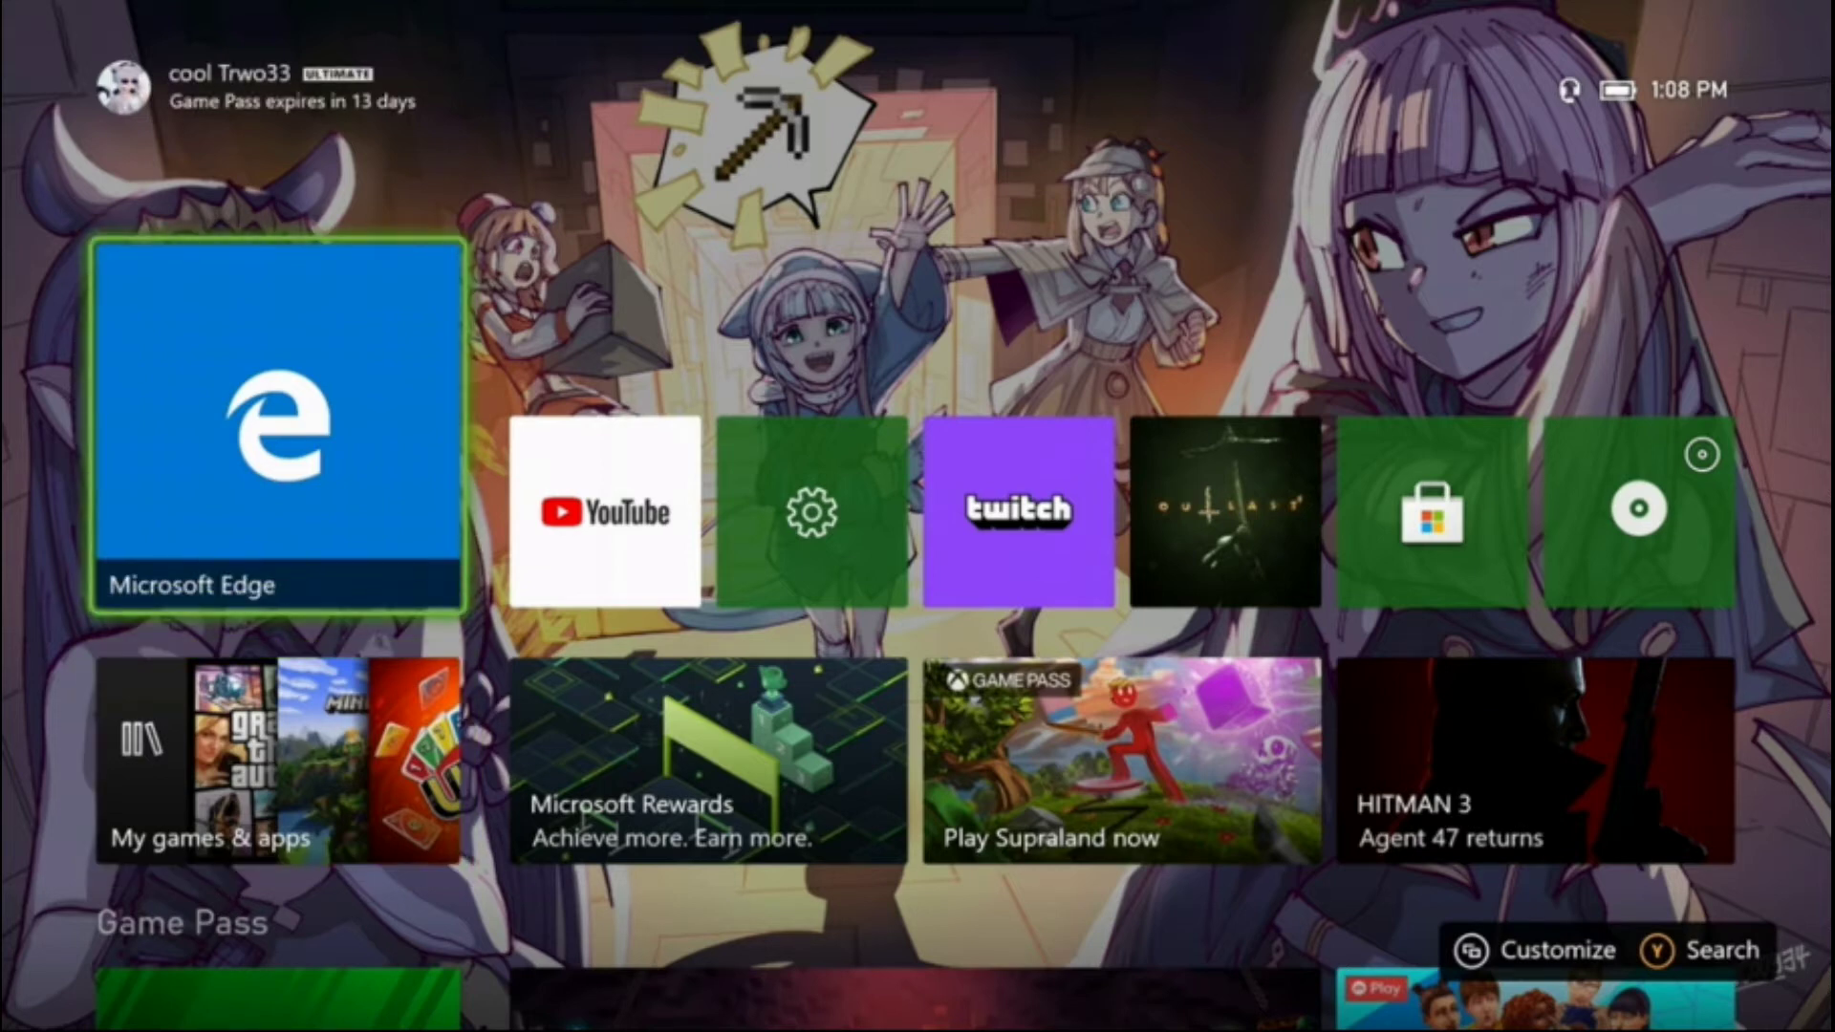
pyautogui.press('Down')
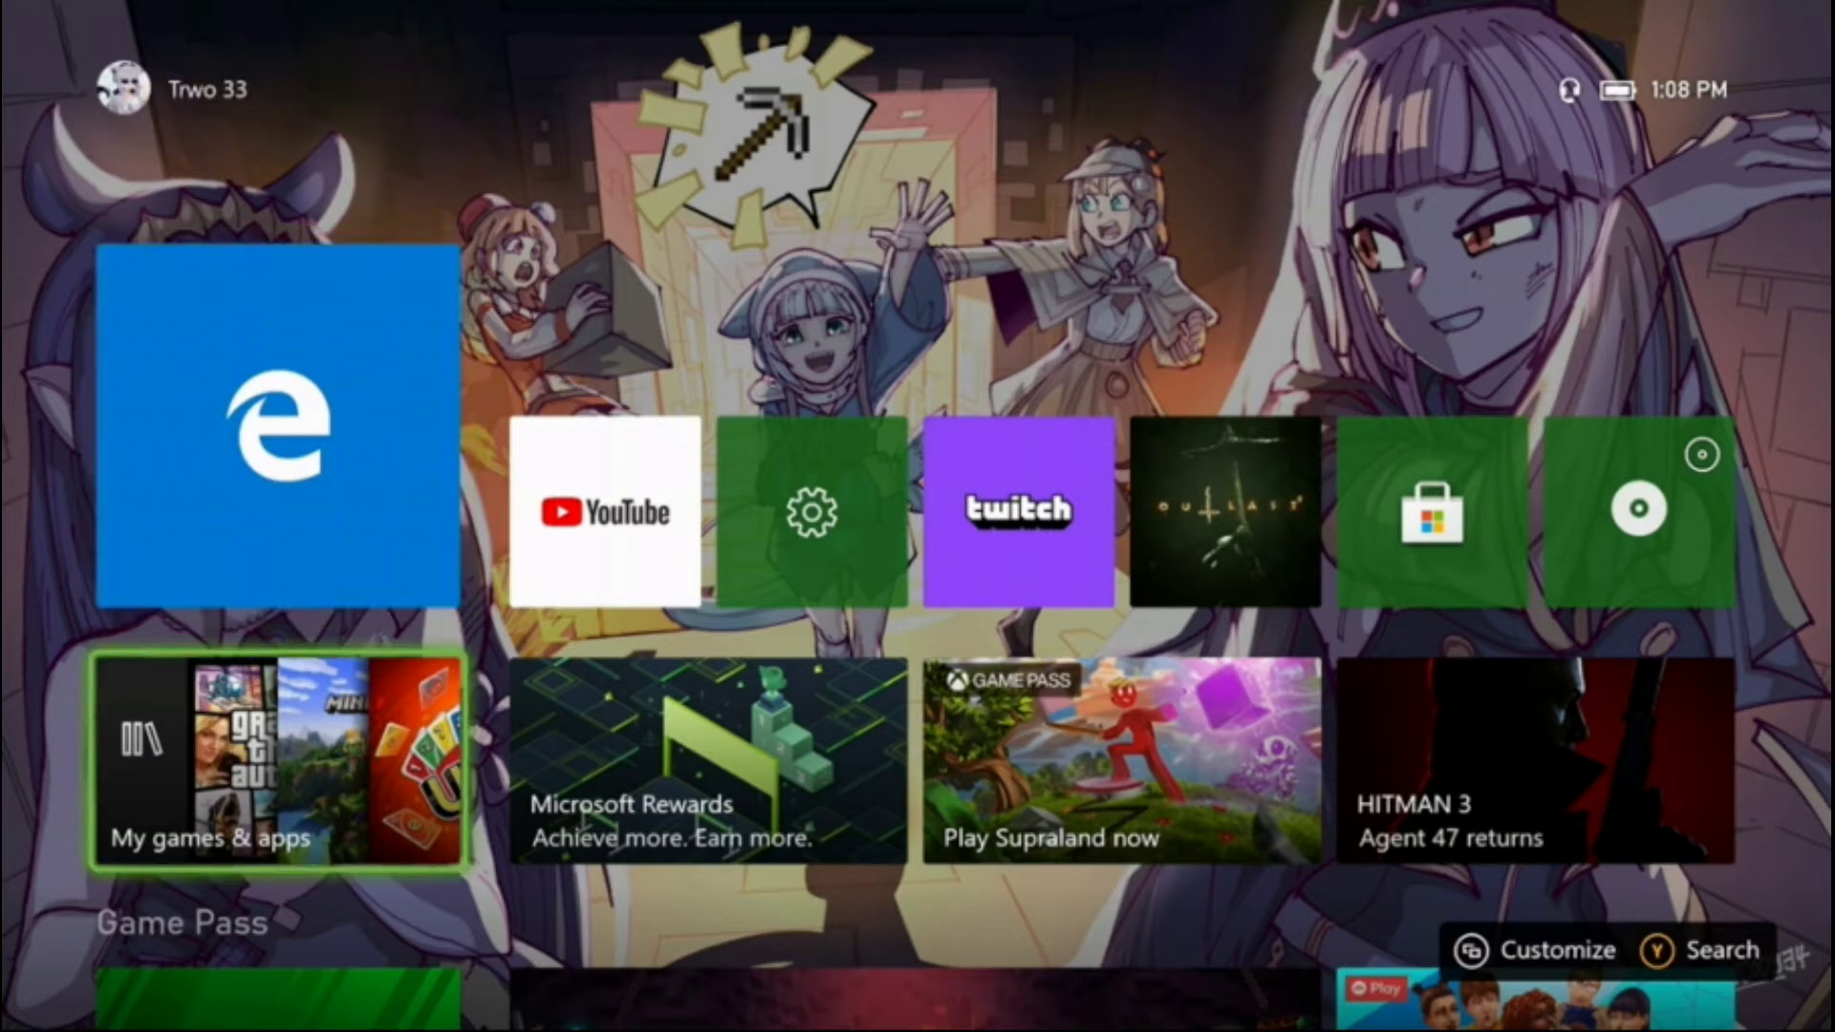
pyautogui.press('Up')
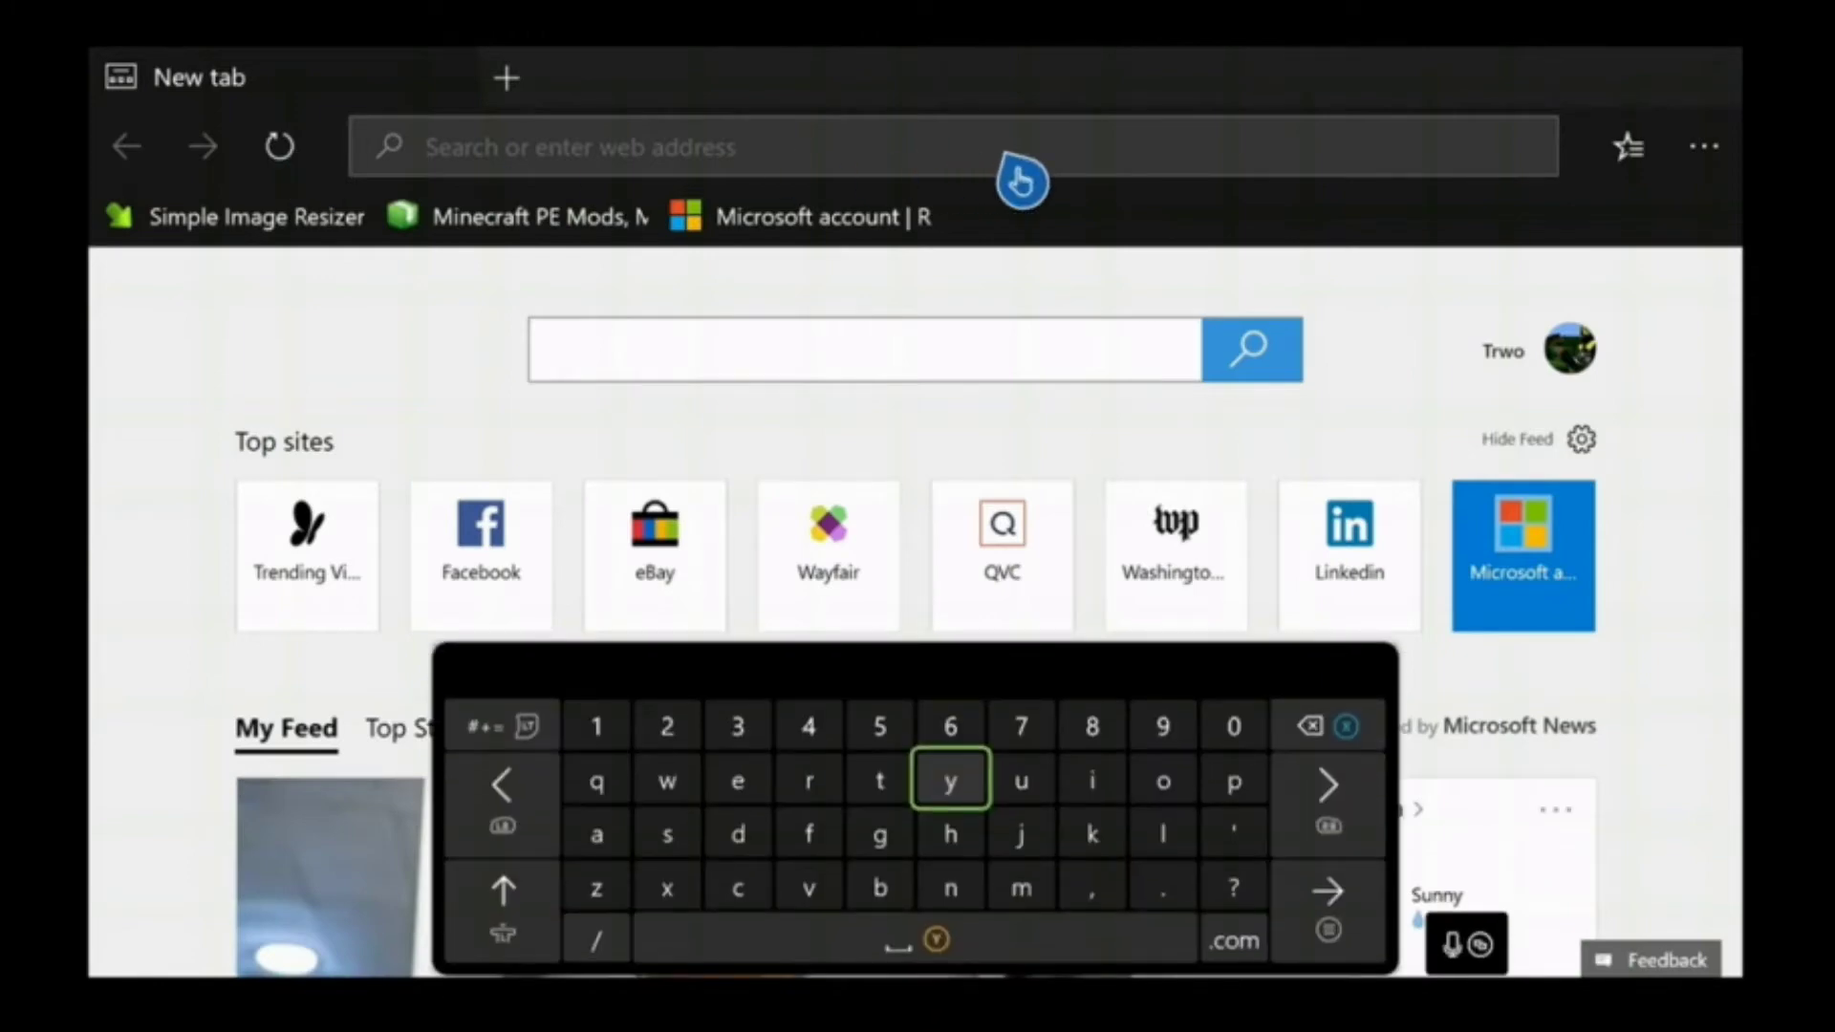
# Spell 'cool' in the Edge address bar with the on-screen keyboard, erasing a stray 'w'.
pyautogui.press('Left')
pyautogui.press('Left')
pyautogui.press('Left')
pyautogui.press('Left')
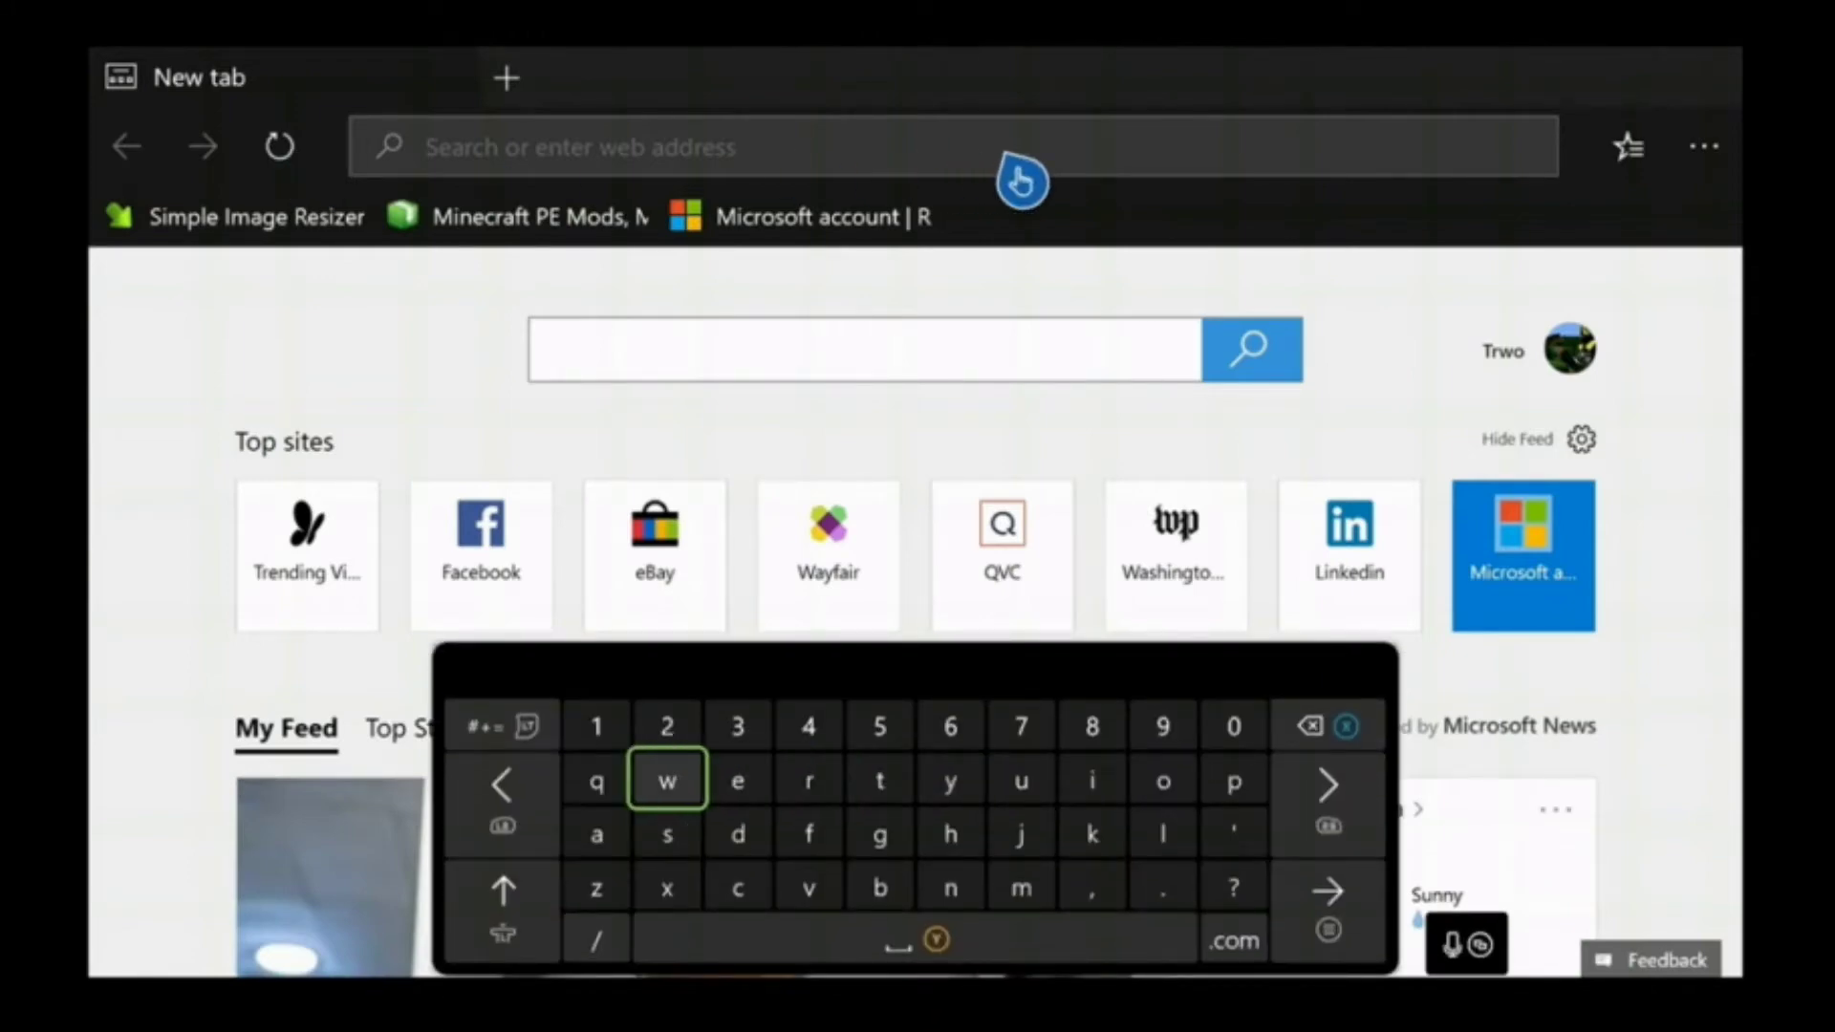
pyautogui.write('w')
pyautogui.press('Down')
pyautogui.press('Down')
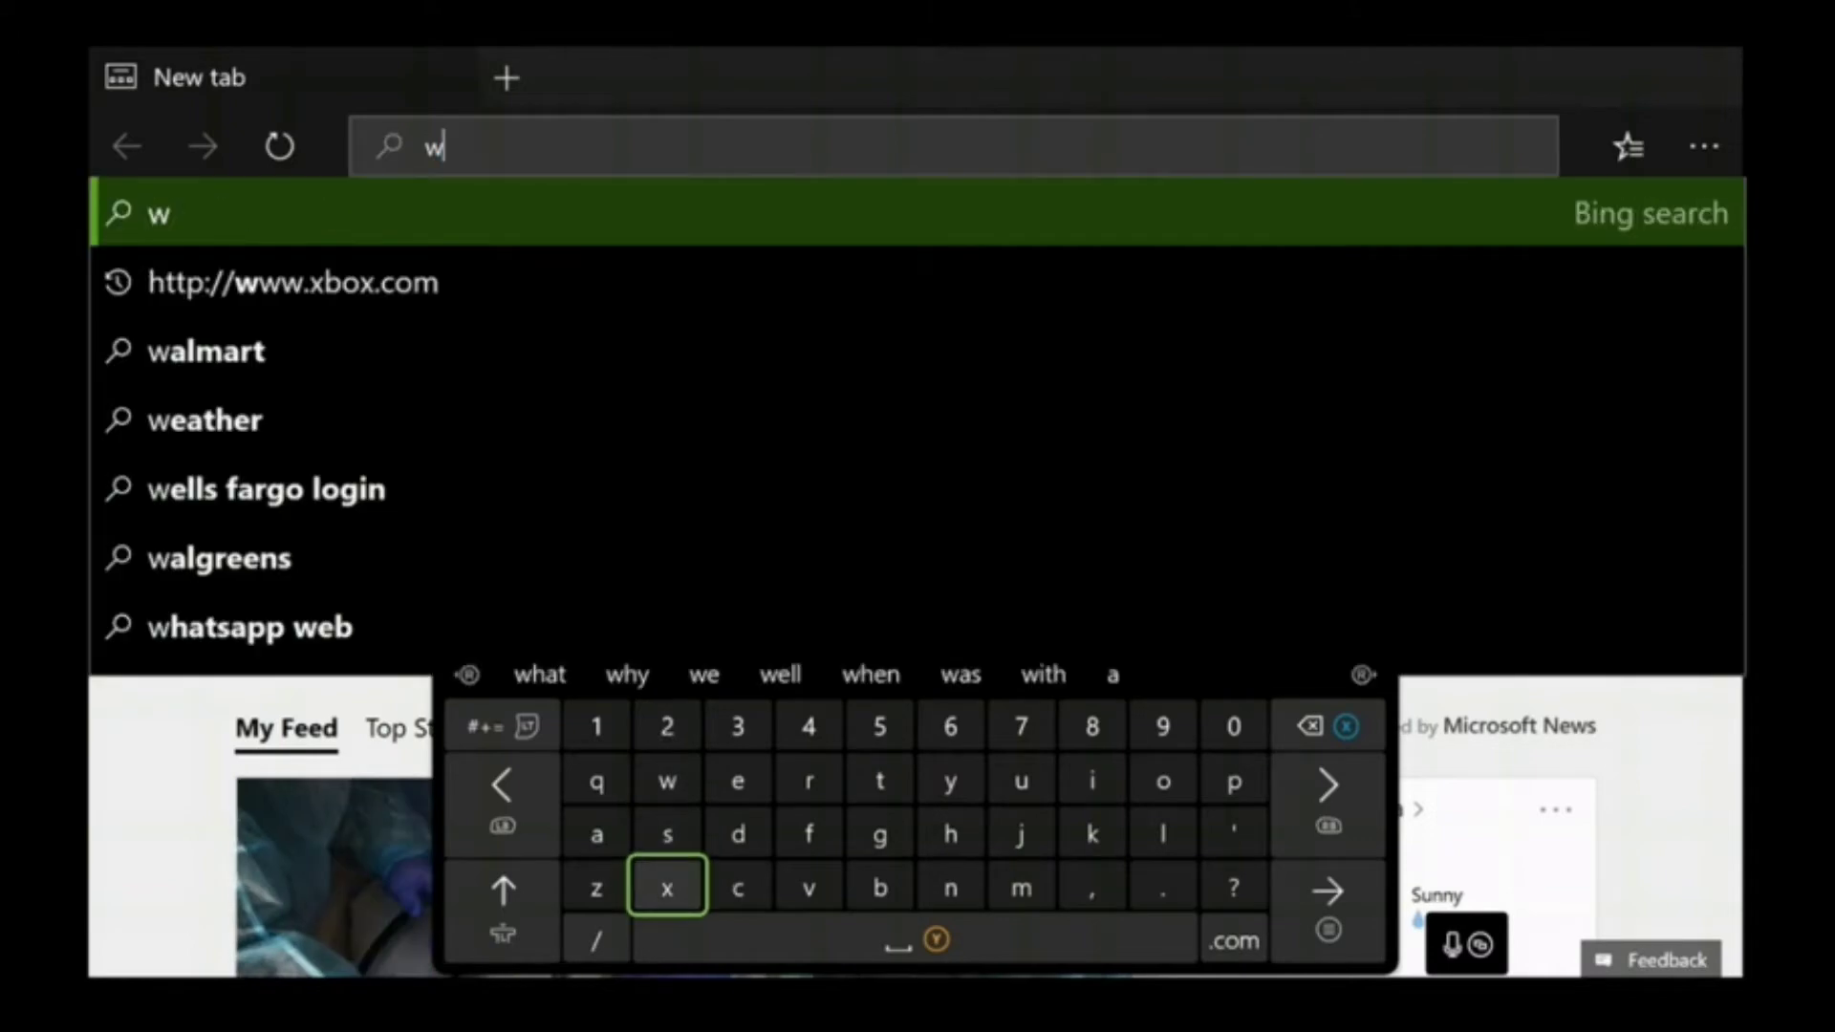
pyautogui.press('BackSpace')
pyautogui.press('Right')
pyautogui.write('c')
pyautogui.press('Right')
pyautogui.press('Right')
pyautogui.press('Right')
pyautogui.press('Right')
pyautogui.press('Right')
pyautogui.press('Up')
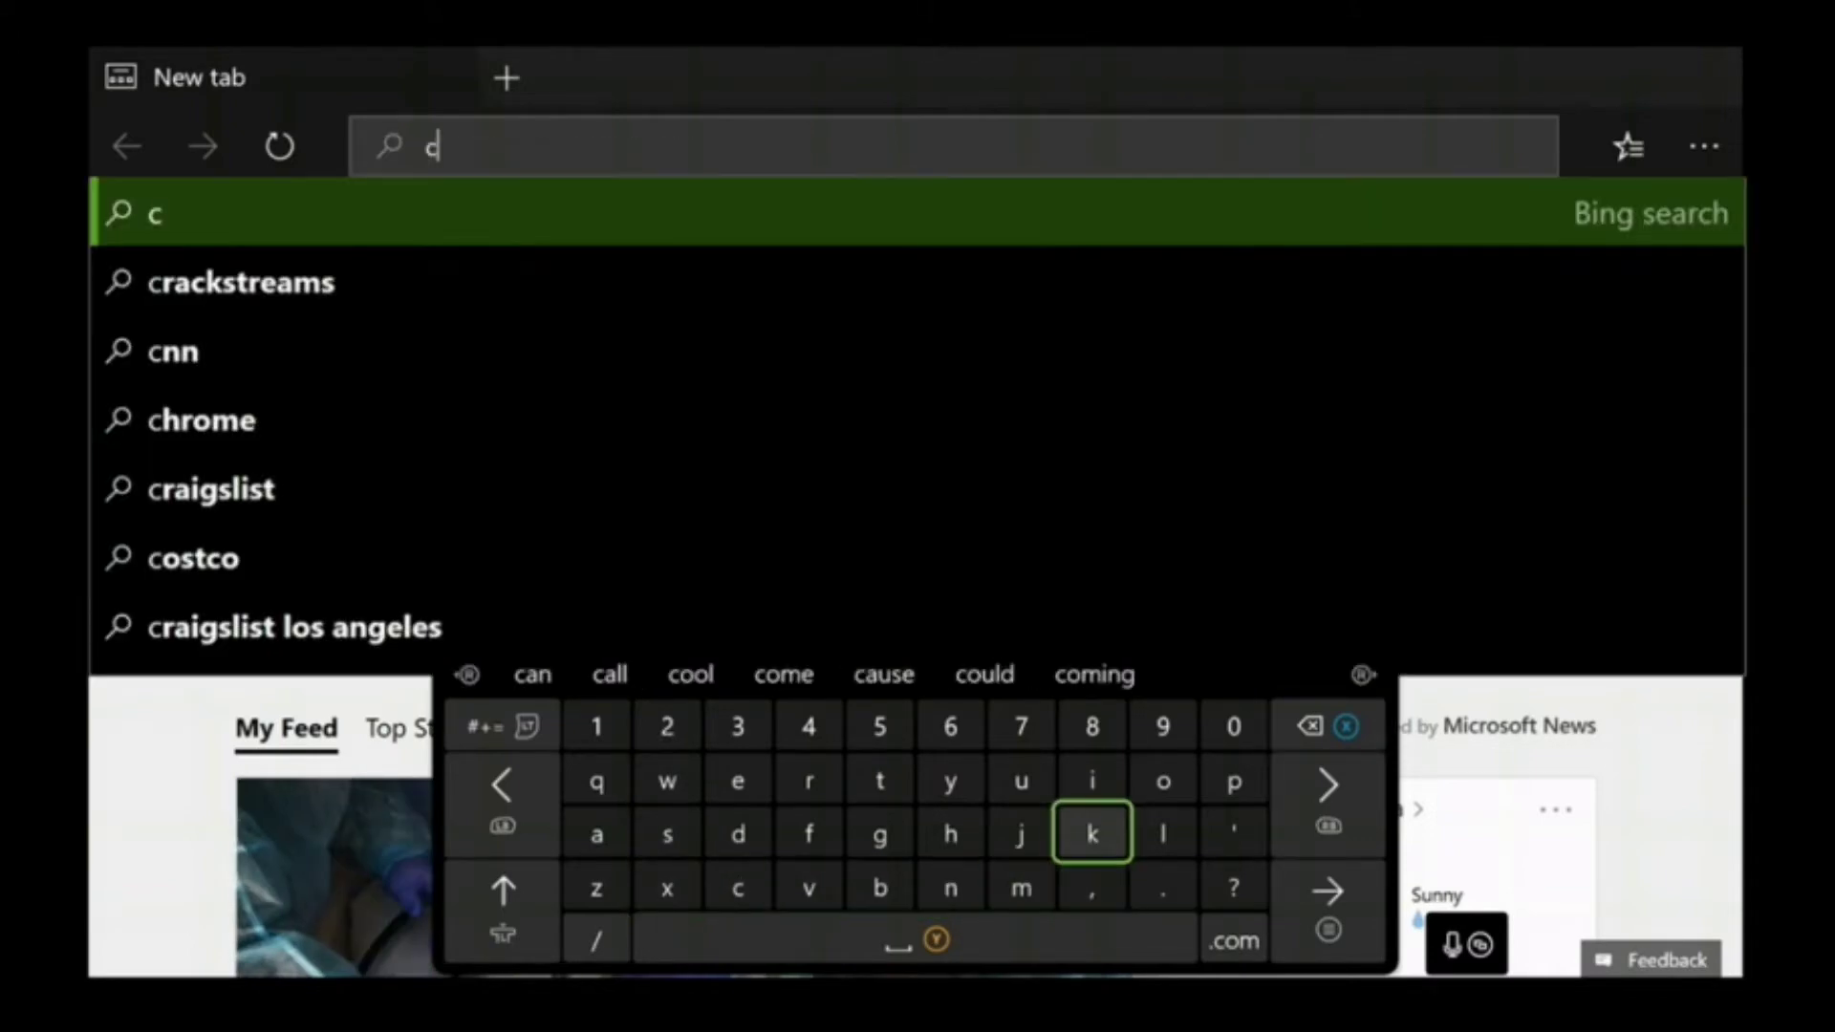
pyautogui.press('Up')
pyautogui.press('Right')
pyautogui.write('oo')
pyautogui.press('Down')
pyautogui.write('l')
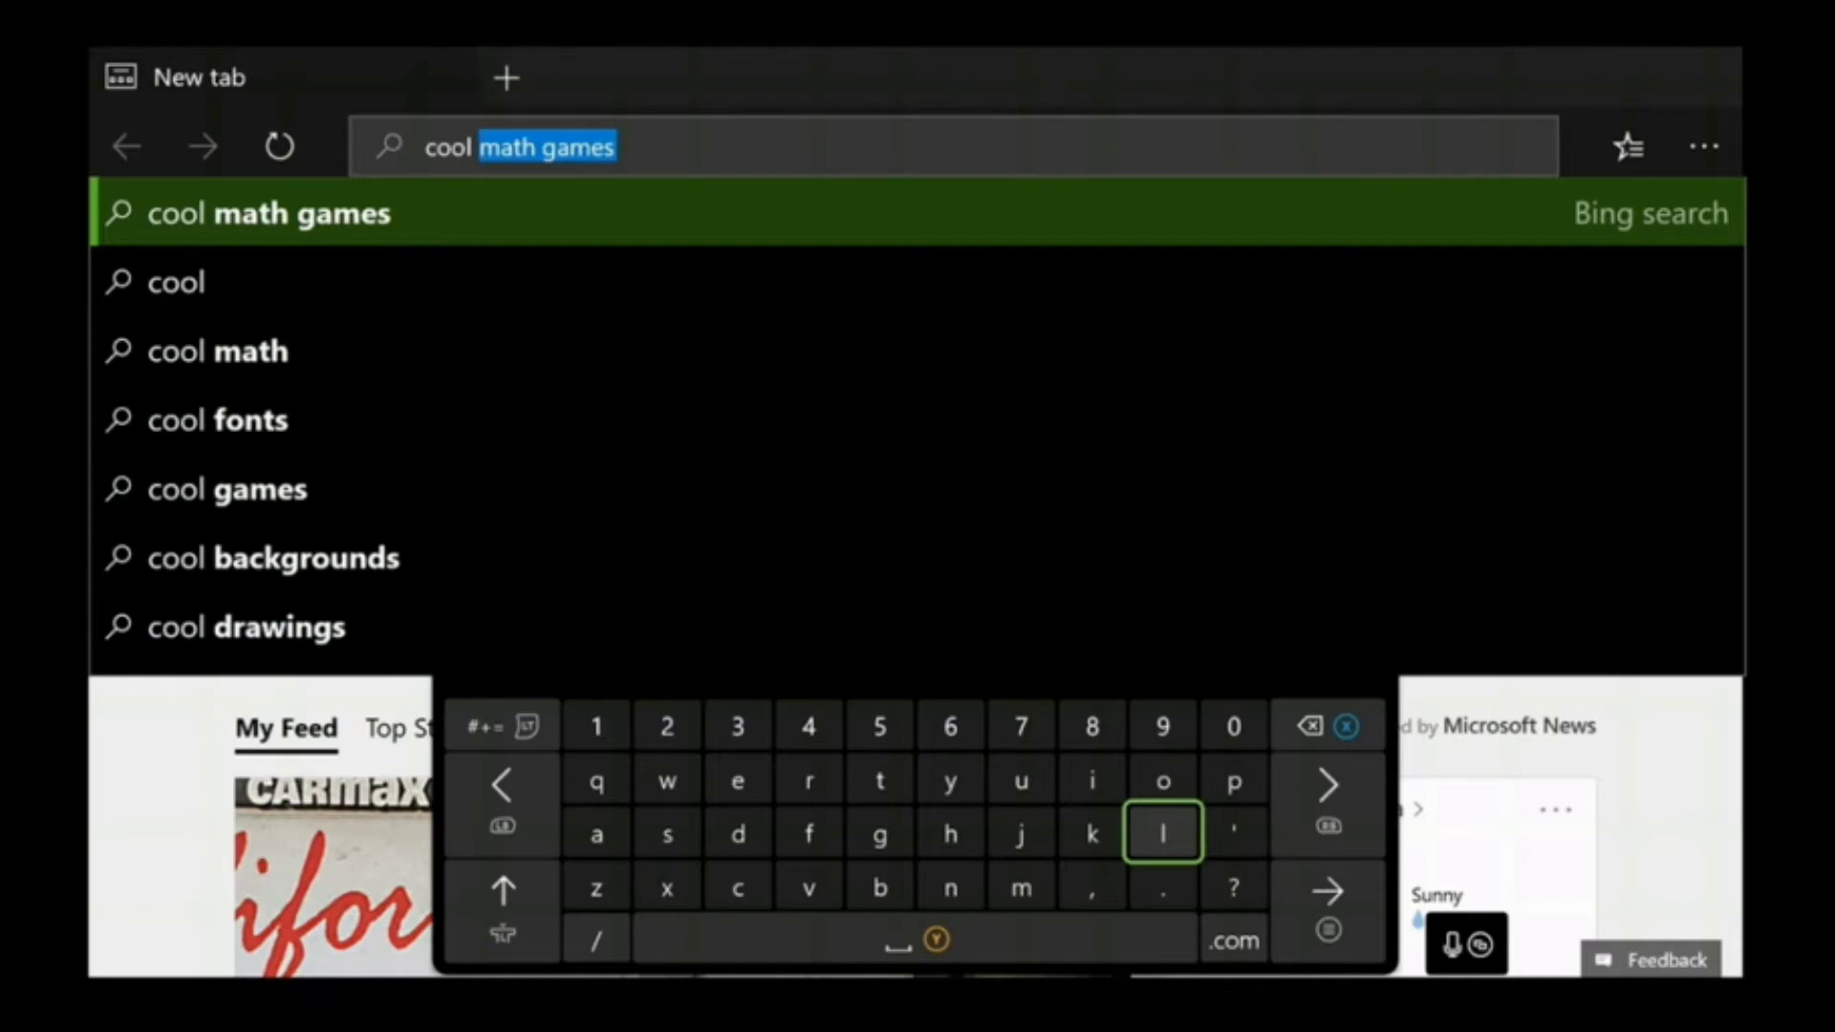
pyautogui.press('Left')
pyautogui.press('Left')
pyautogui.press('Left')
pyautogui.press('Left')
pyautogui.press('Left')
pyautogui.press('Left')
pyautogui.press('Left')
# Extend the query to 'cool wa' and pick the suggestion 'cool wallpapers for boys'.
pyautogui.press('Up')
pyautogui.write('w')
pyautogui.press('Down')
pyautogui.press('Left')
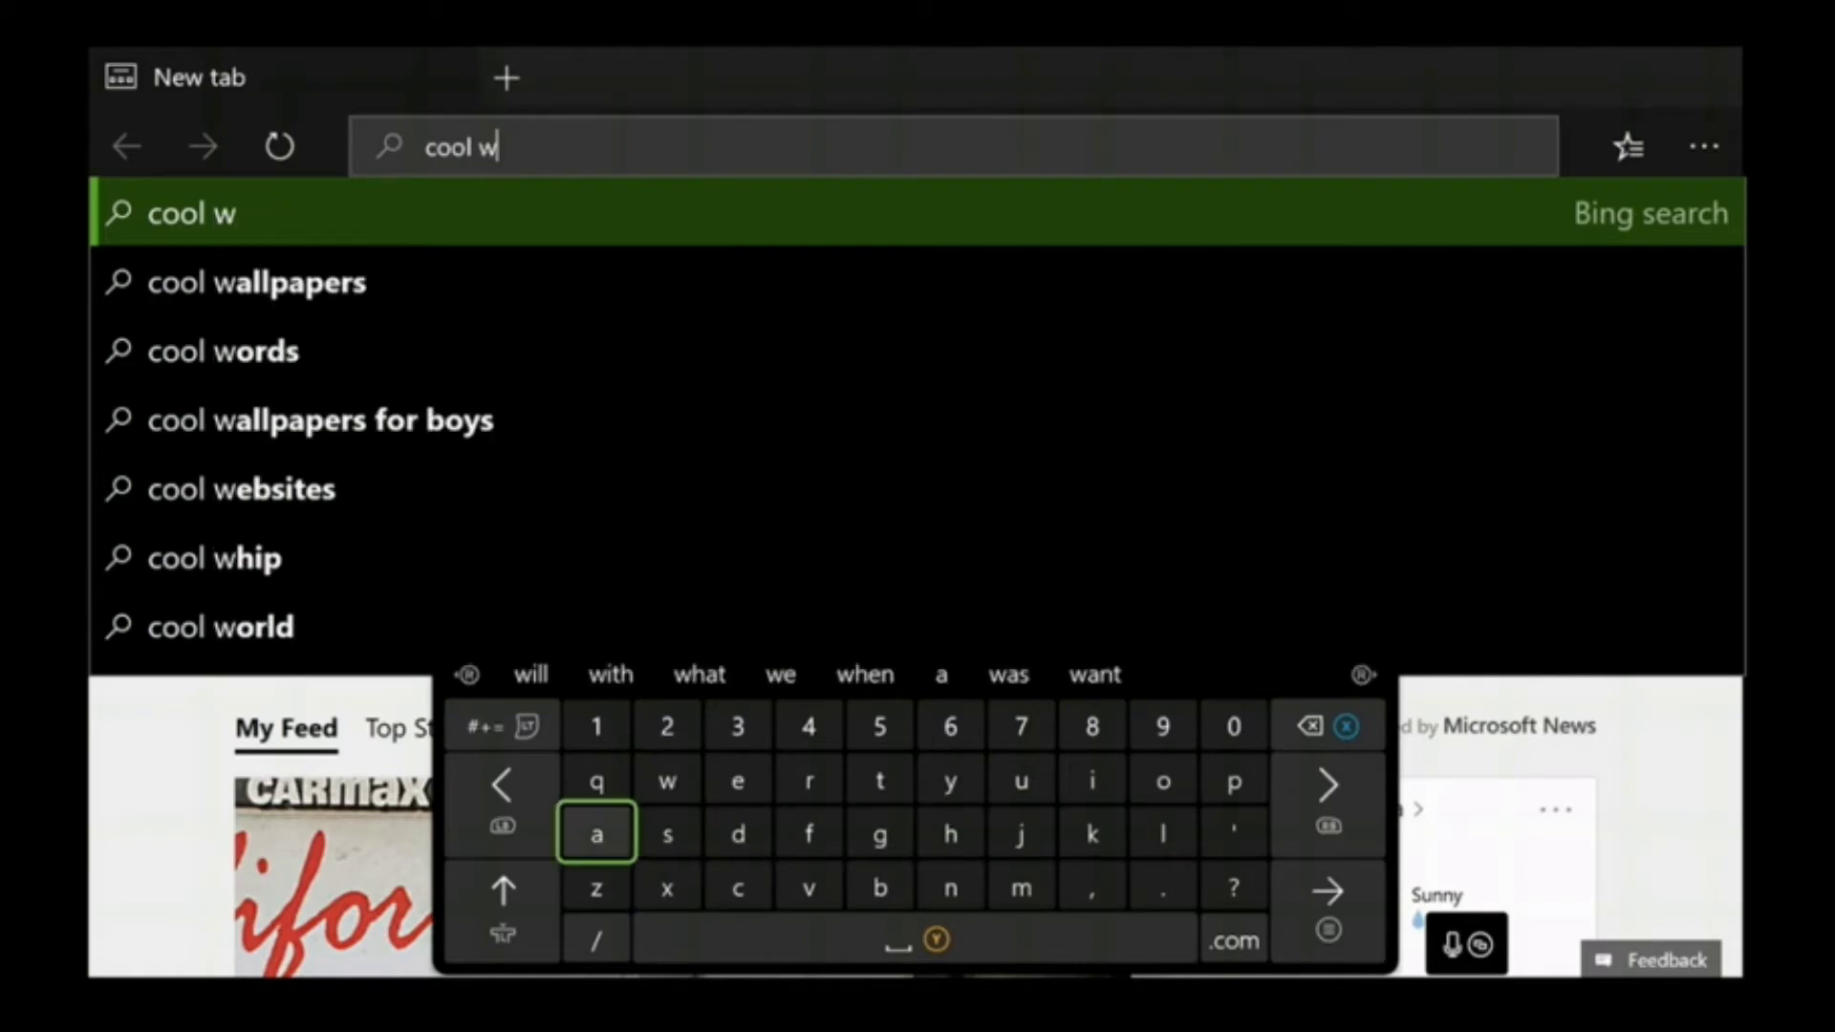
pyautogui.write('a')
pyautogui.press('Escape')
pyautogui.press('Down')
pyautogui.press('Down')
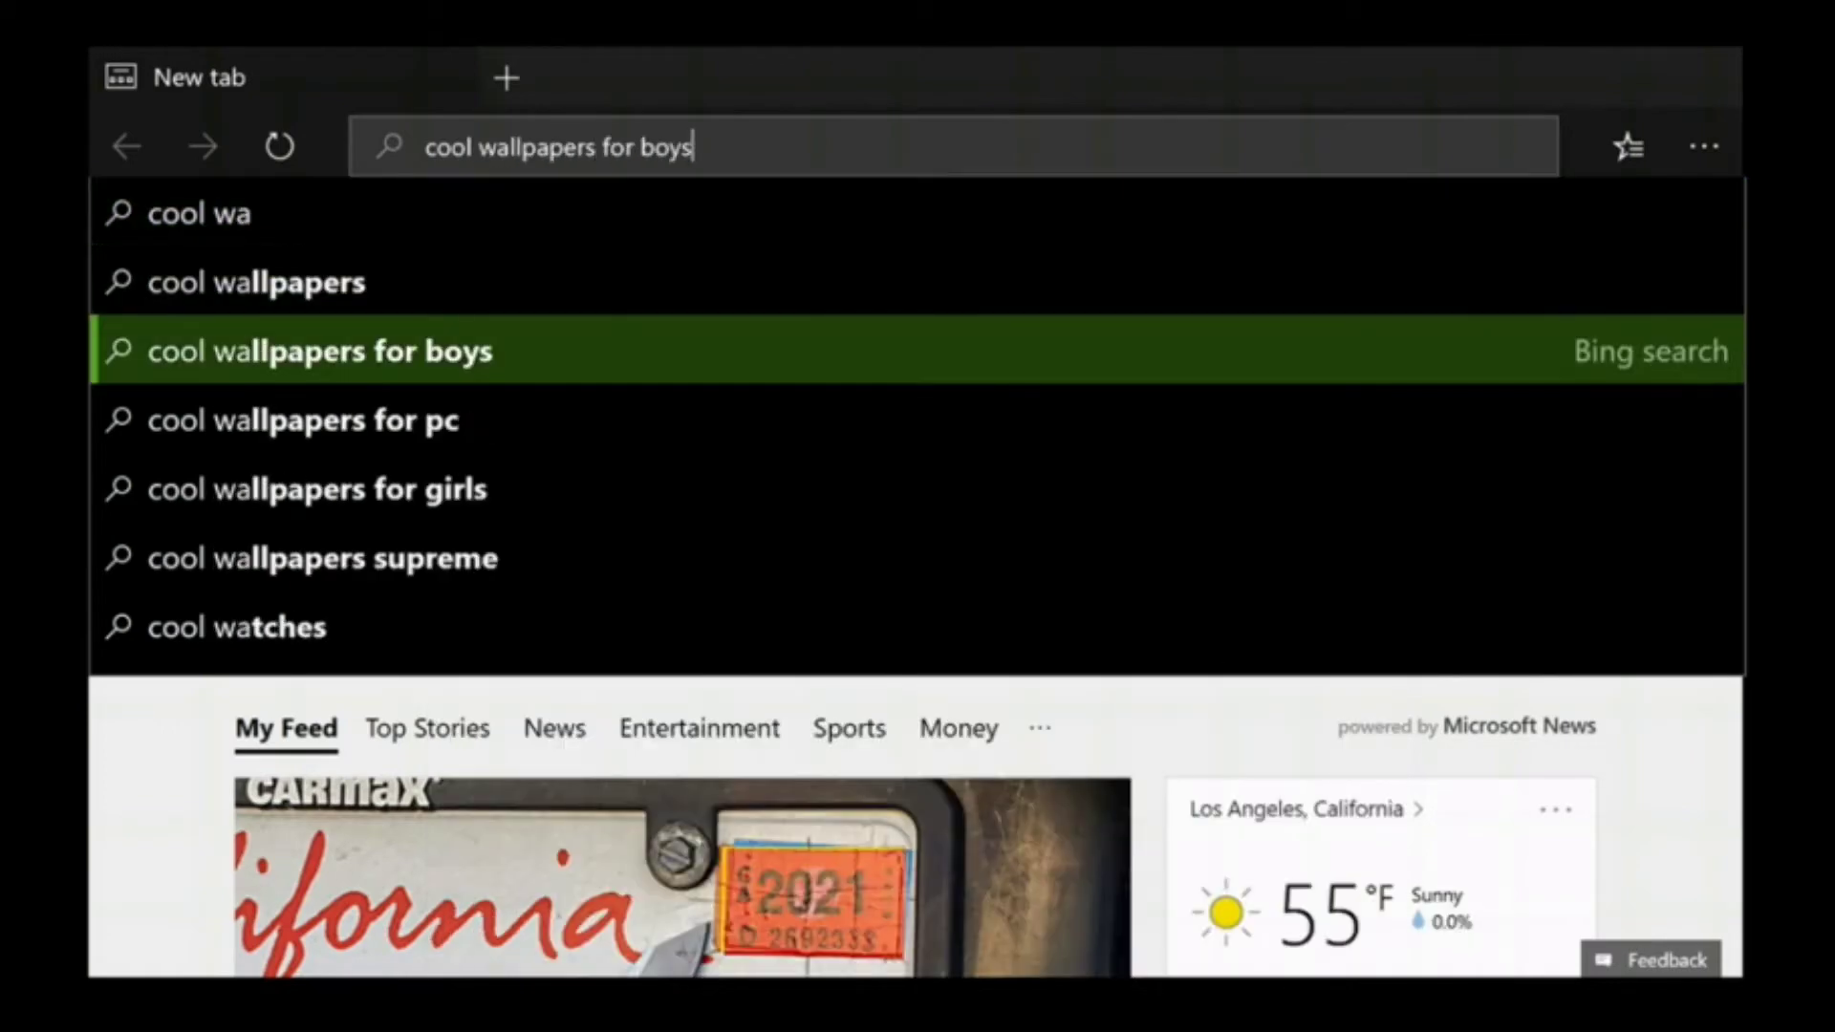
pyautogui.press('Return')
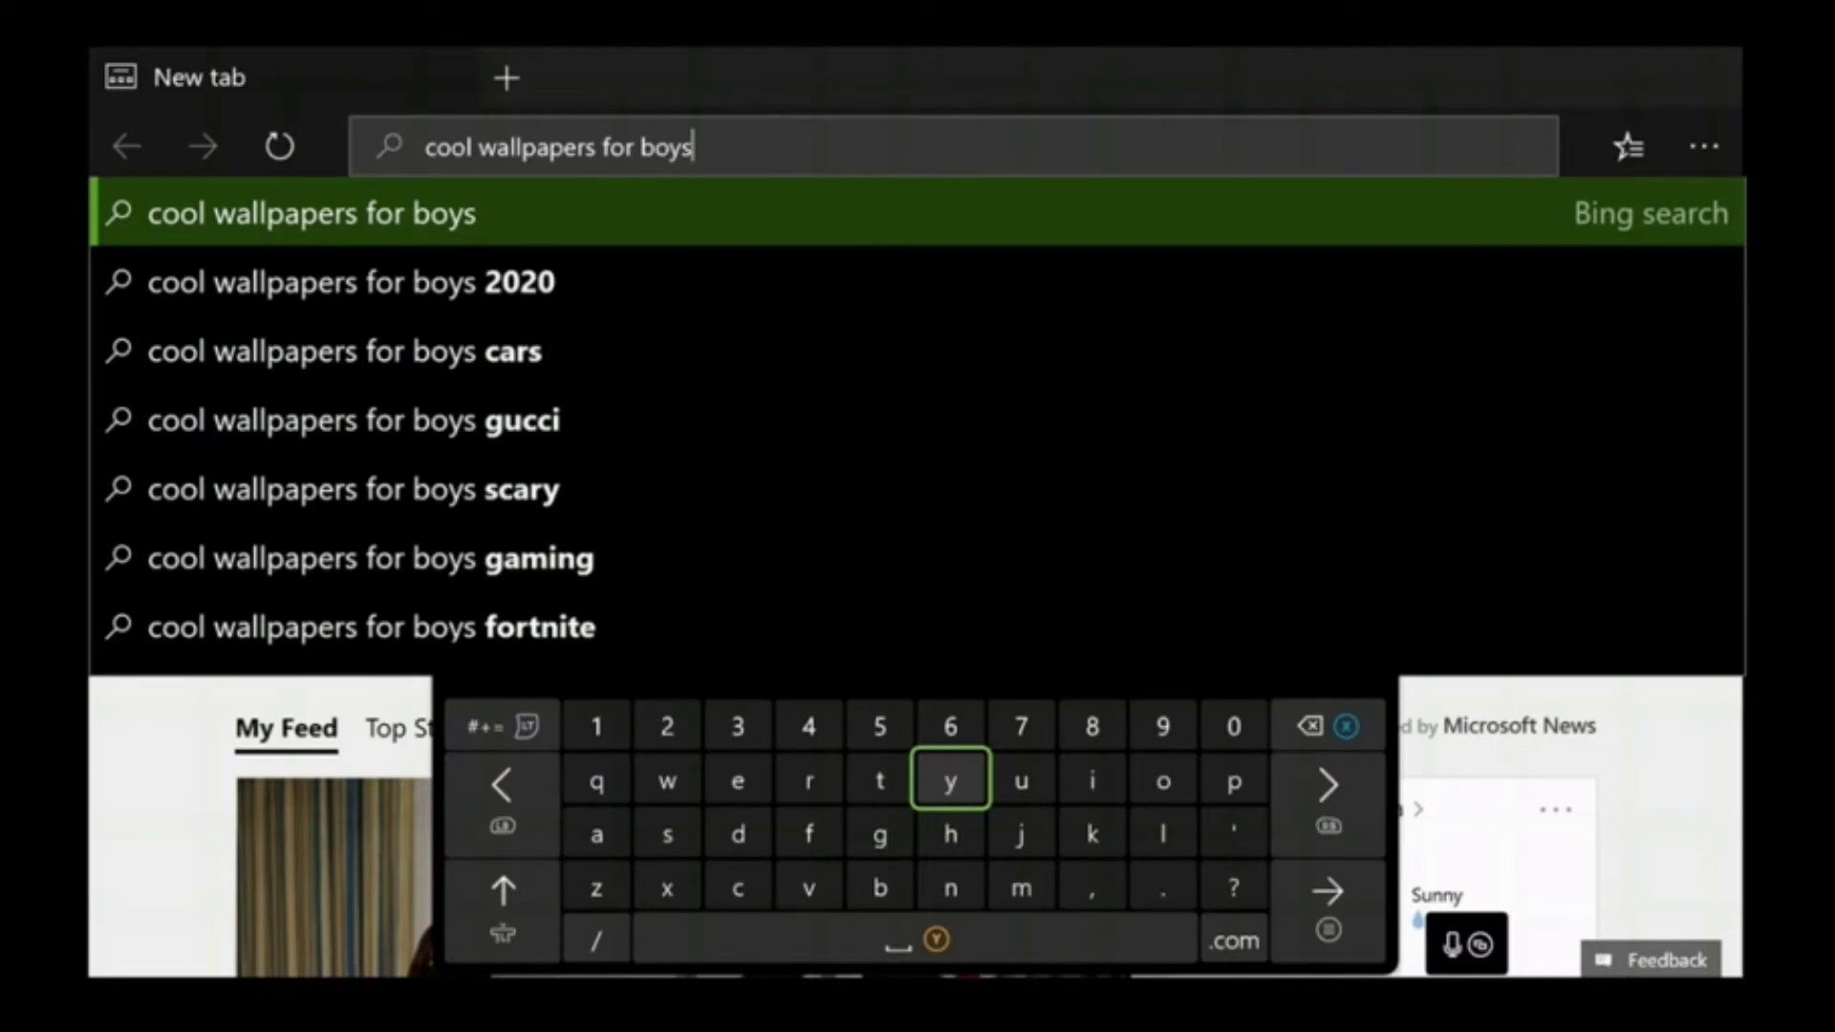
# Search Bing for 'cool wallpapers for boys' and scroll down the Images results.
pyautogui.press('Return')
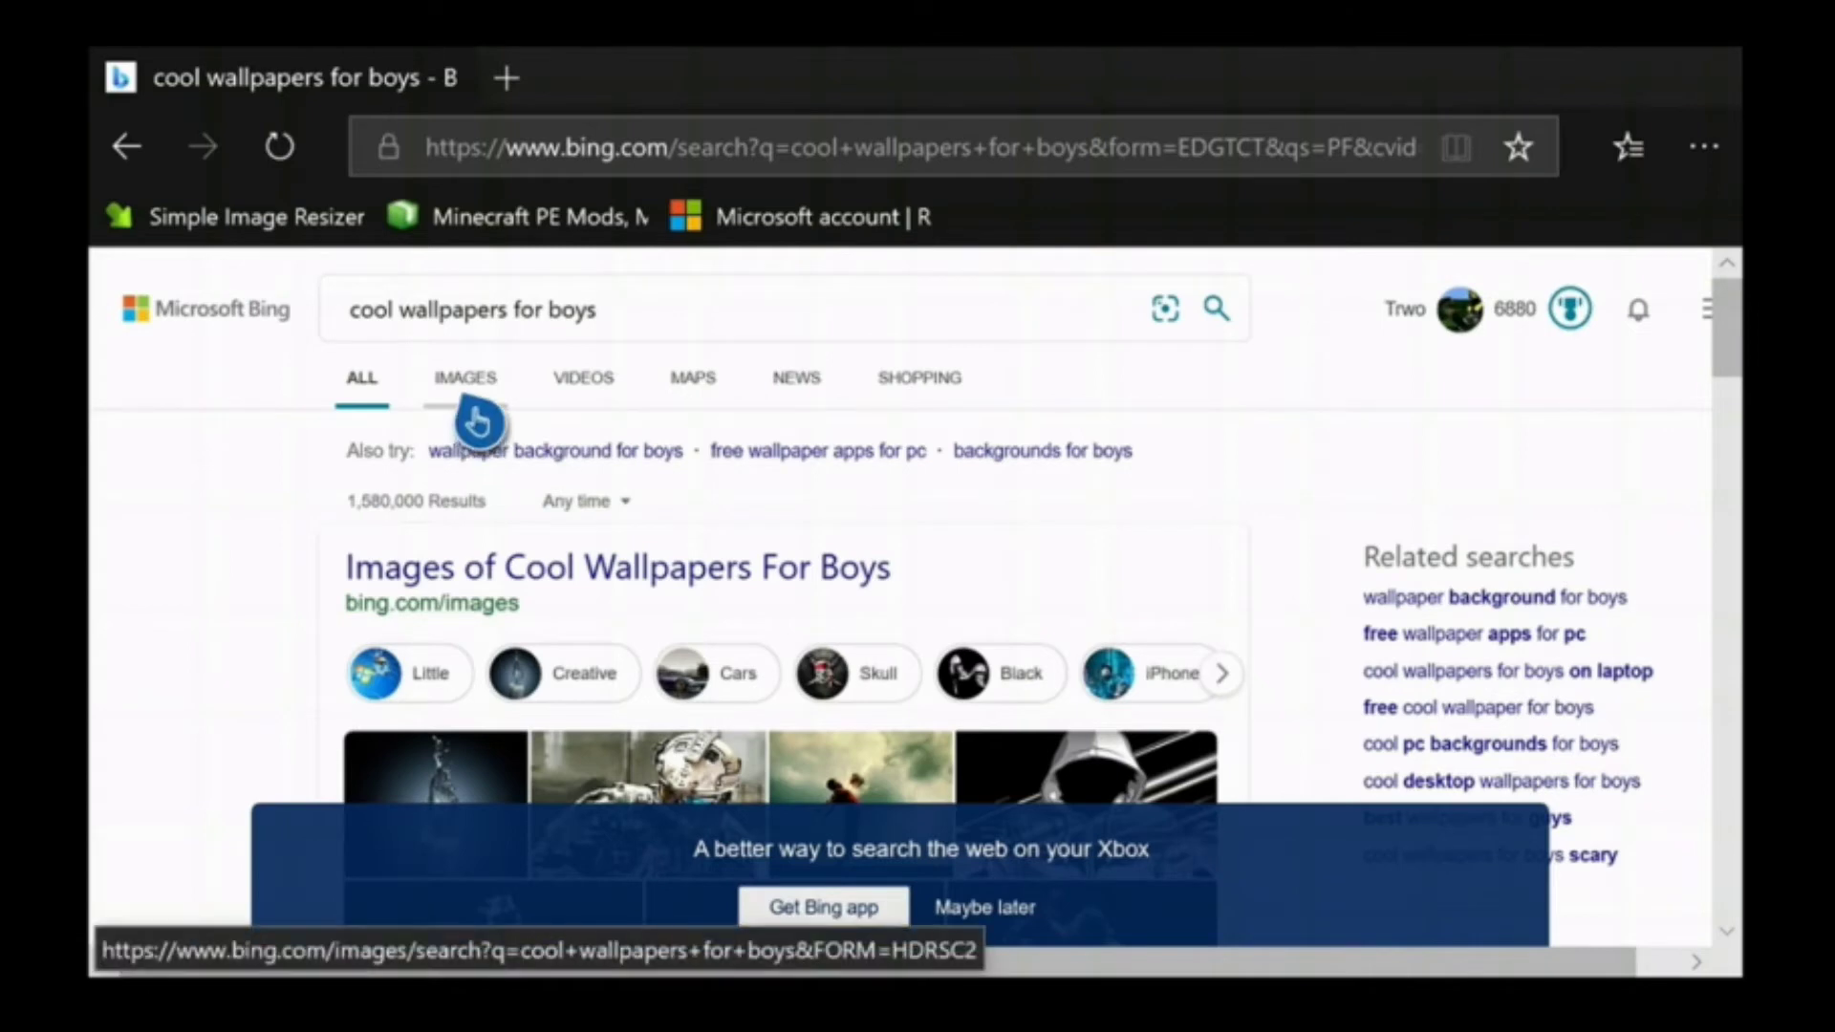
pyautogui.click(472, 411)
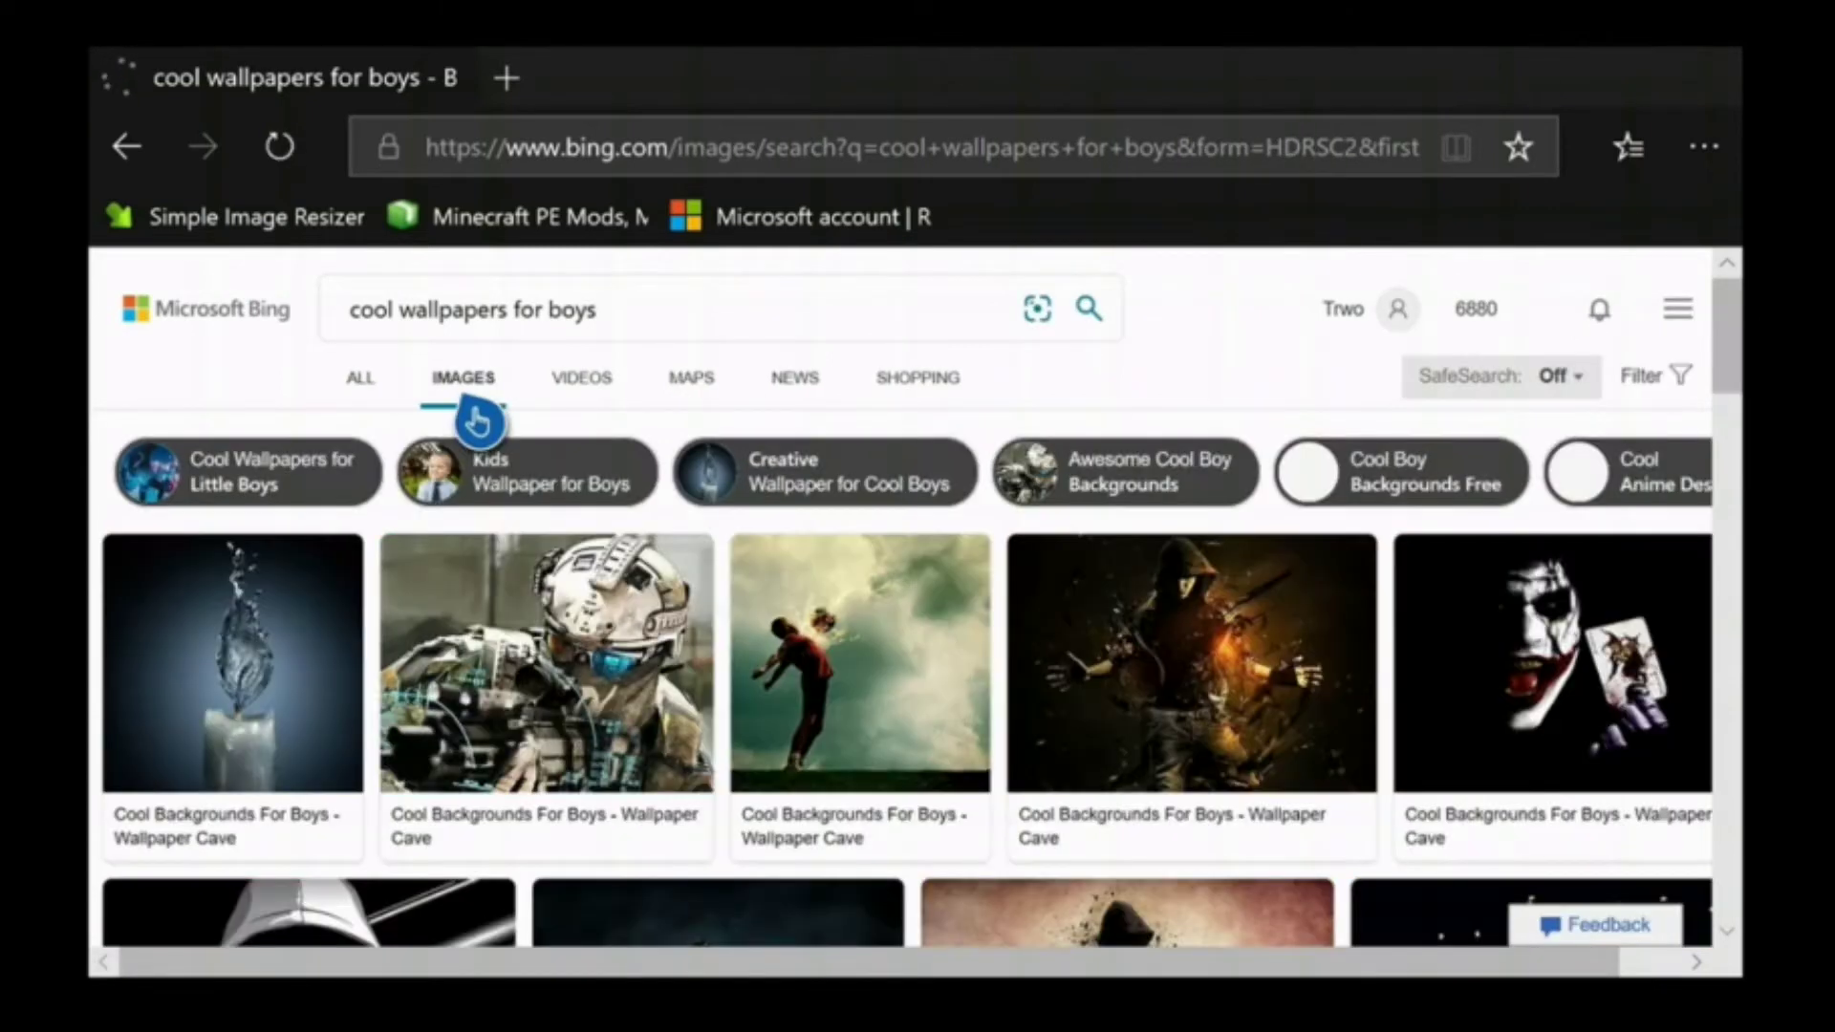
pyautogui.scroll(-10, 524, 803)
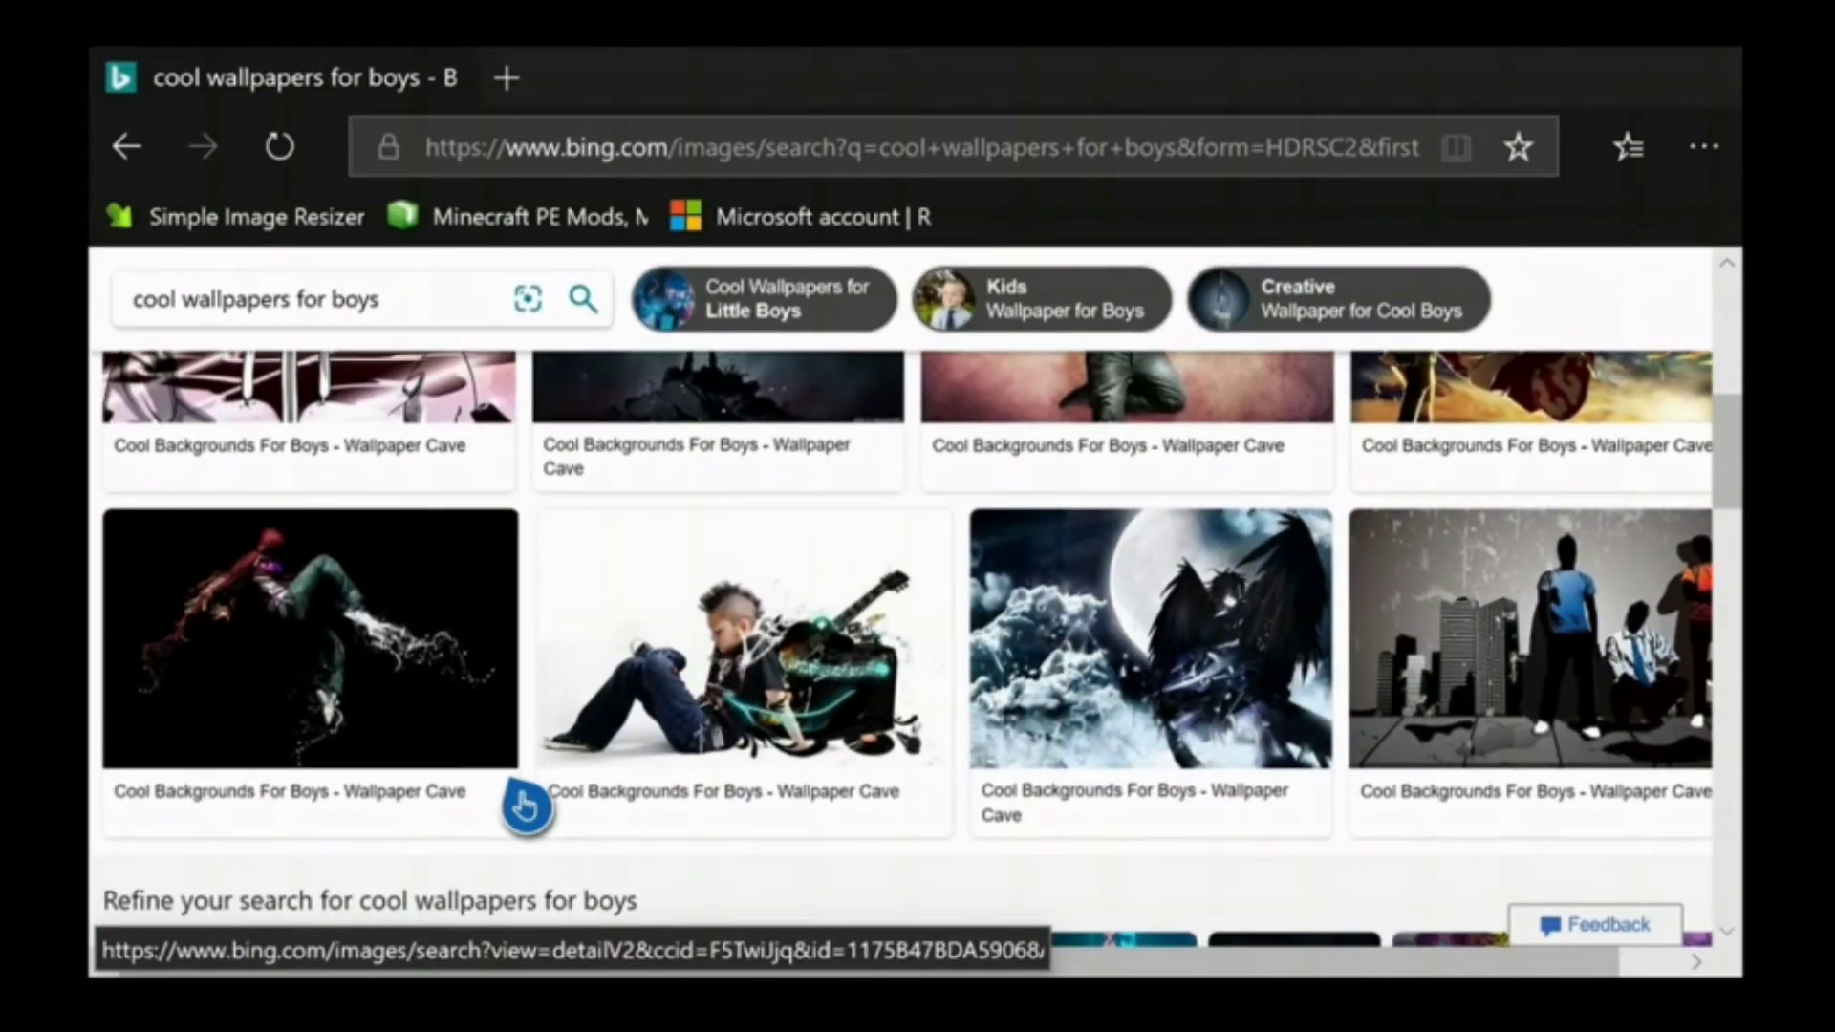
pyautogui.scroll(-7, 523, 806)
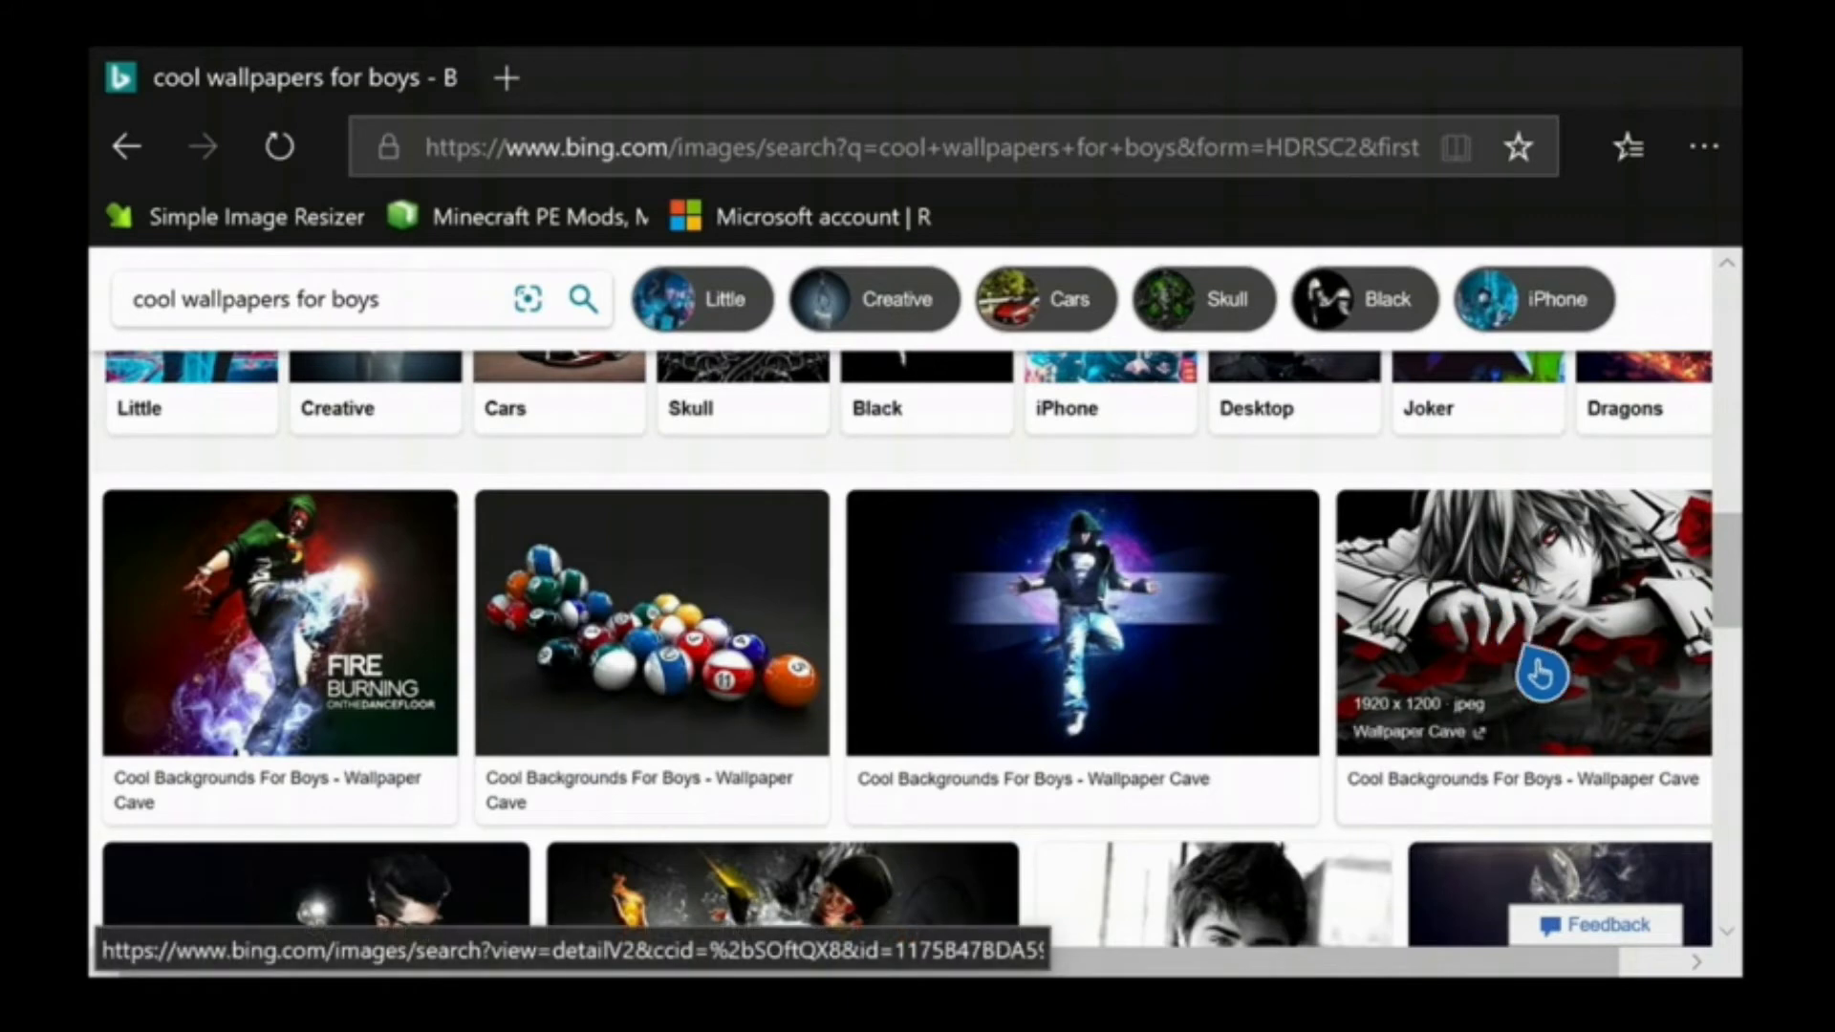
# Open the anime boy wallpaper with the red rose full-size and bring up its save menu.
pyautogui.click(1541, 674)
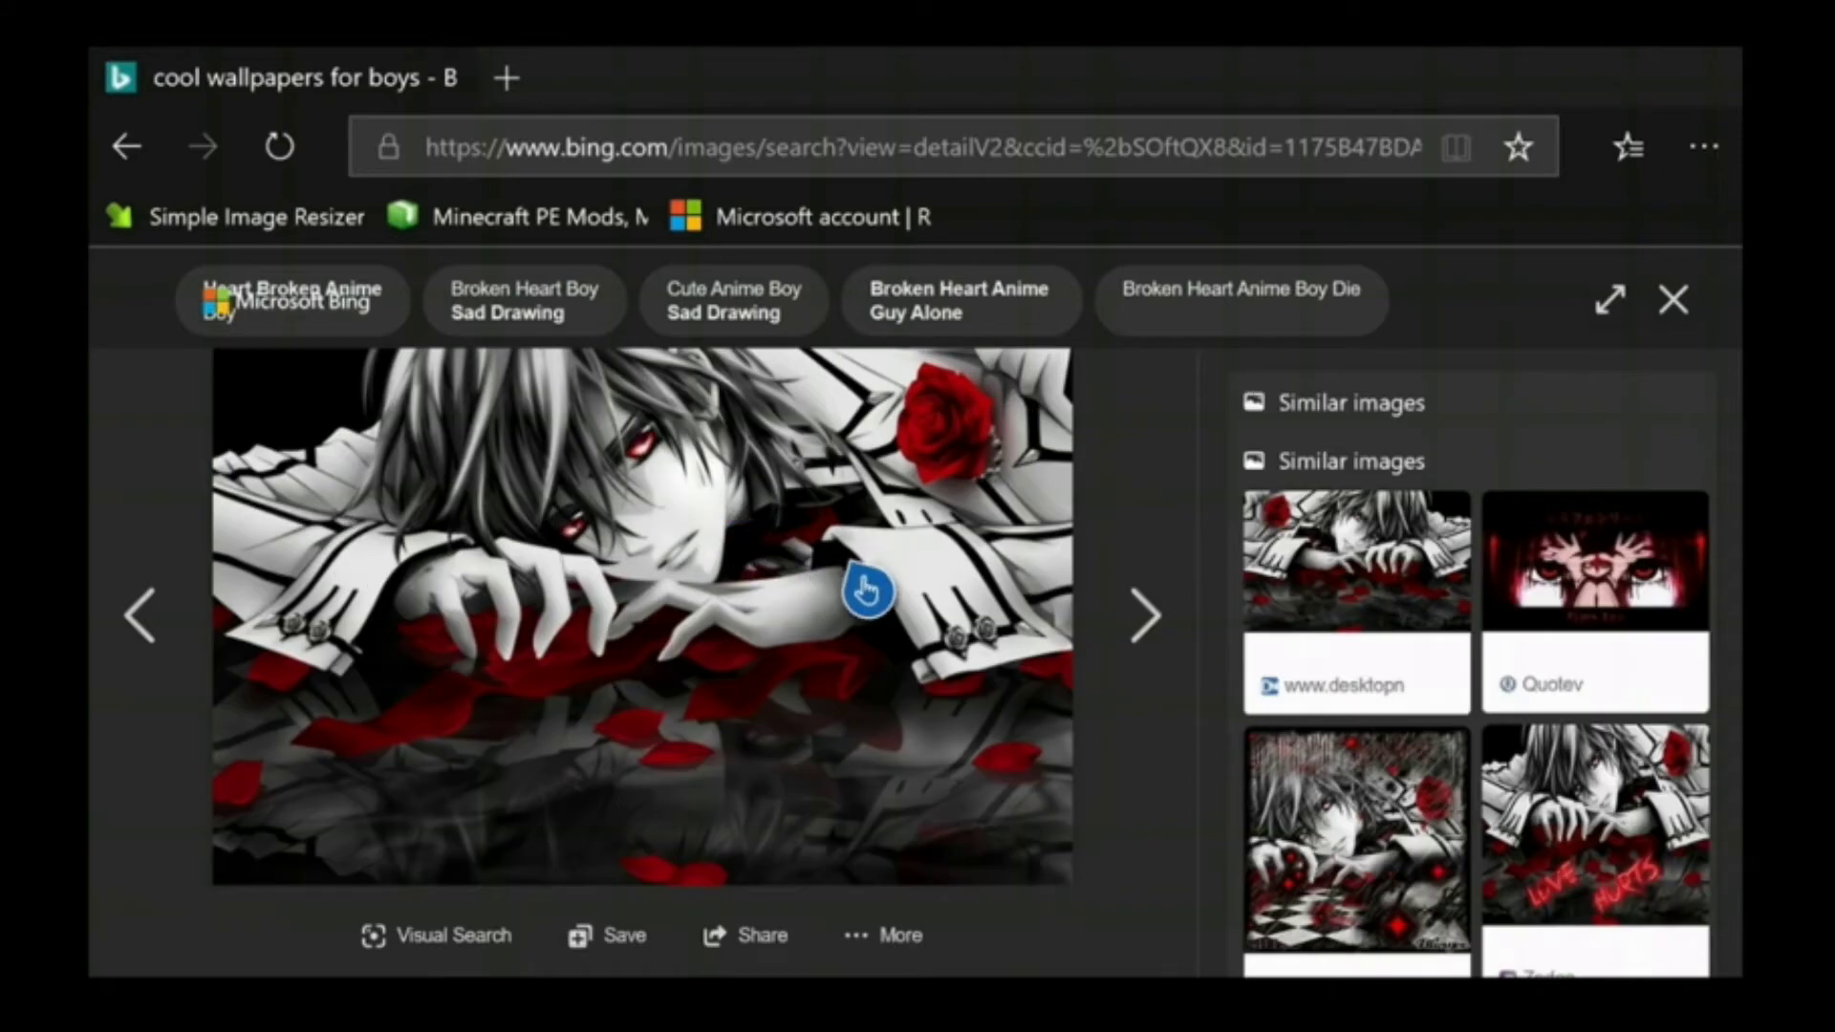
pyautogui.rightClick(867, 591)
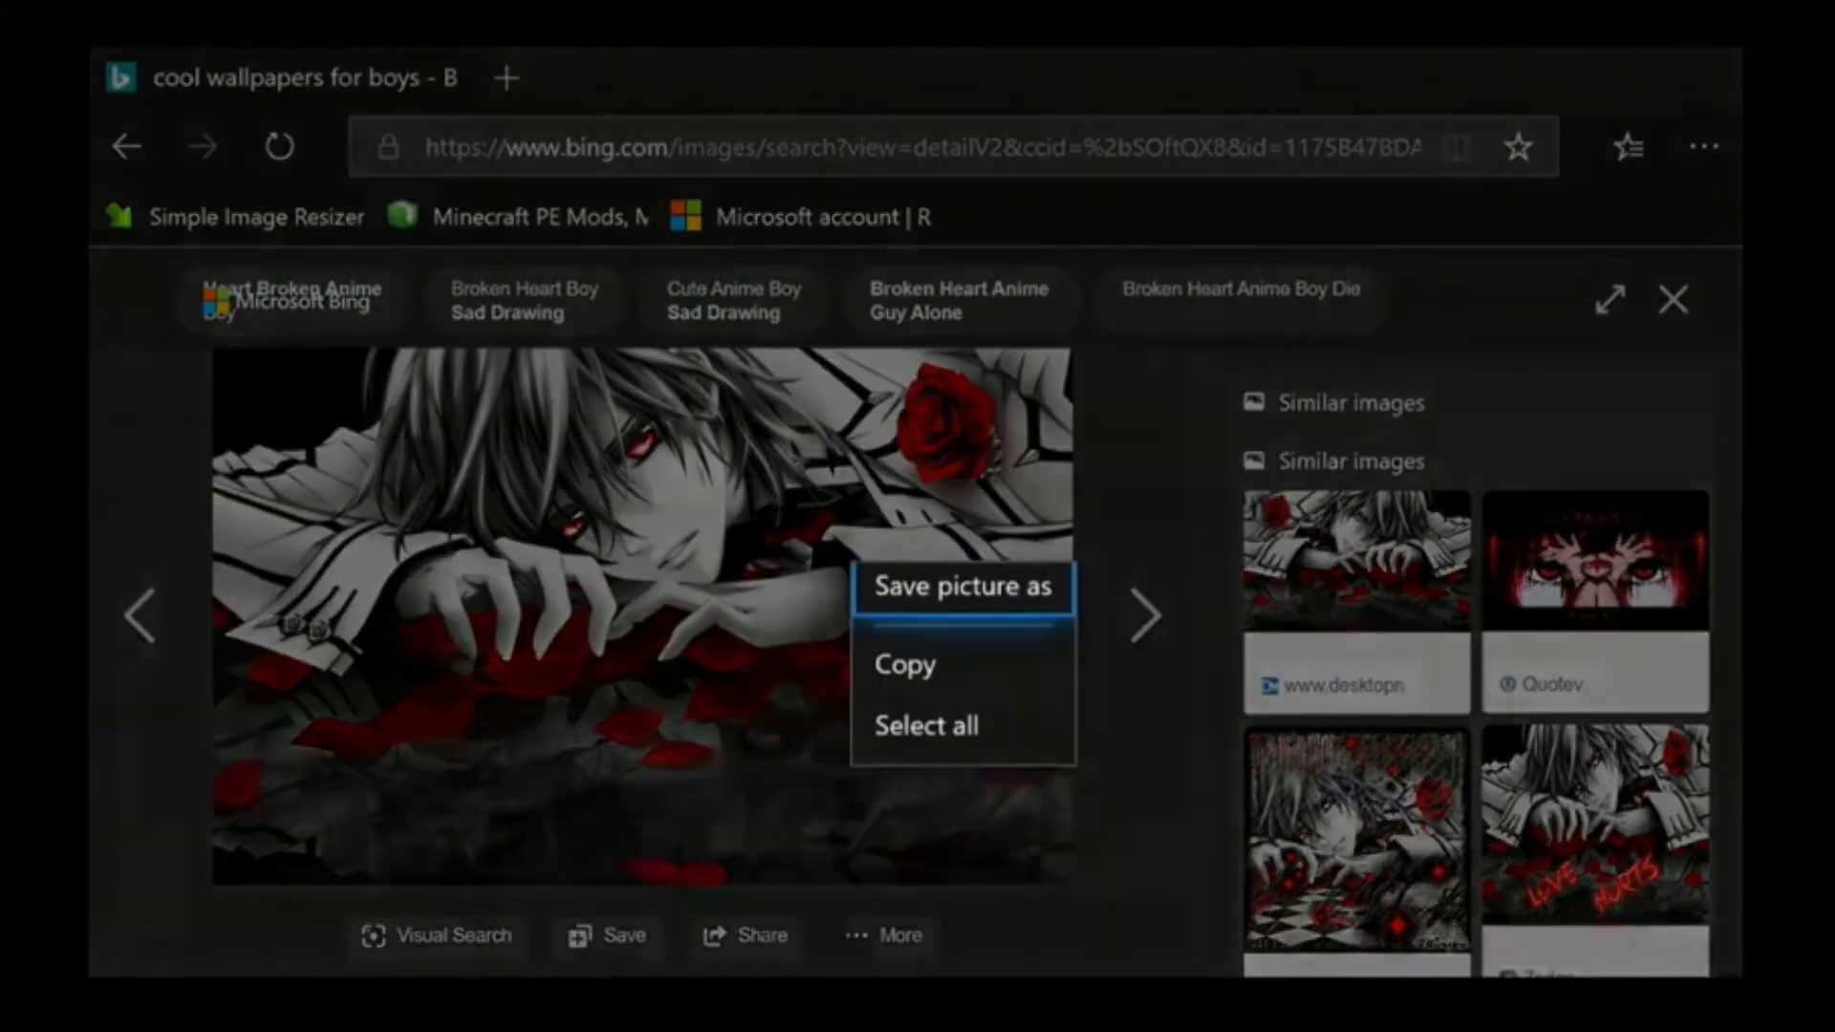
pyautogui.click(838, 389)
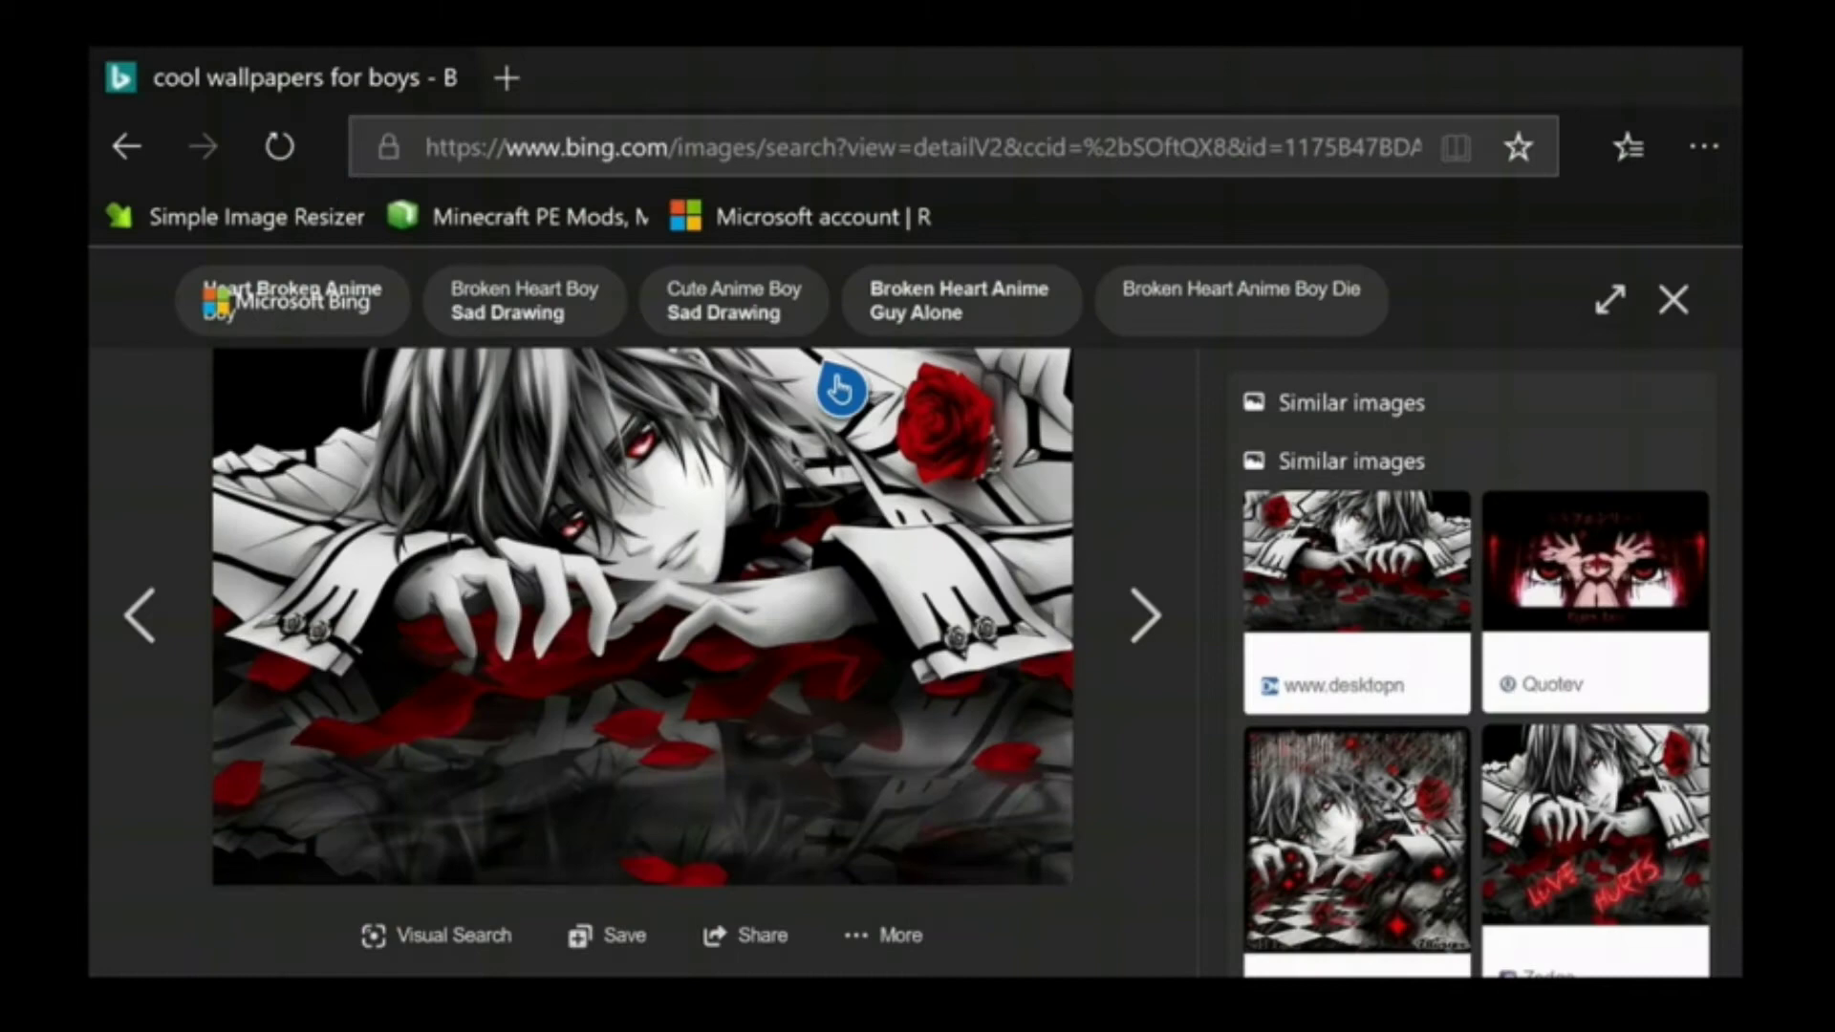
pyautogui.rightClick(612, 669)
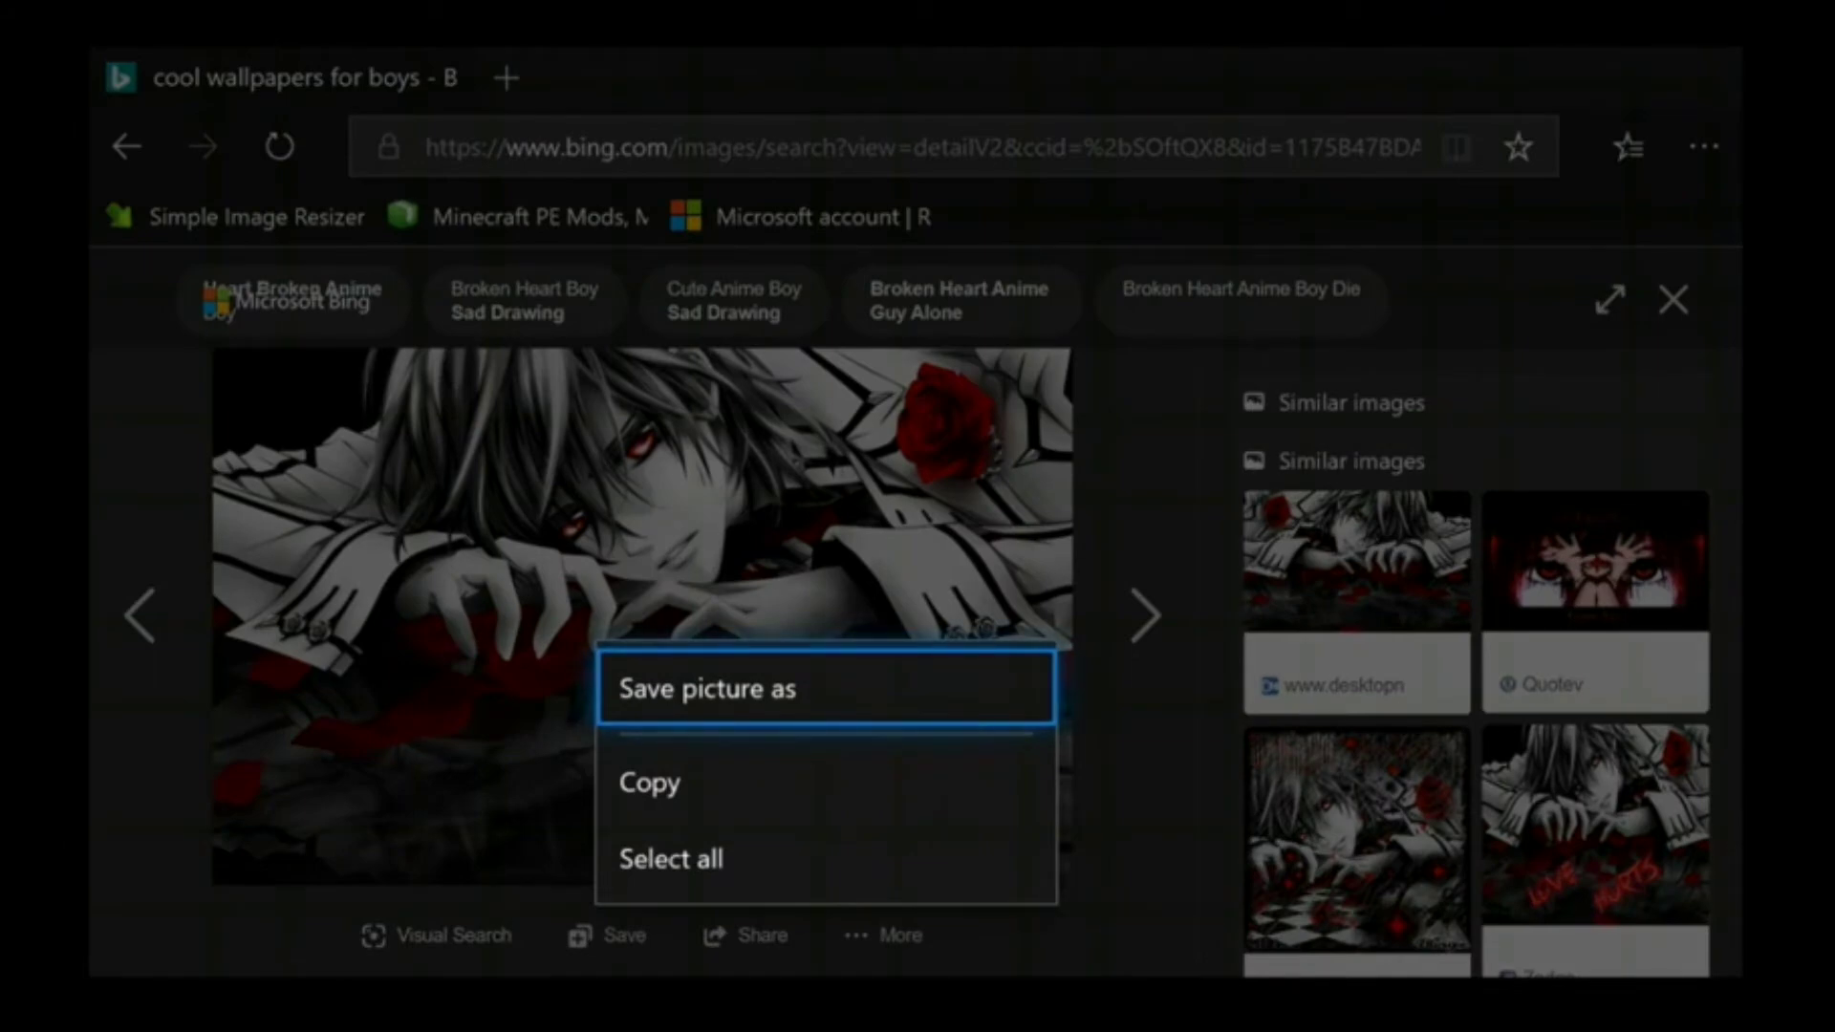
# Choose Save picture as and move between the Wallpapers and Pictures folders in the Save dialog.
pyautogui.press('Return')
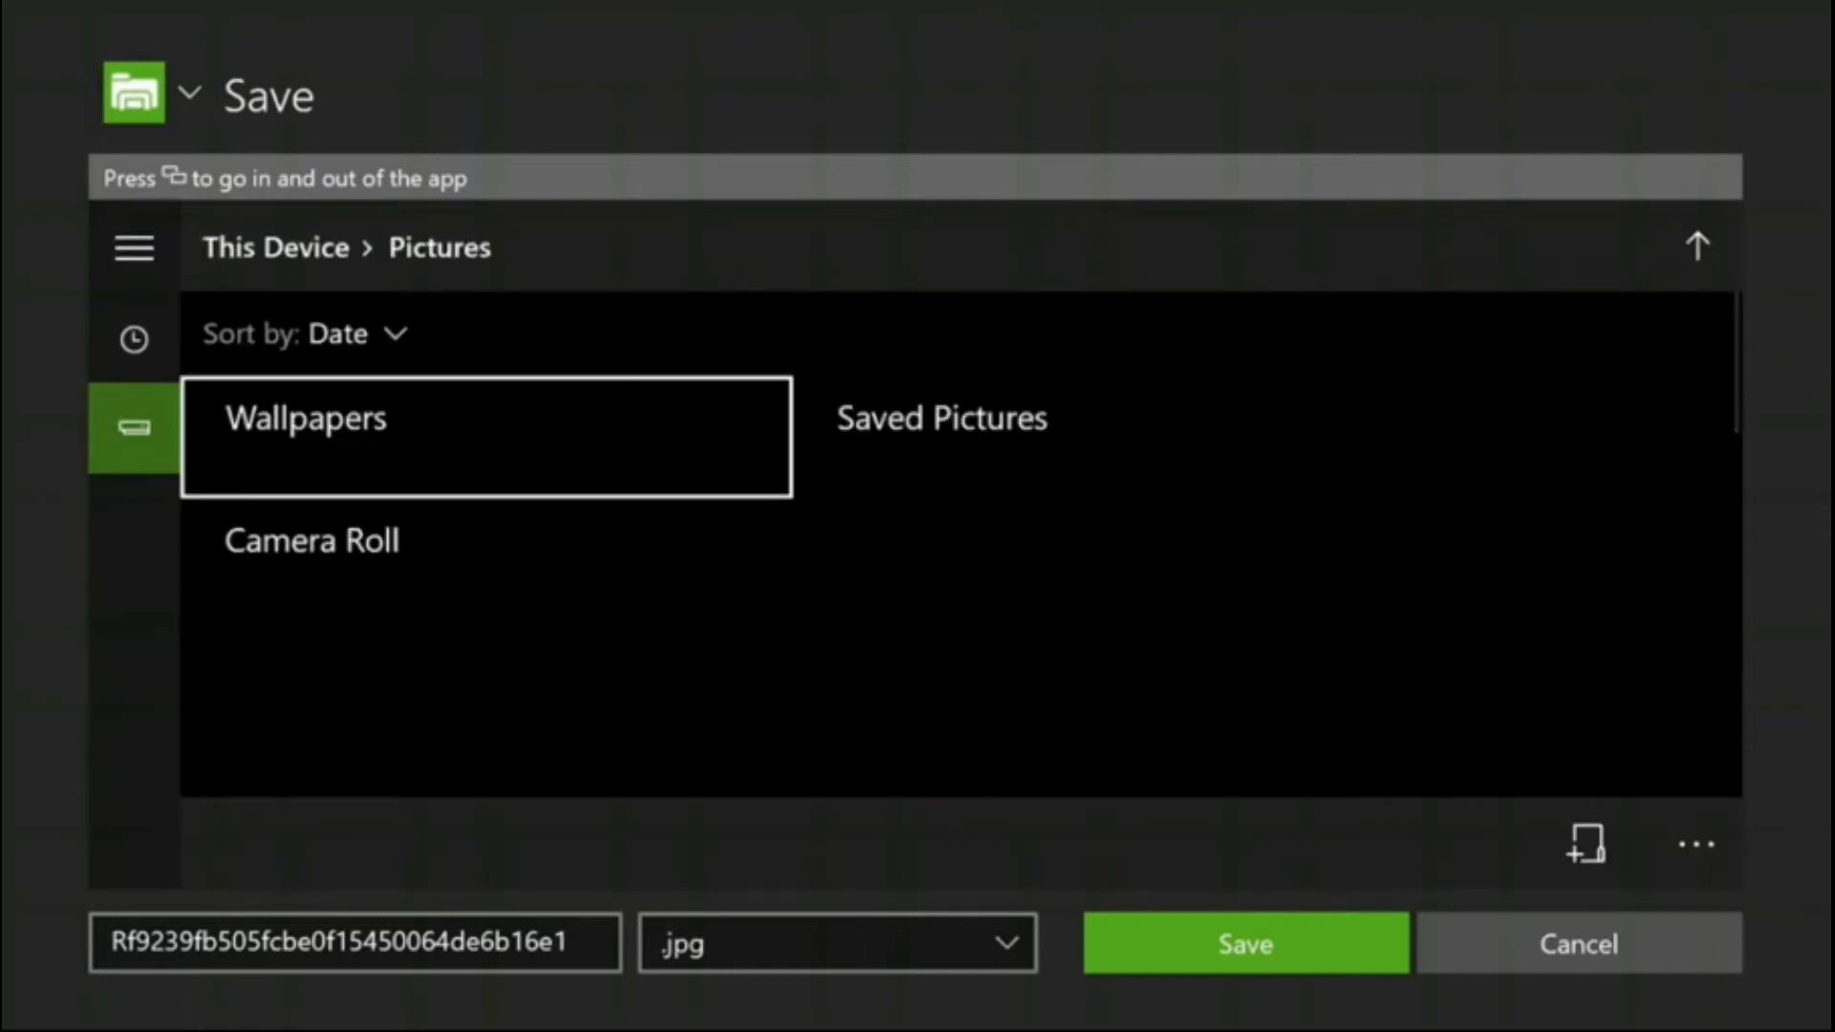
pyautogui.press('Right')
pyautogui.press('Left')
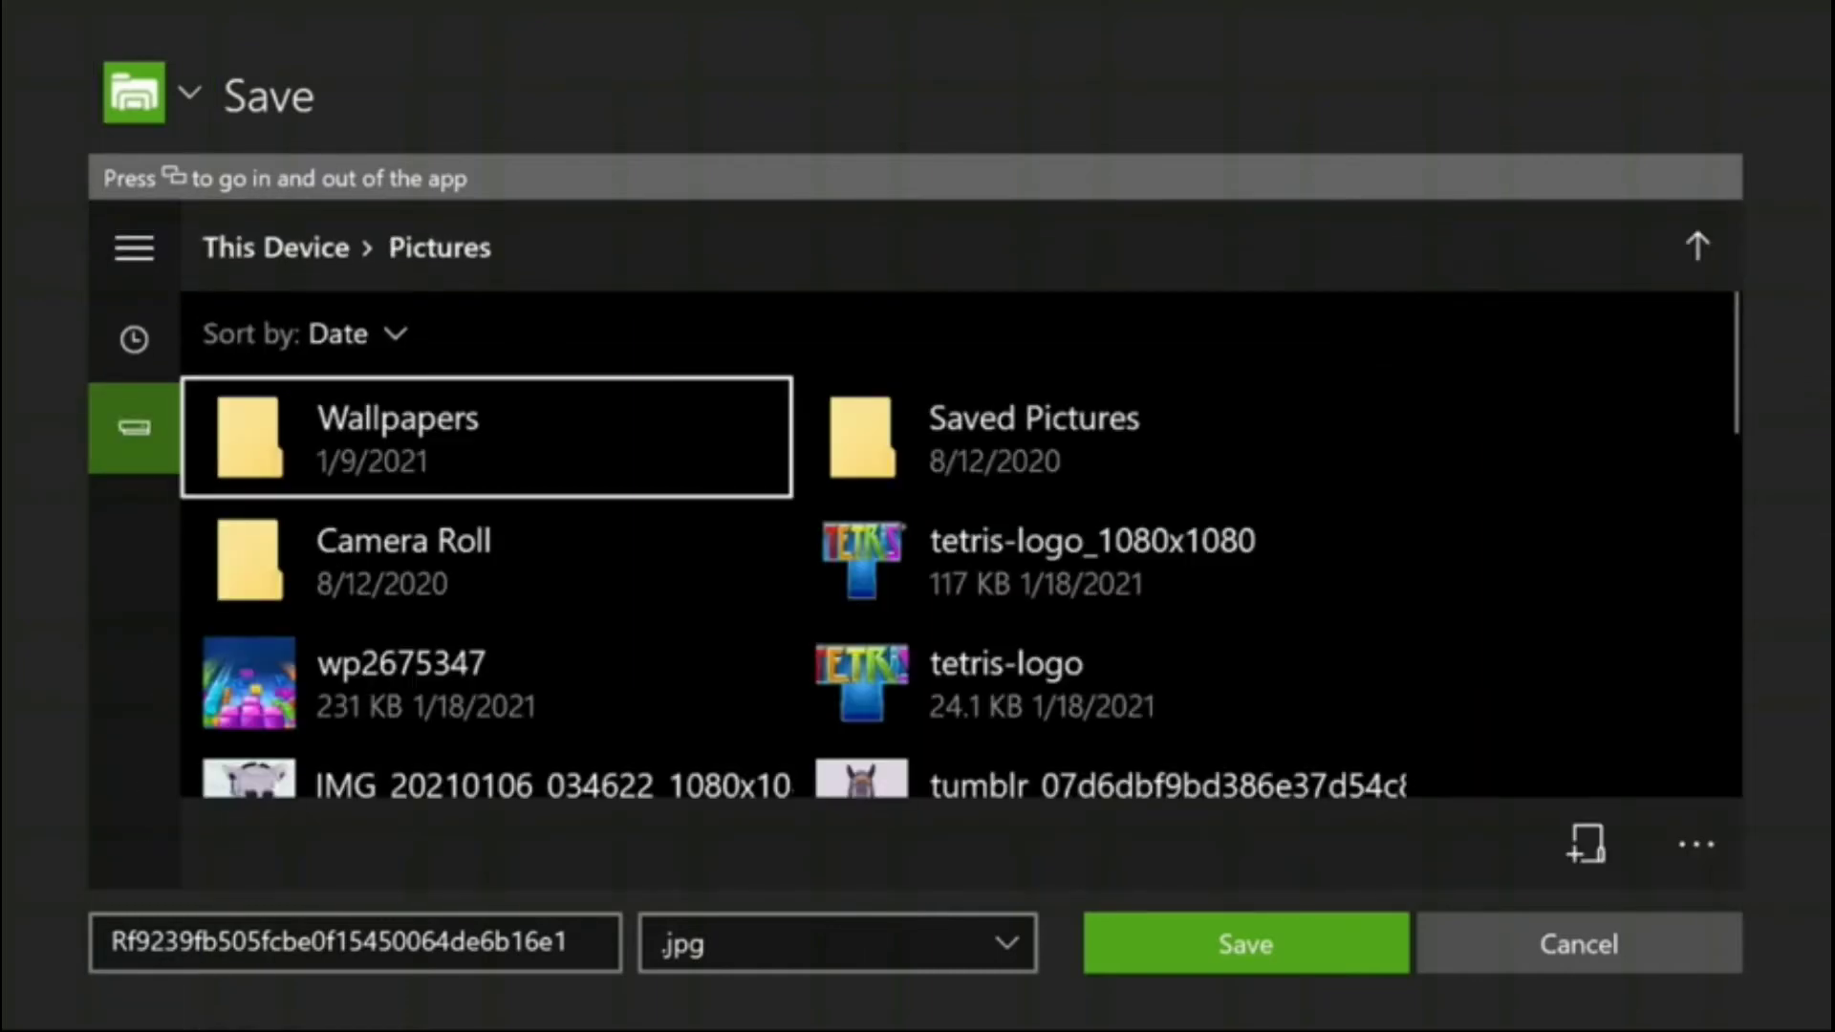
pyautogui.press('Right')
pyautogui.press('Left')
pyautogui.press('Return')
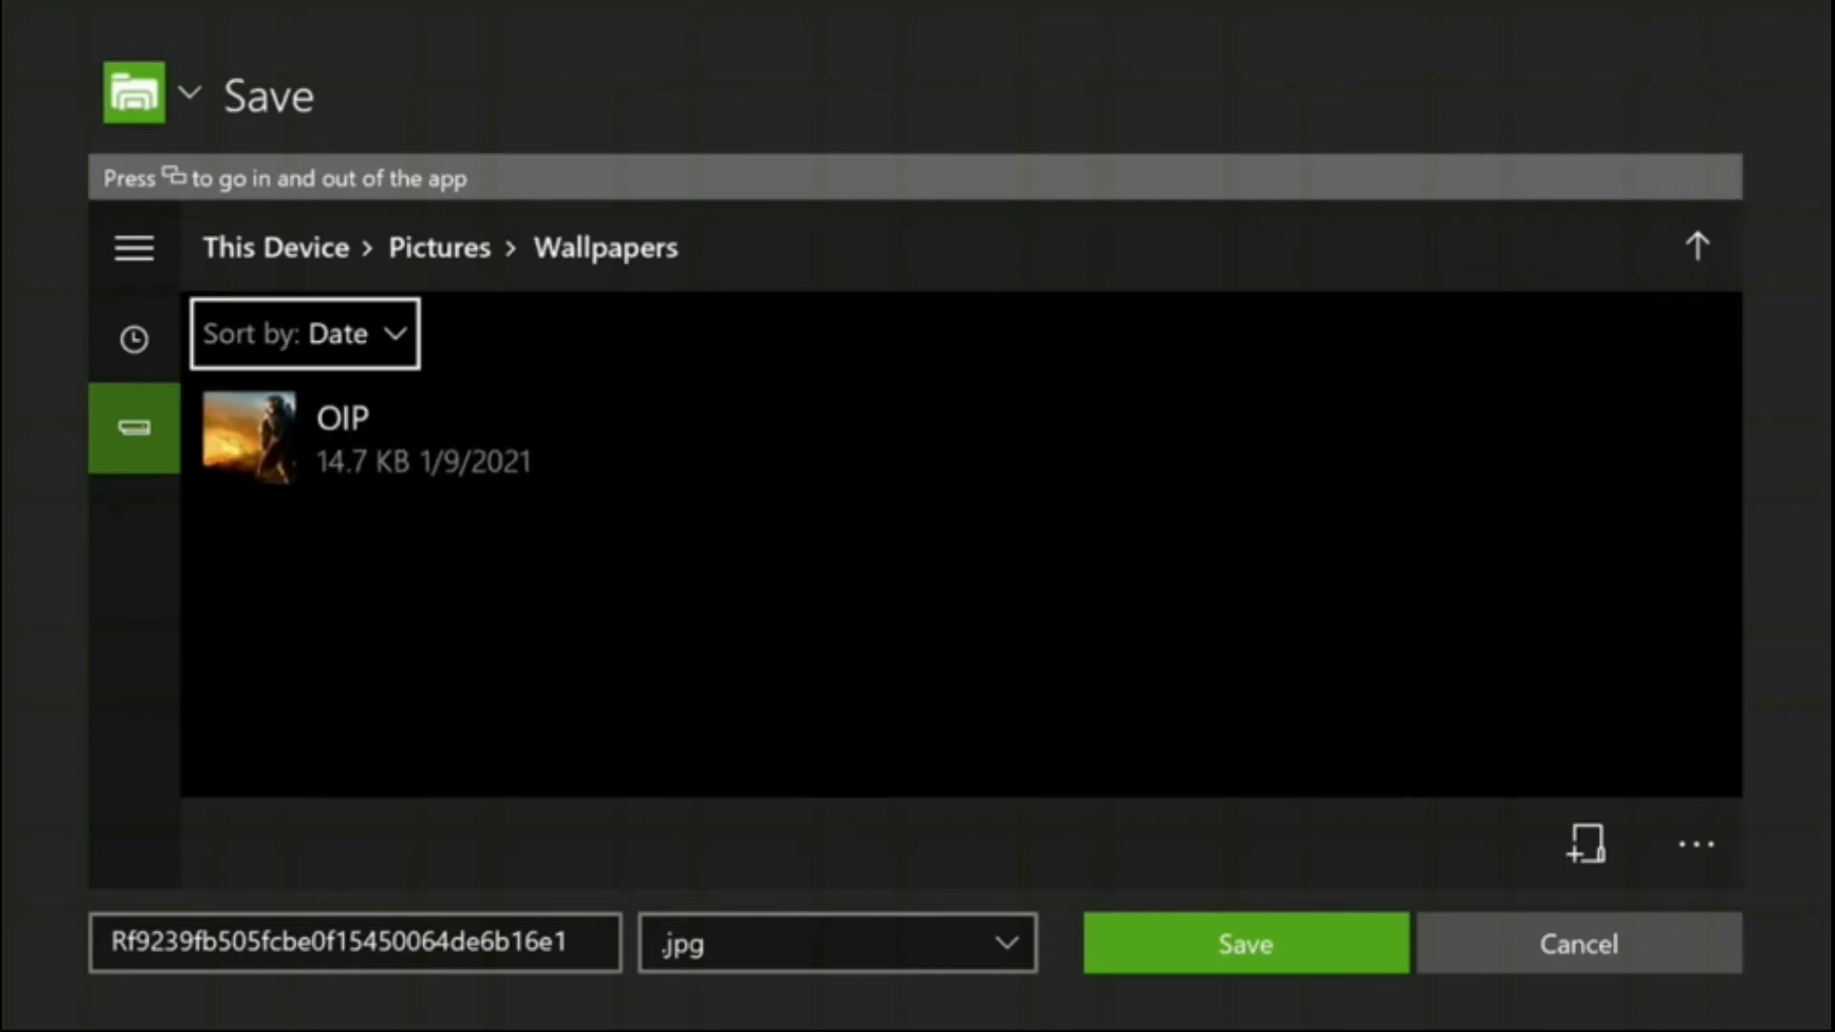
pyautogui.press('Down')
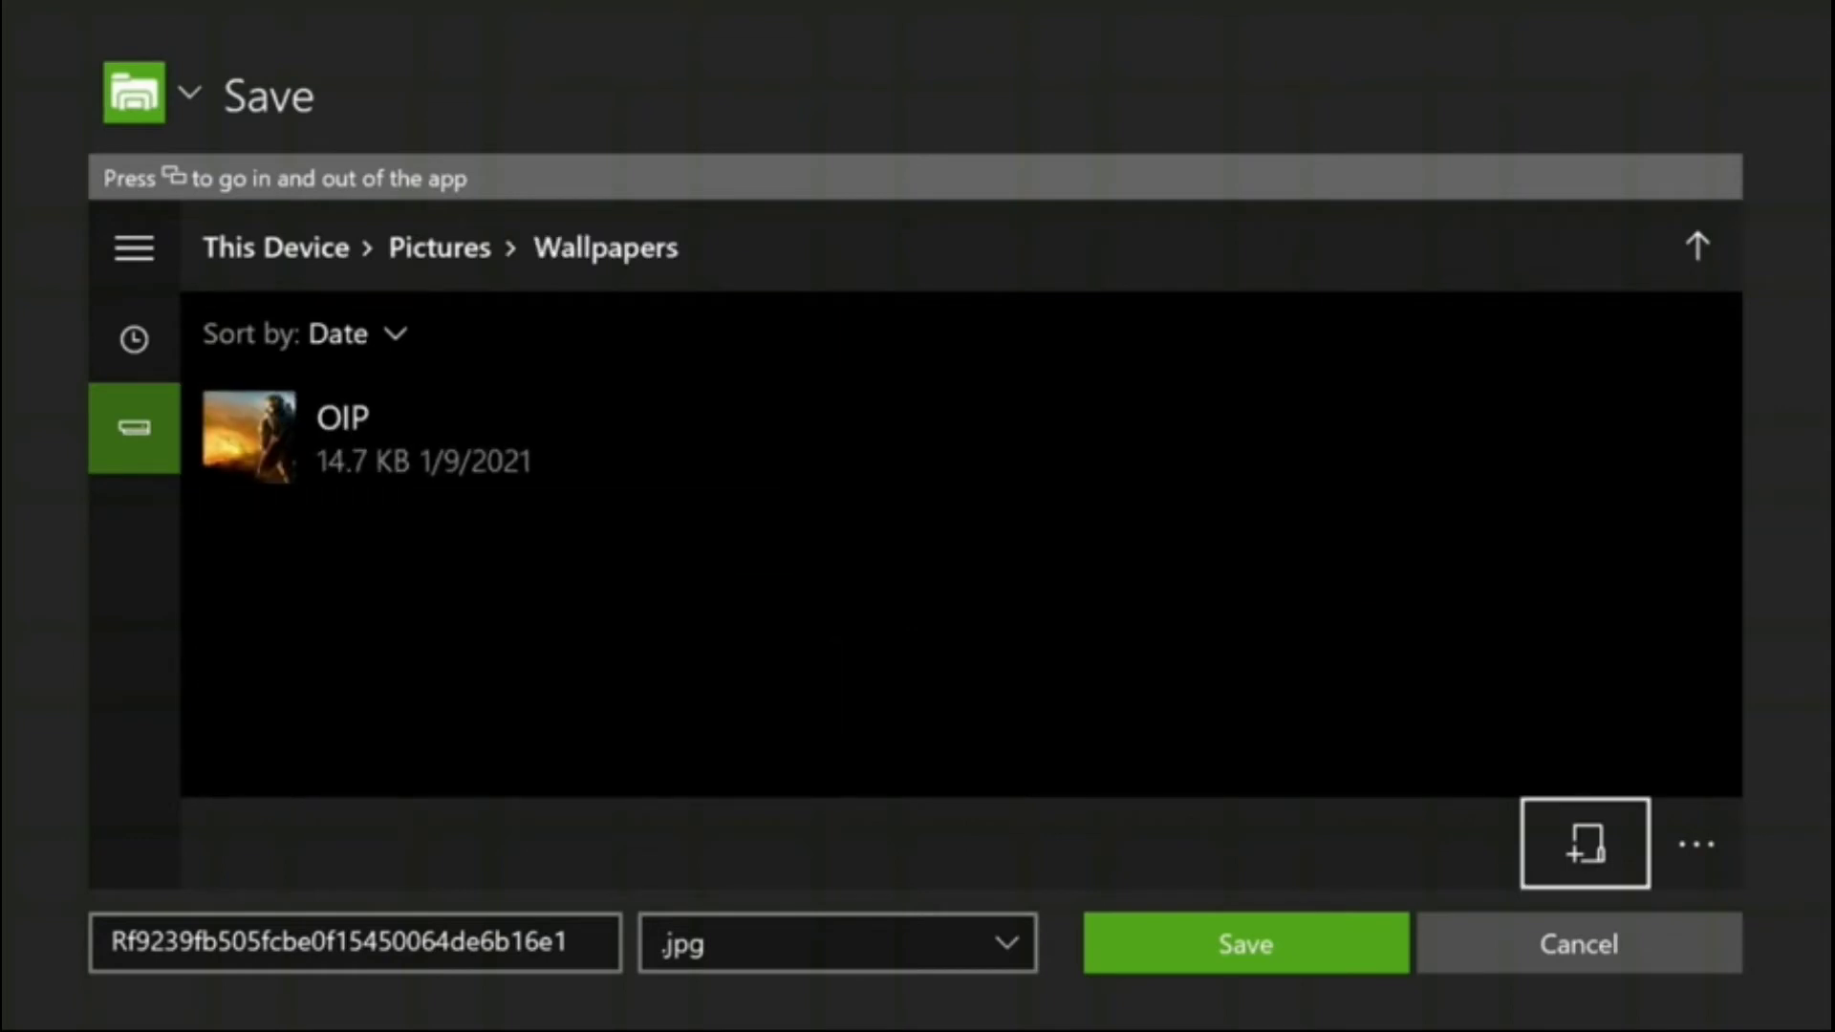
pyautogui.press('Up')
pyautogui.press('Up')
pyautogui.press('Up')
pyautogui.press('Right')
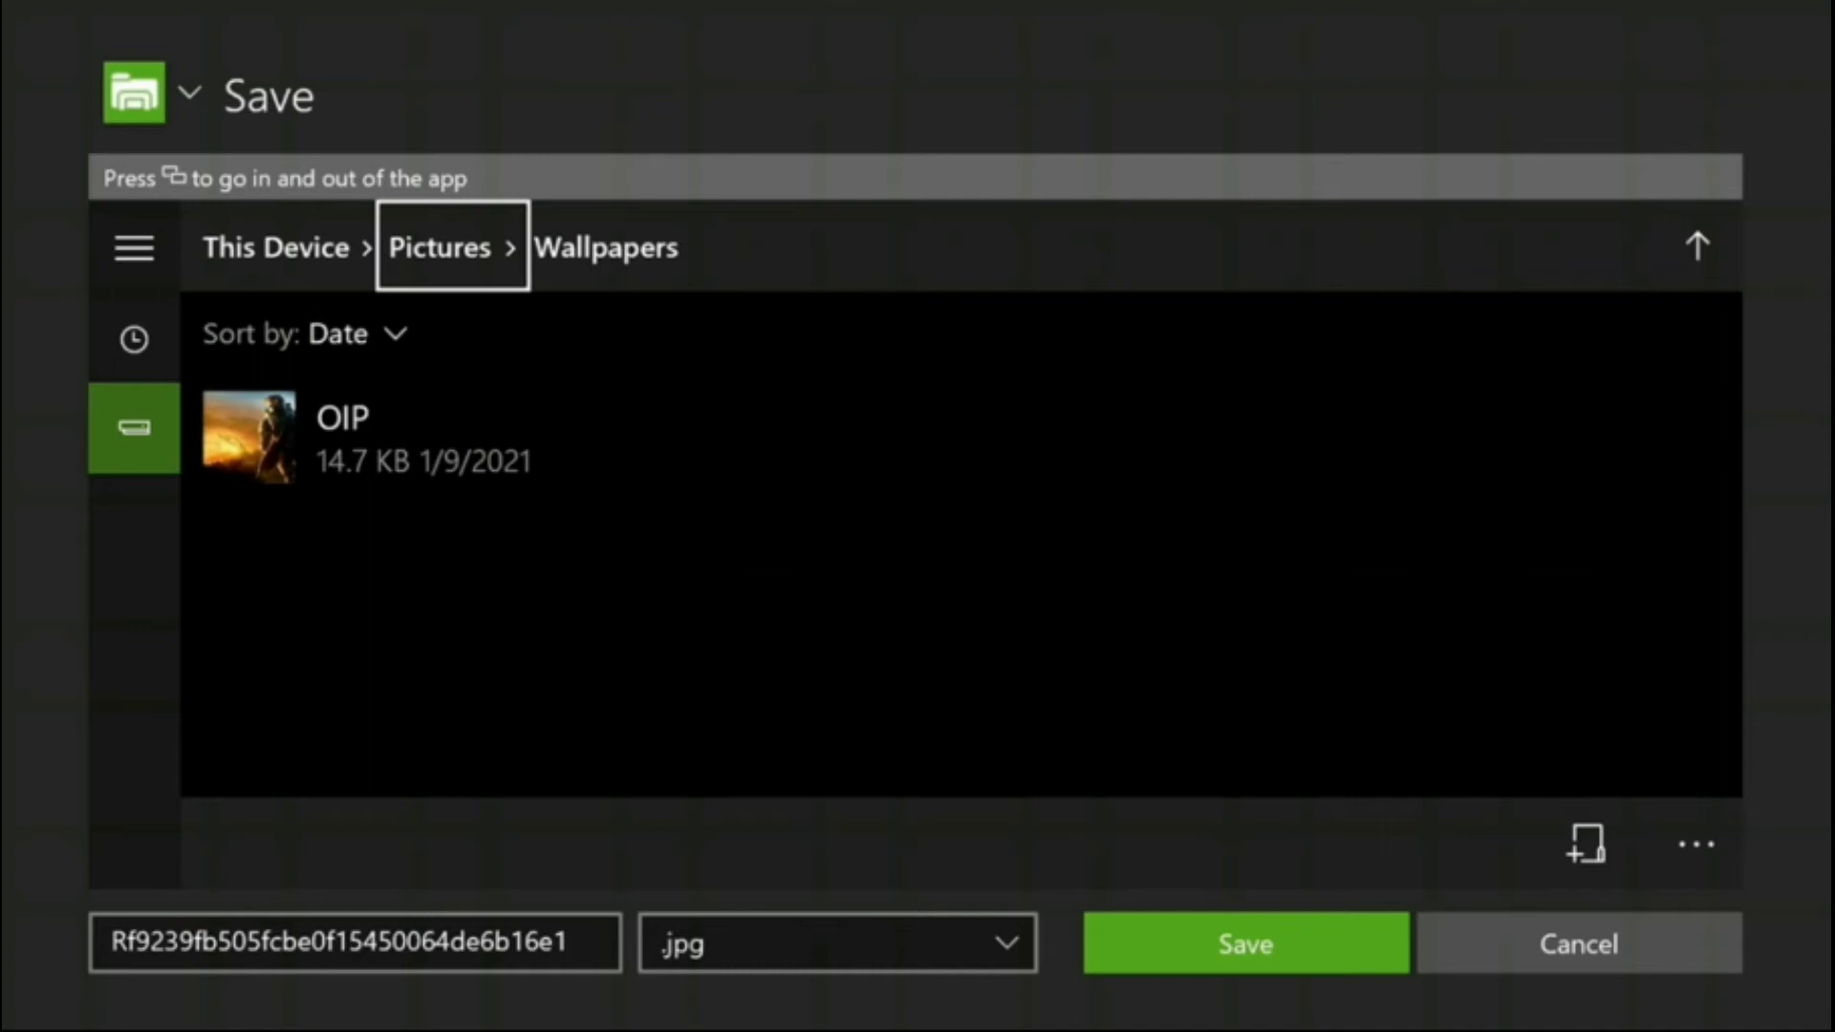
pyautogui.press('Return')
# Pick the Pictures › Wallpapers folder as the save location and save the image.
pyautogui.press('Down')
pyautogui.press('Right')
pyautogui.press('Down')
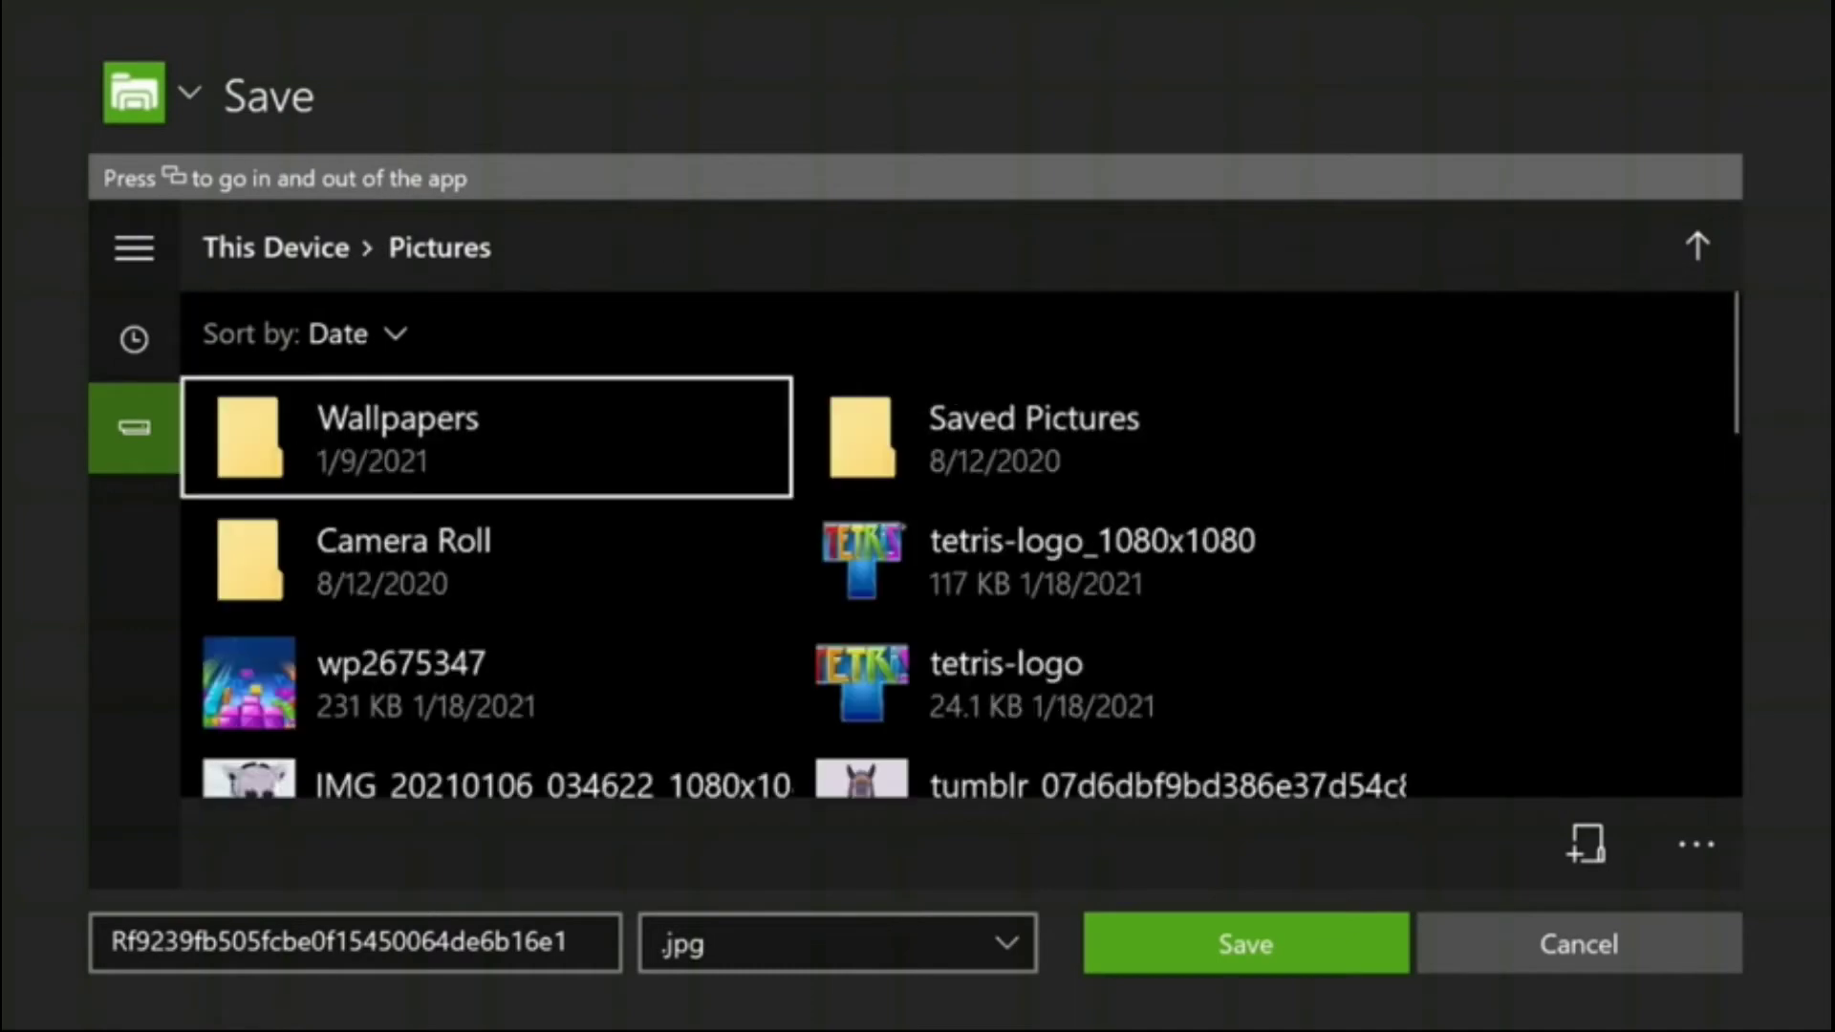
pyautogui.press('Down')
pyautogui.press('Down')
pyautogui.press('Down')
pyautogui.press('Down')
pyautogui.press('Down')
pyautogui.press('Down')
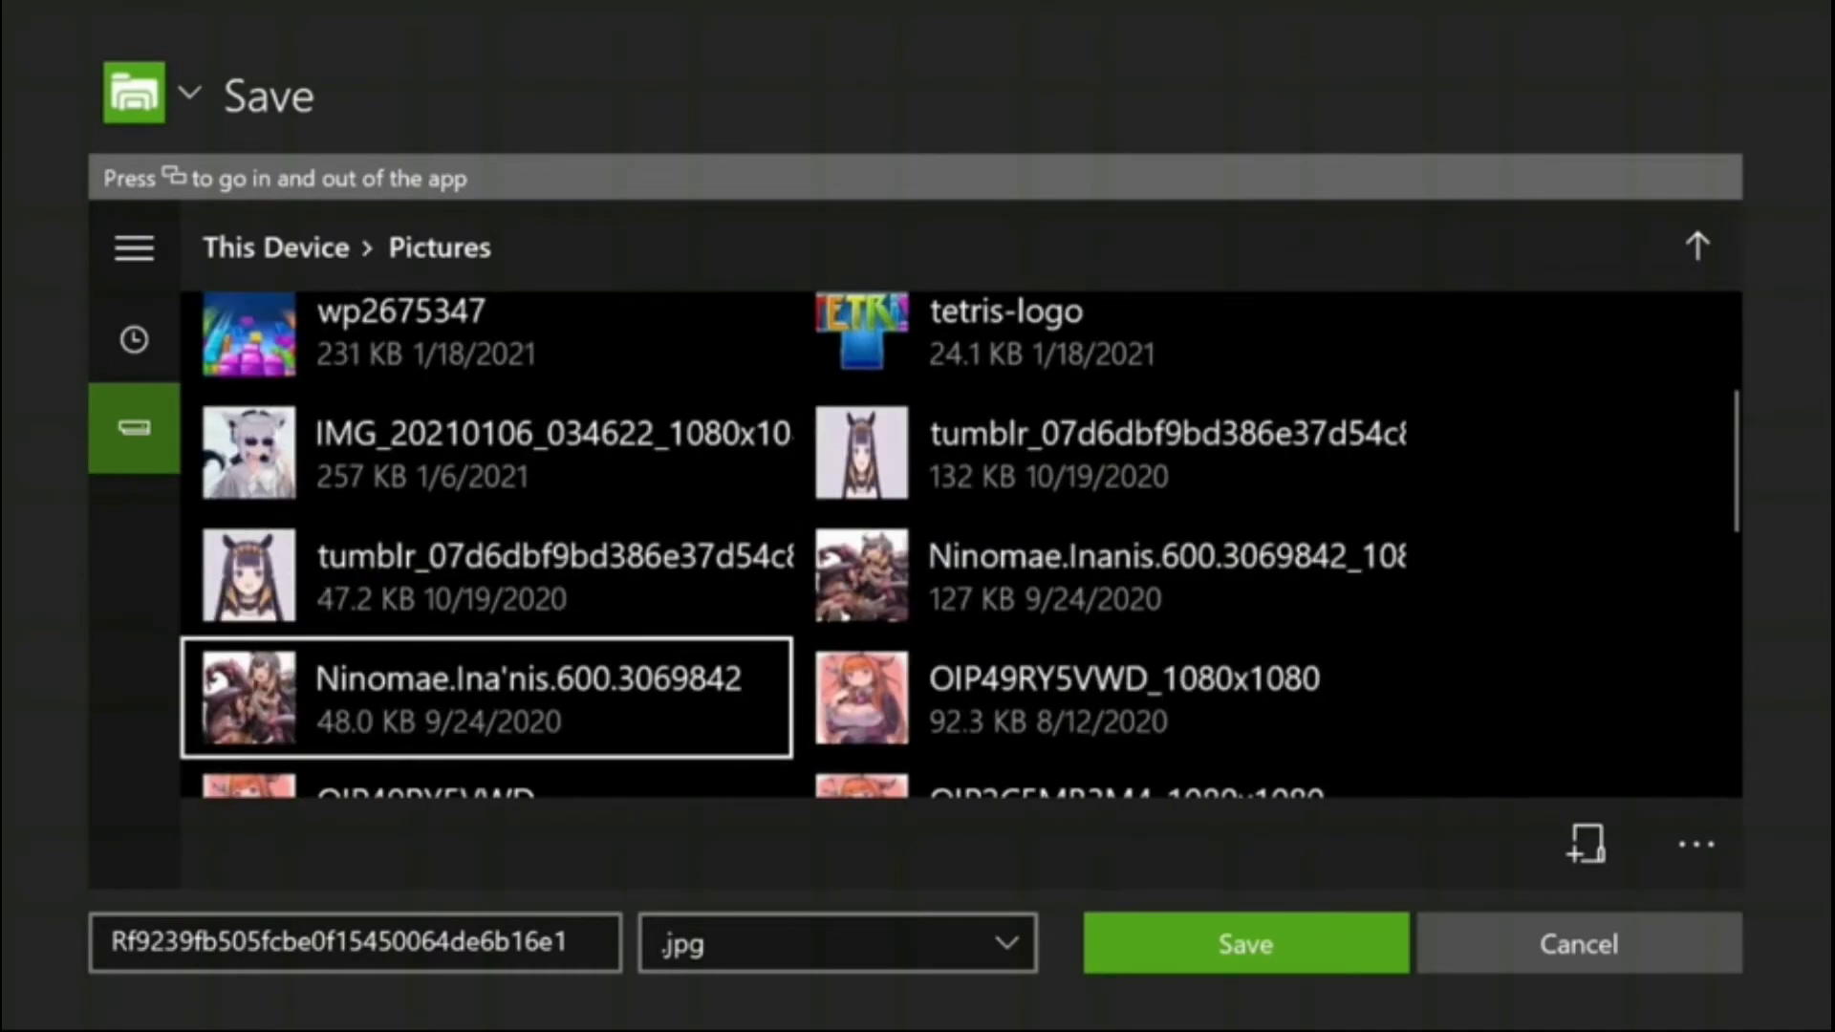
pyautogui.press('Up')
pyautogui.press('Up')
pyautogui.press('Up')
pyautogui.press('Up')
pyautogui.press('Up')
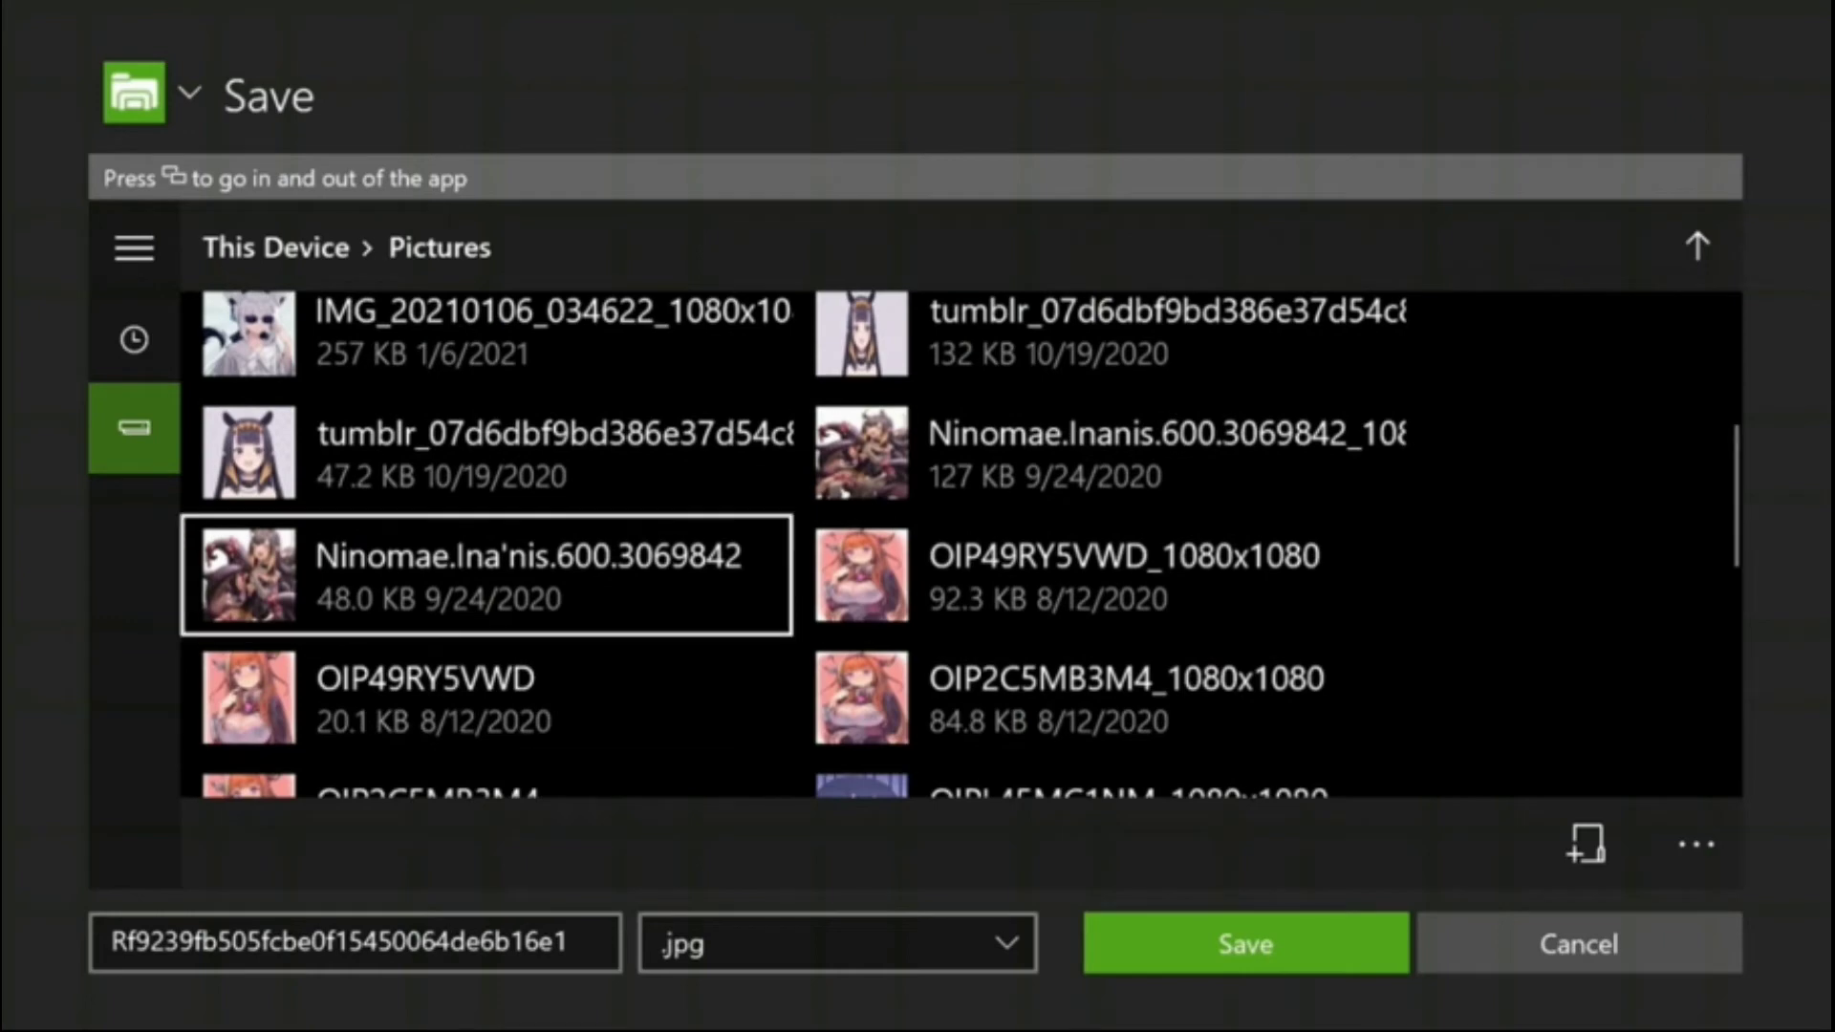
pyautogui.press('Up')
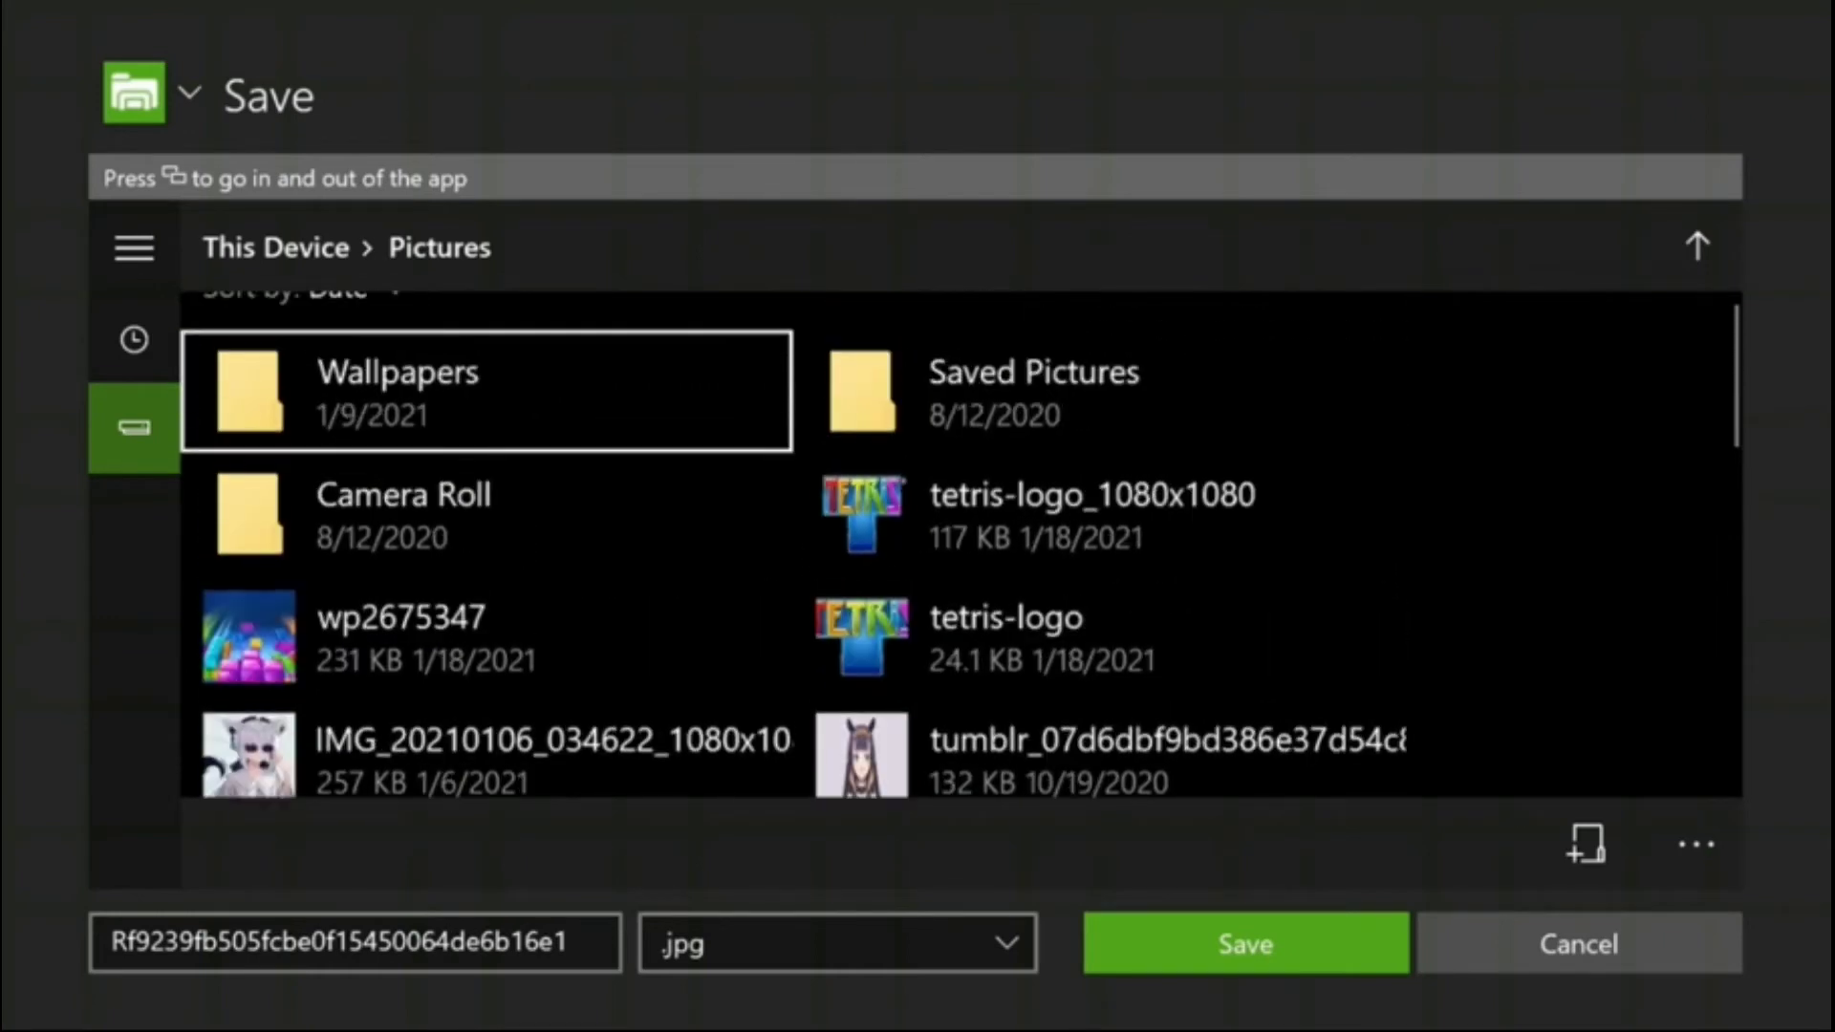
pyautogui.press('Return')
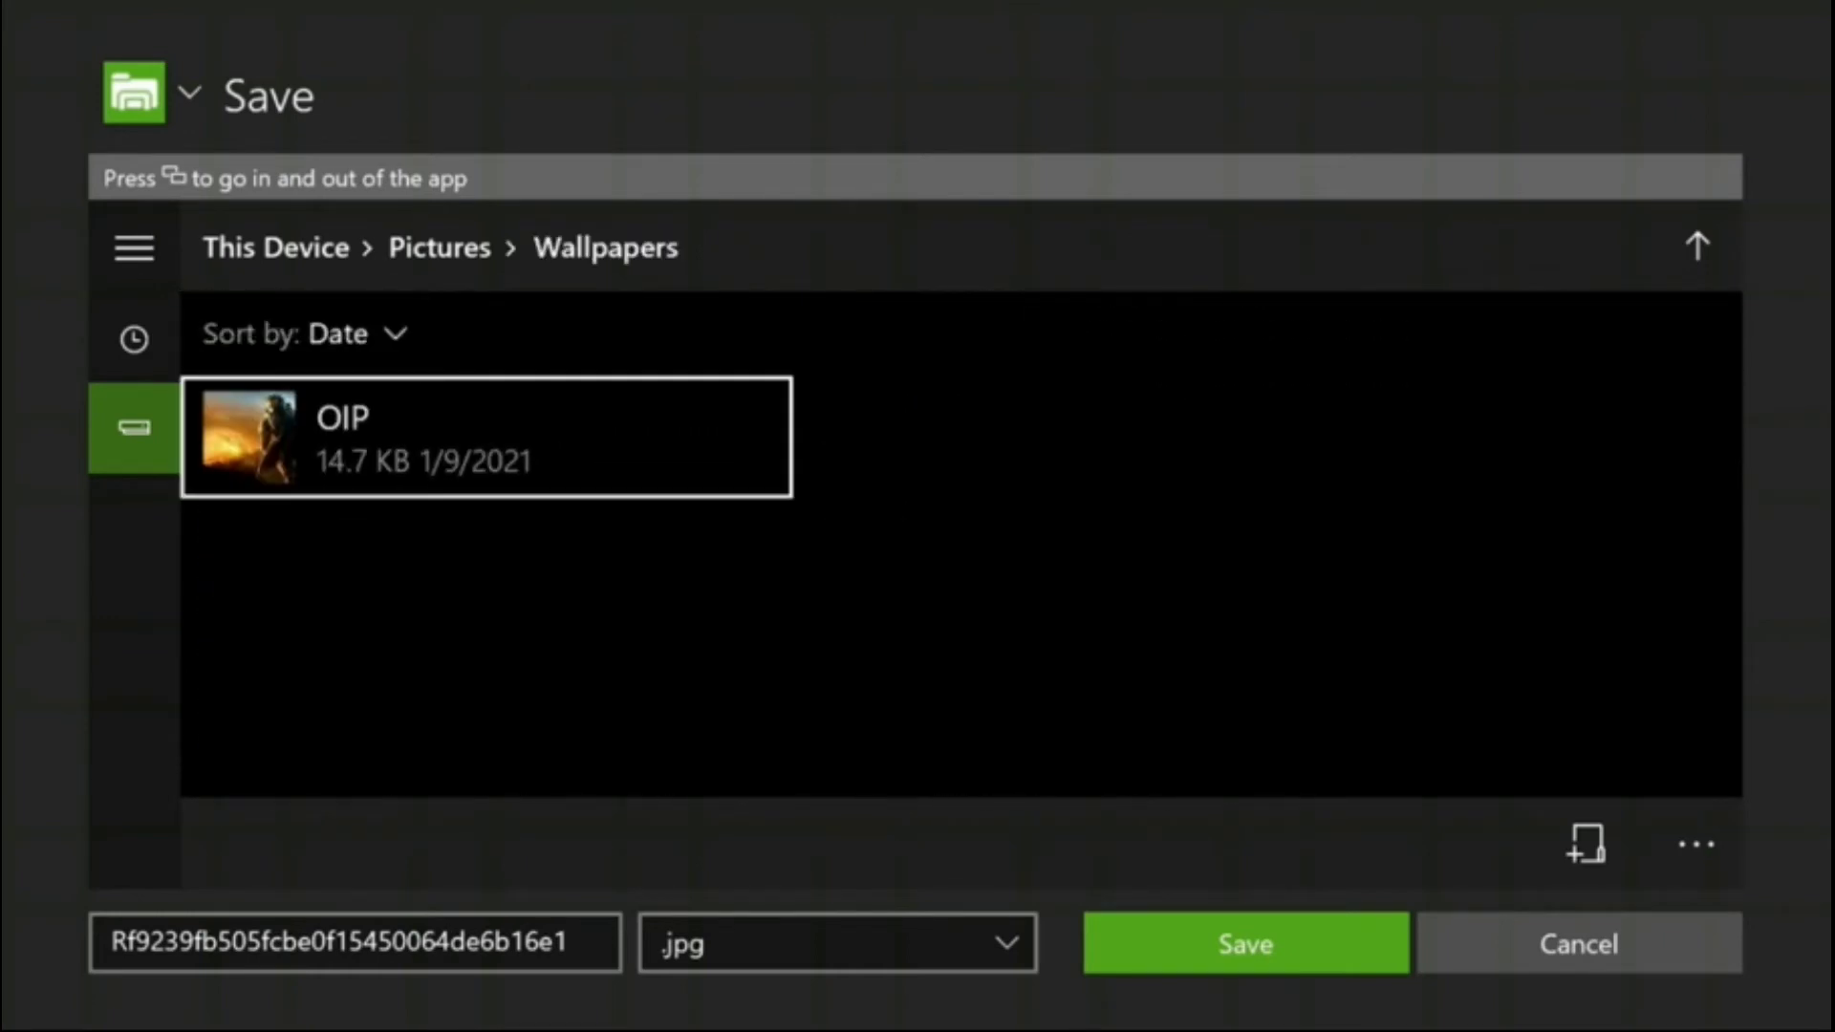
pyautogui.press('Down')
pyautogui.press('Down')
pyautogui.press('Left')
# Confirm saving the picture, then quit Microsoft Edge from the guide.
pyautogui.press('Return')
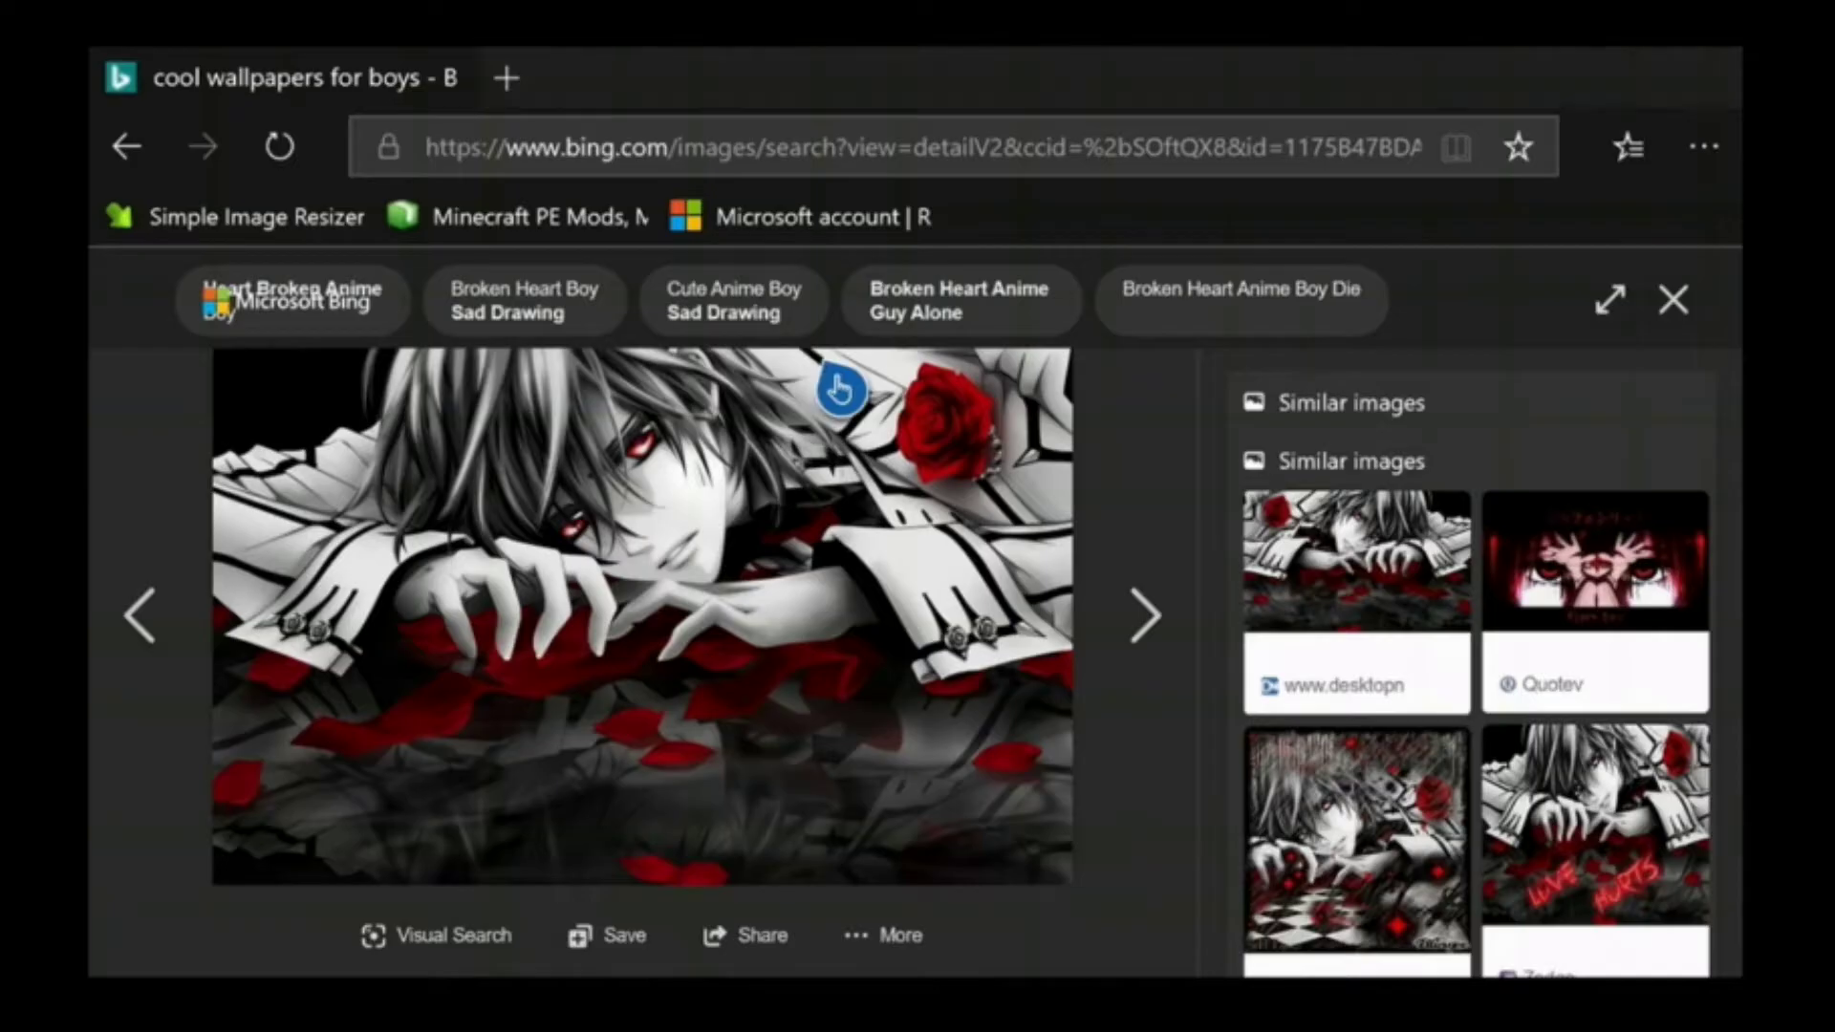
pyautogui.press('super')
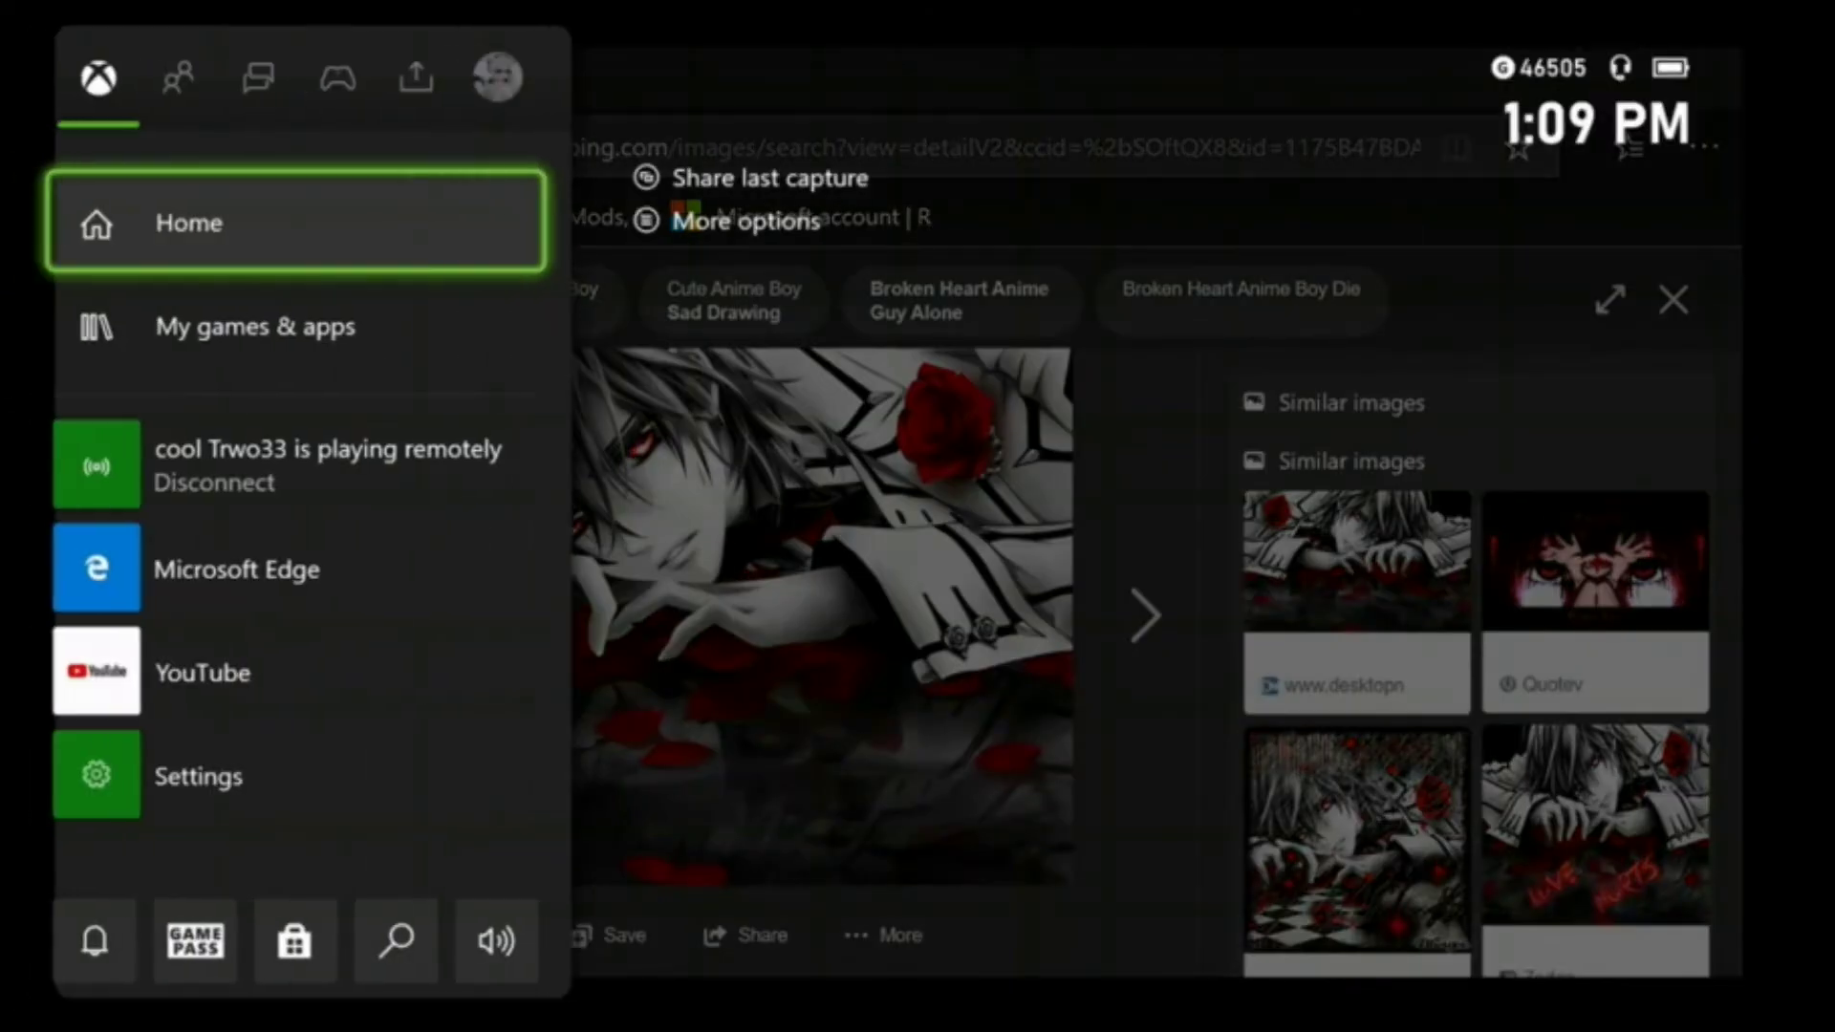
pyautogui.press('Down')
pyautogui.press('Down')
pyautogui.press('Down')
pyautogui.press('Menu')
pyautogui.press('Down')
pyautogui.press('Return')
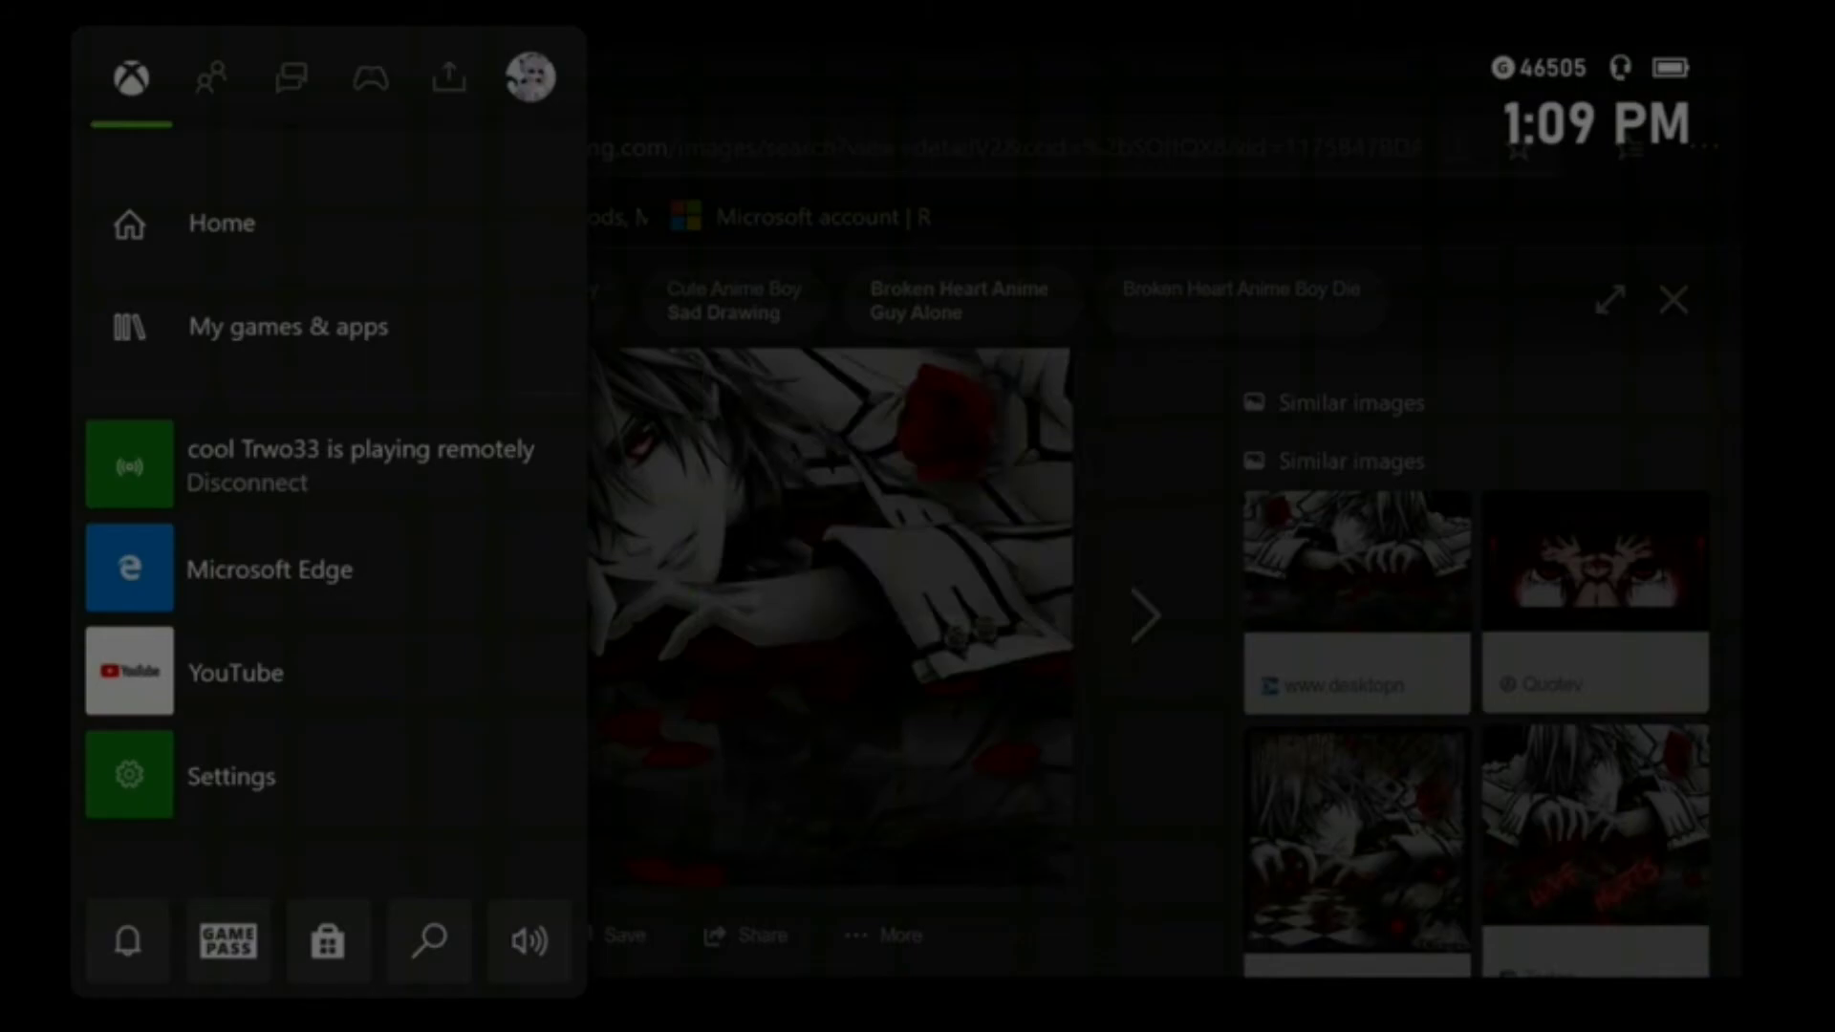
pyautogui.press('Down')
# Look at the YouTube options, then close the guide back to Home.
pyautogui.press('Menu')
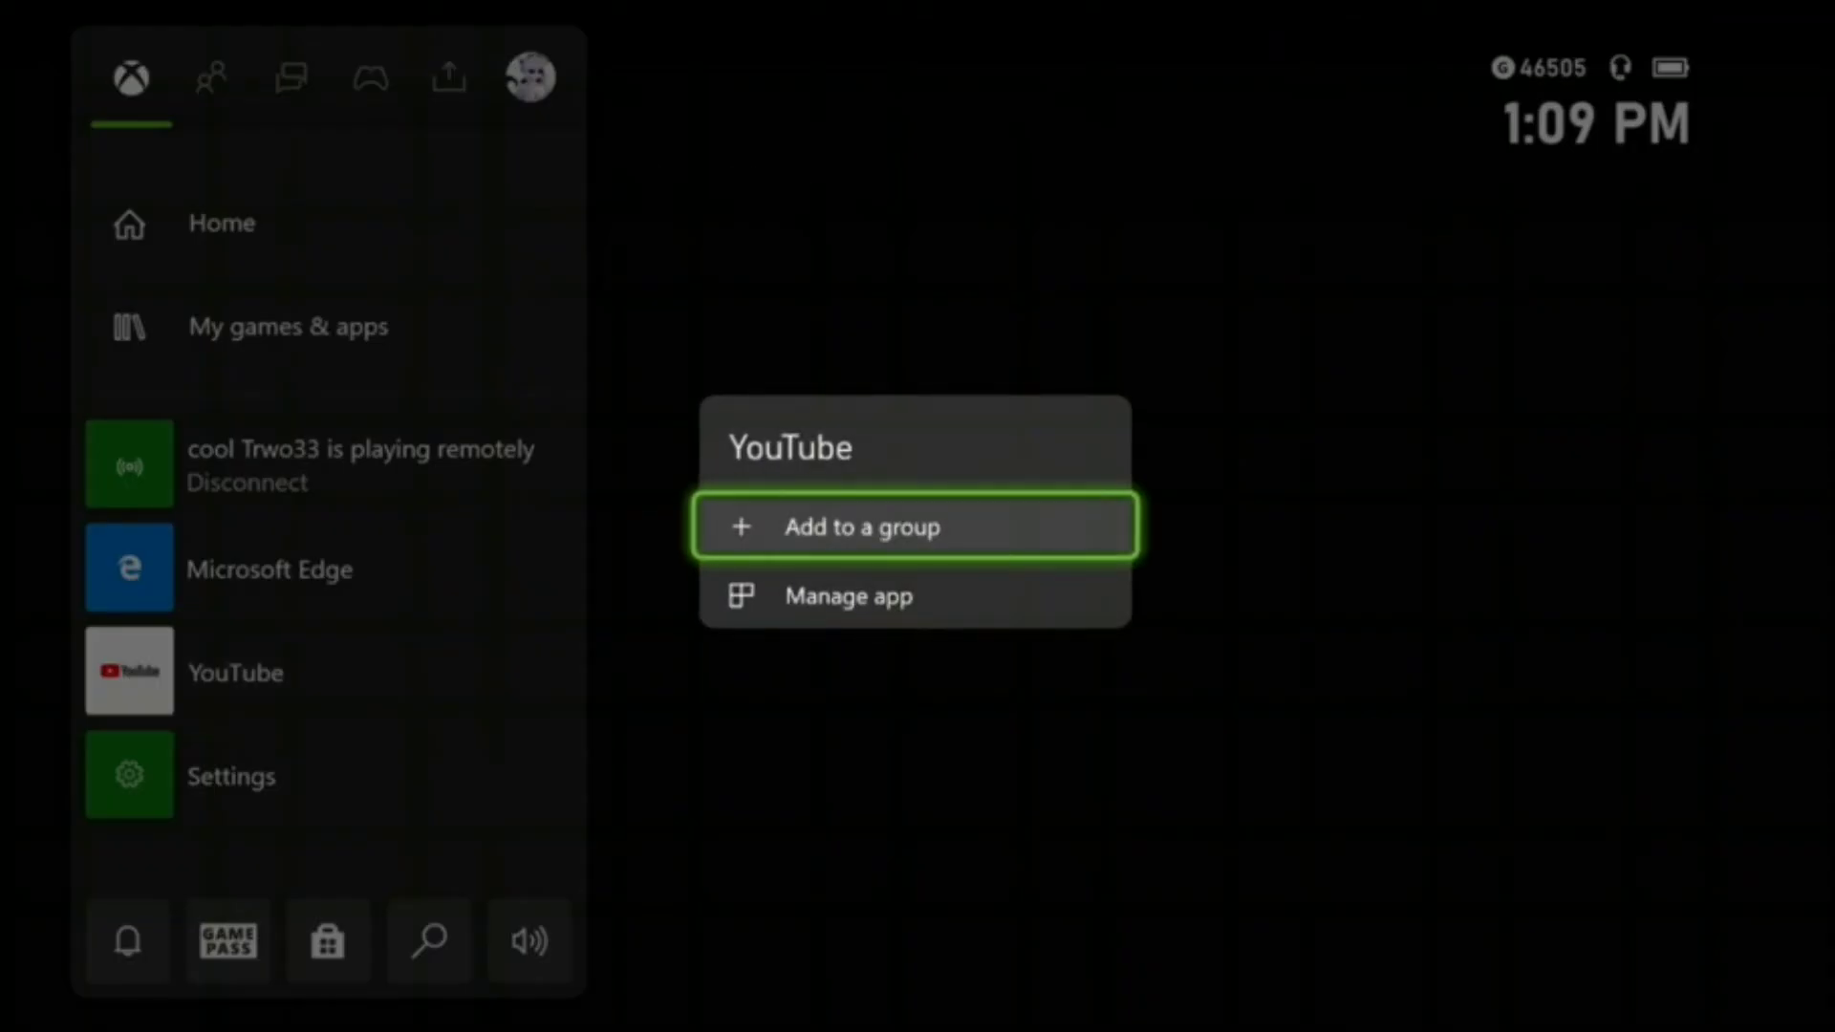
pyautogui.press('Escape')
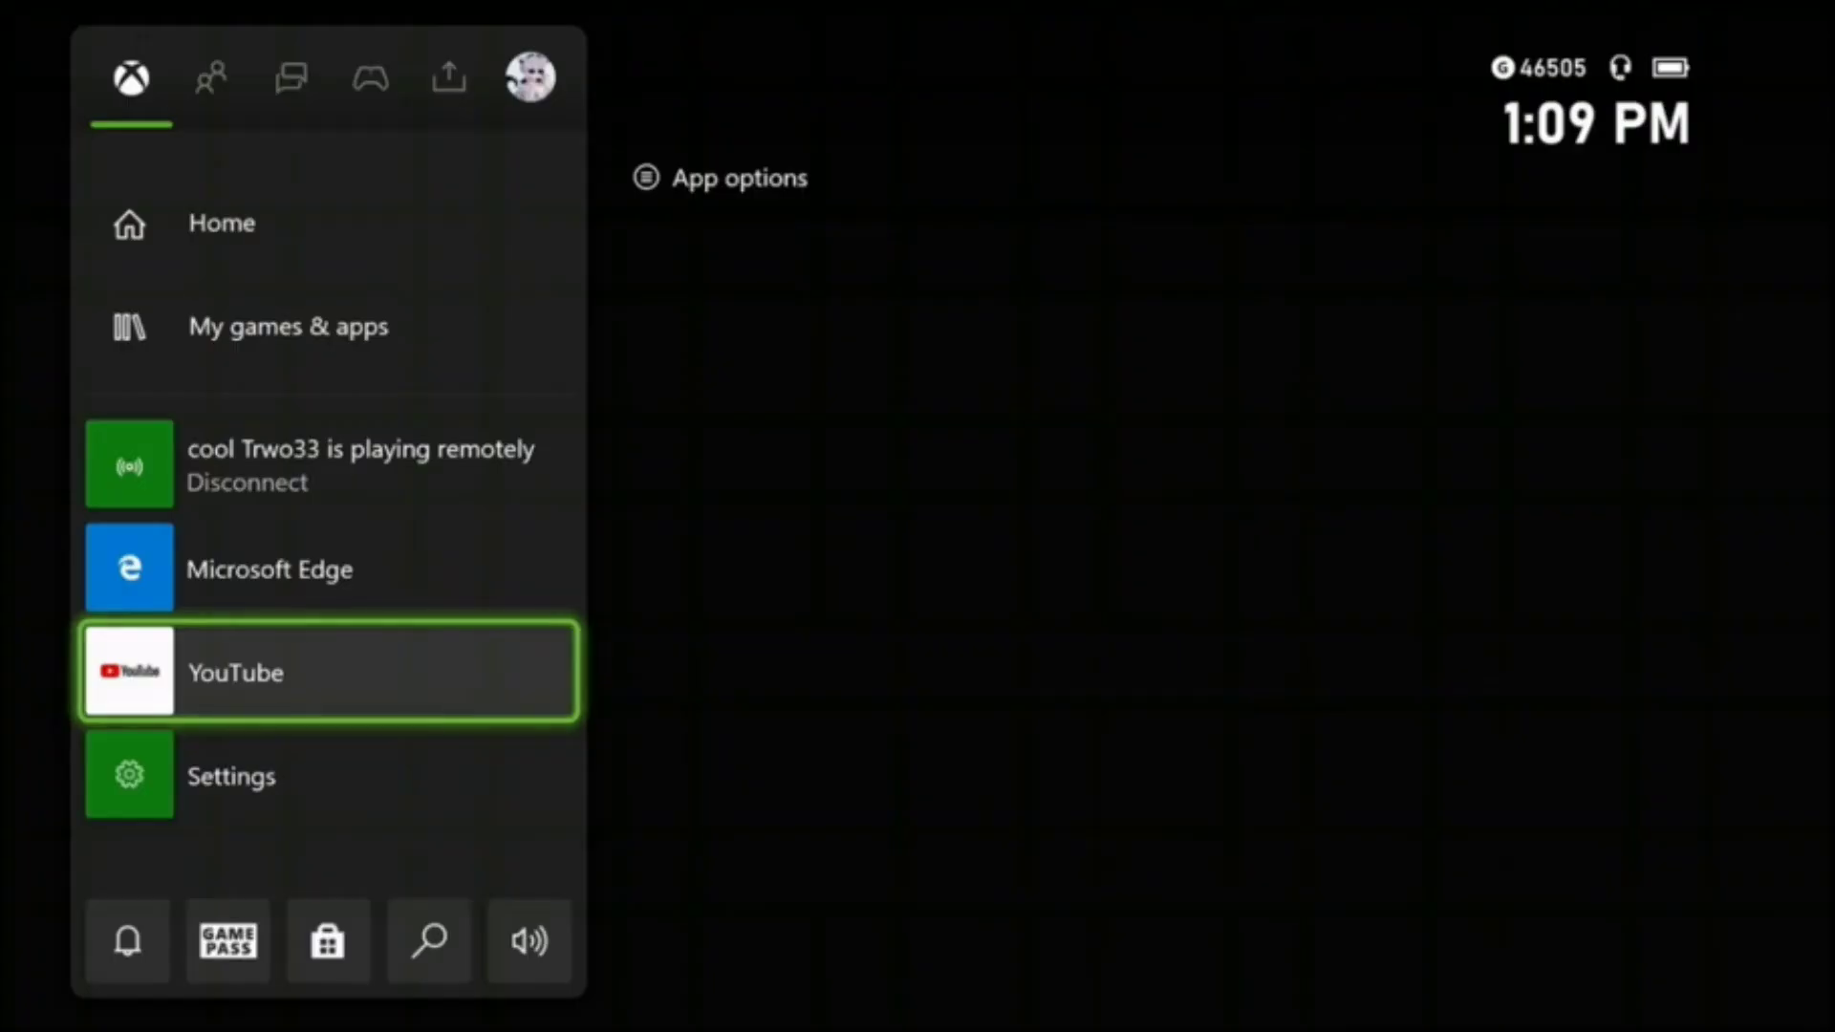
pyautogui.press('Escape')
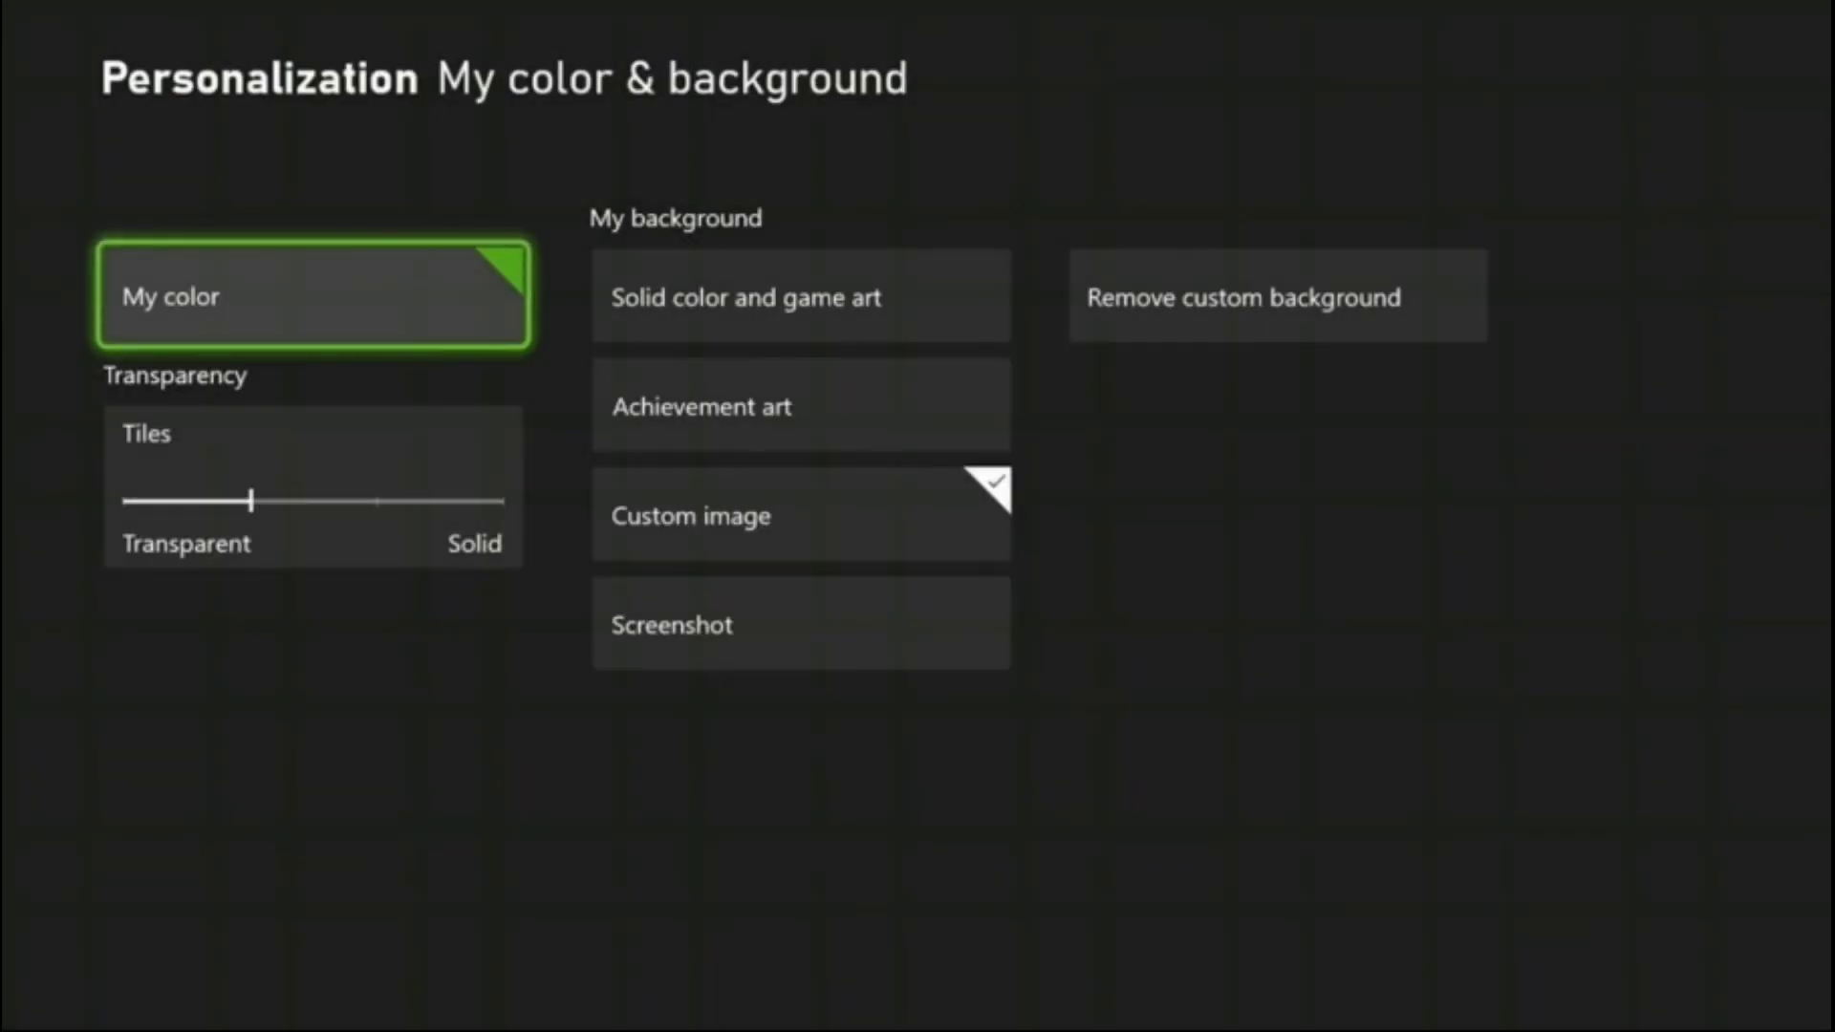
# Choose Custom image and set the first recent file, the red-and-grey anime picture, as background.
pyautogui.press('Right')
pyautogui.press('Down')
pyautogui.press('Down')
pyautogui.press('Return')
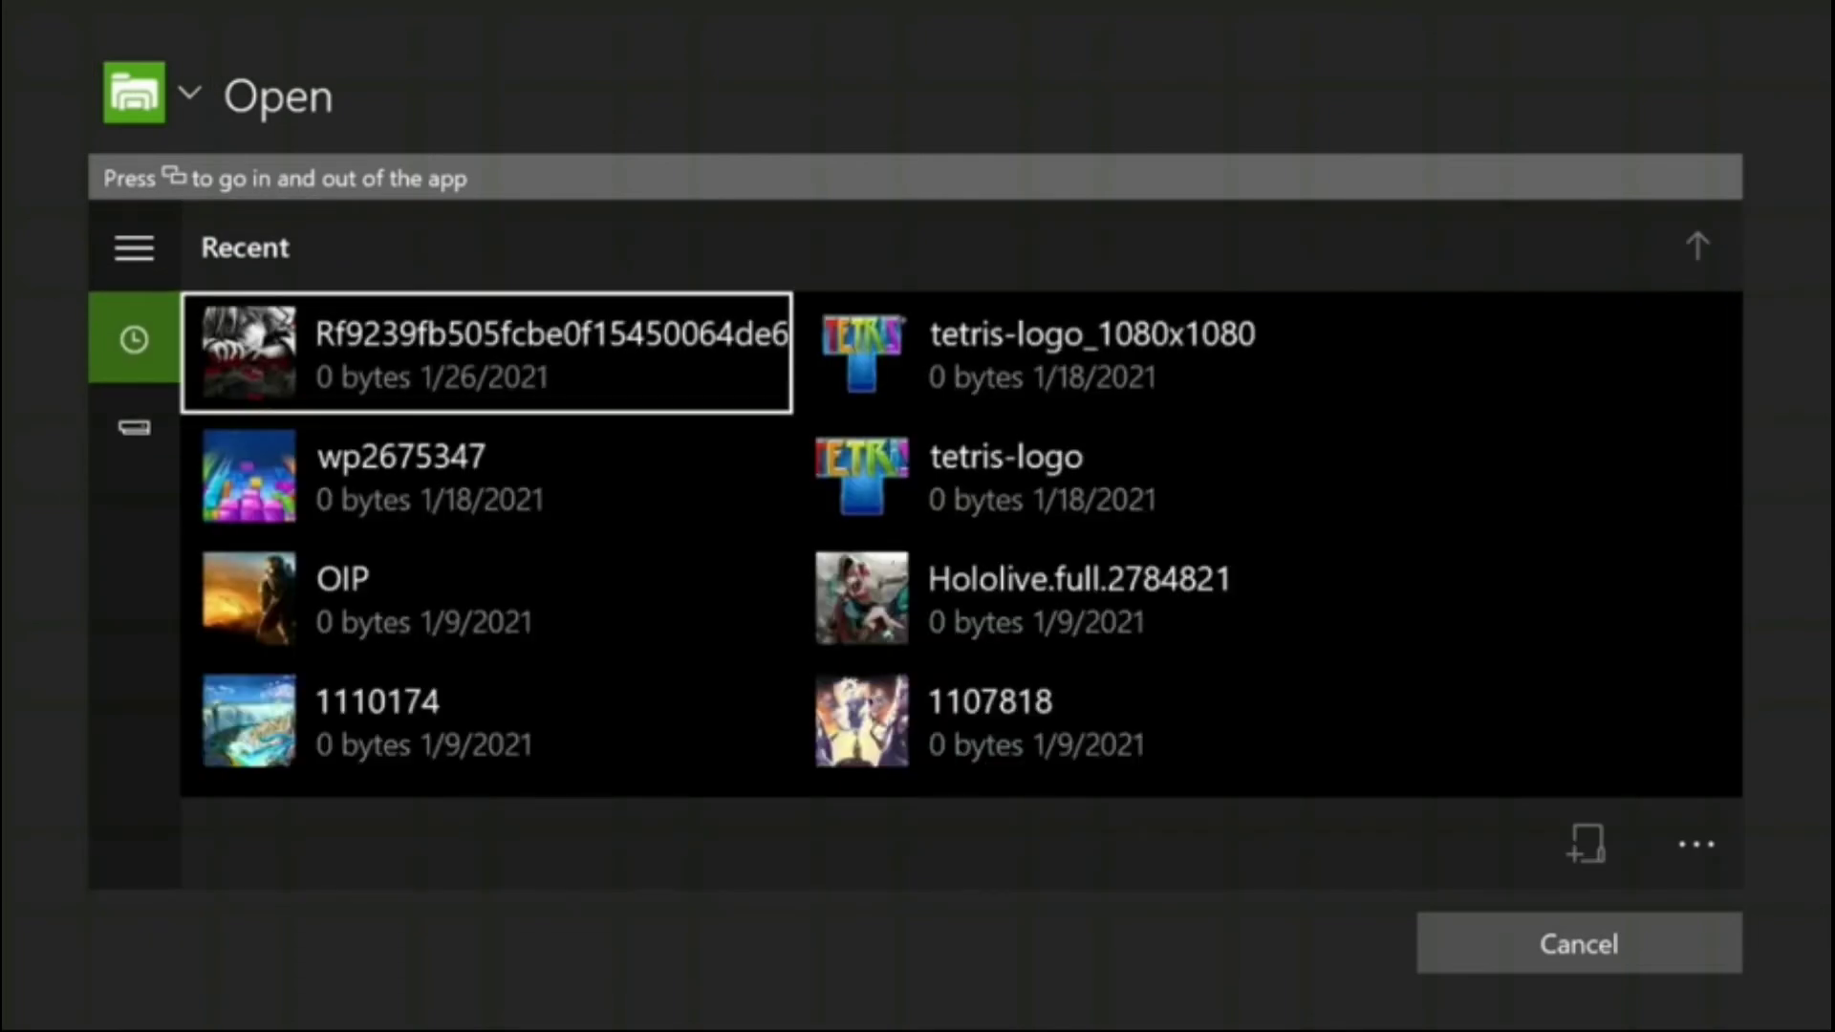
pyautogui.press('Return')
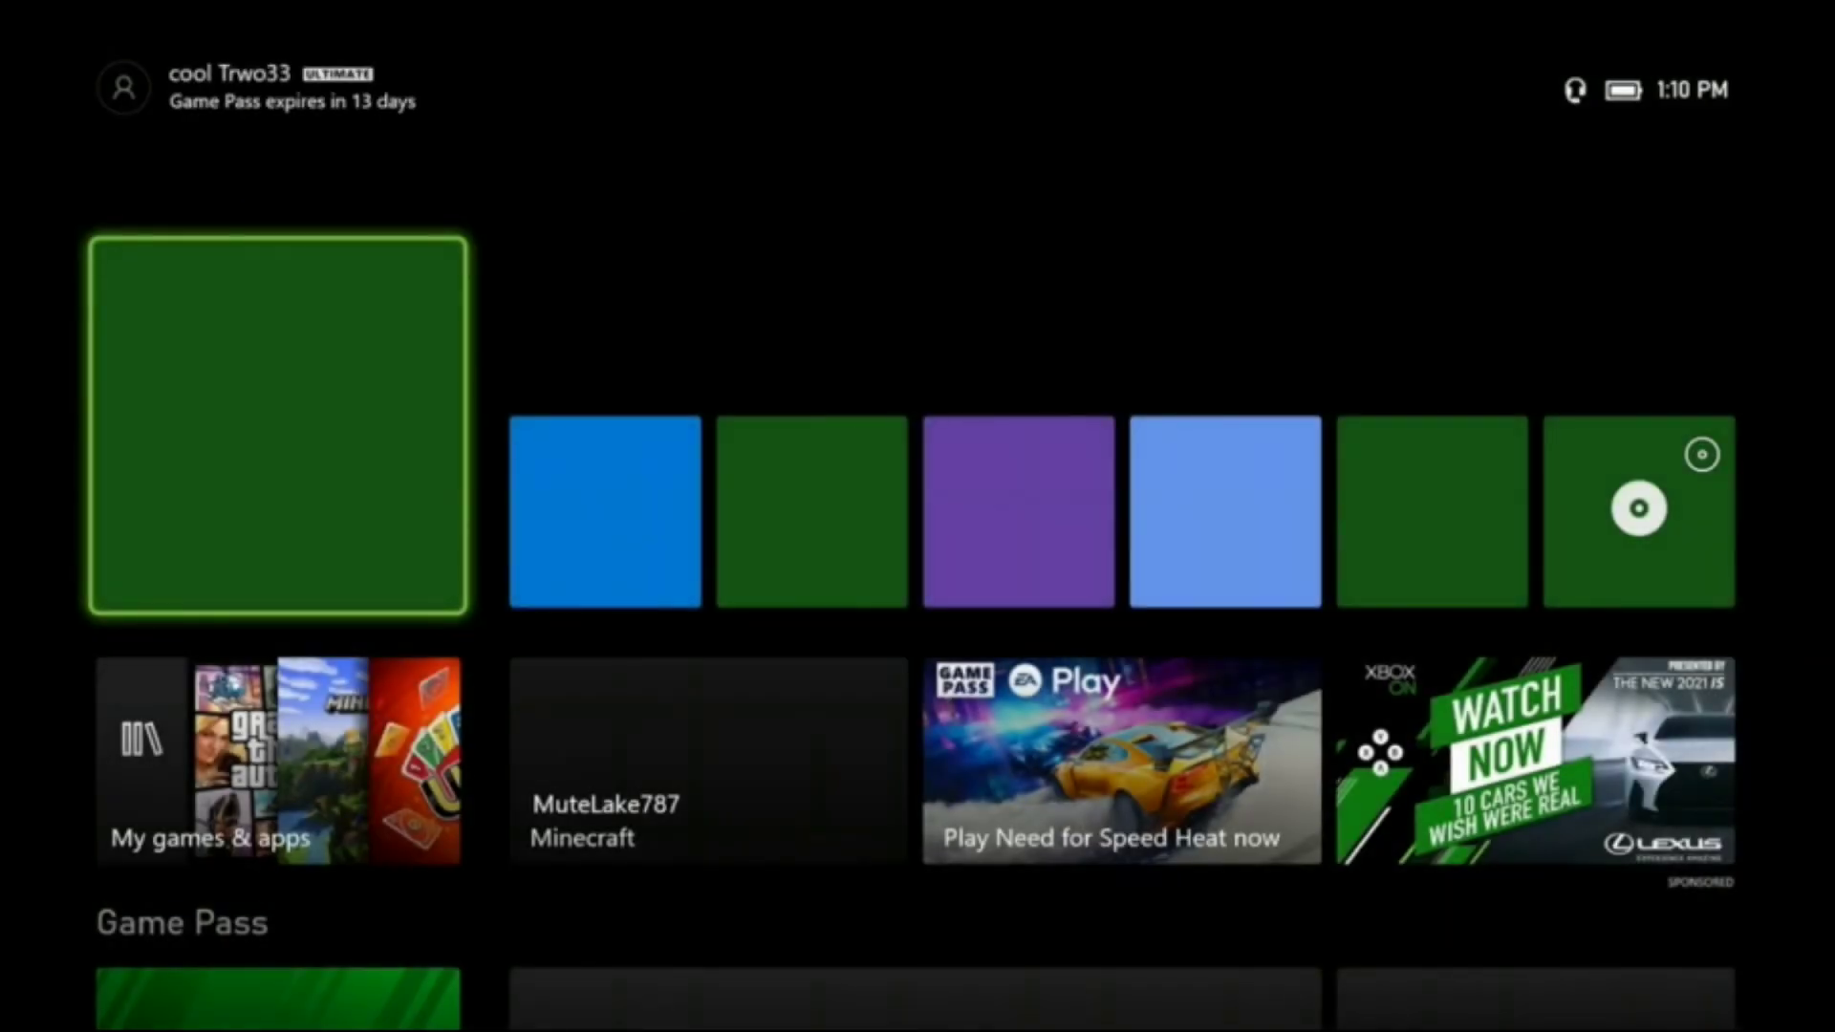
# Quit the Settings app through its tile's options on the home screen.
pyautogui.press('Down')
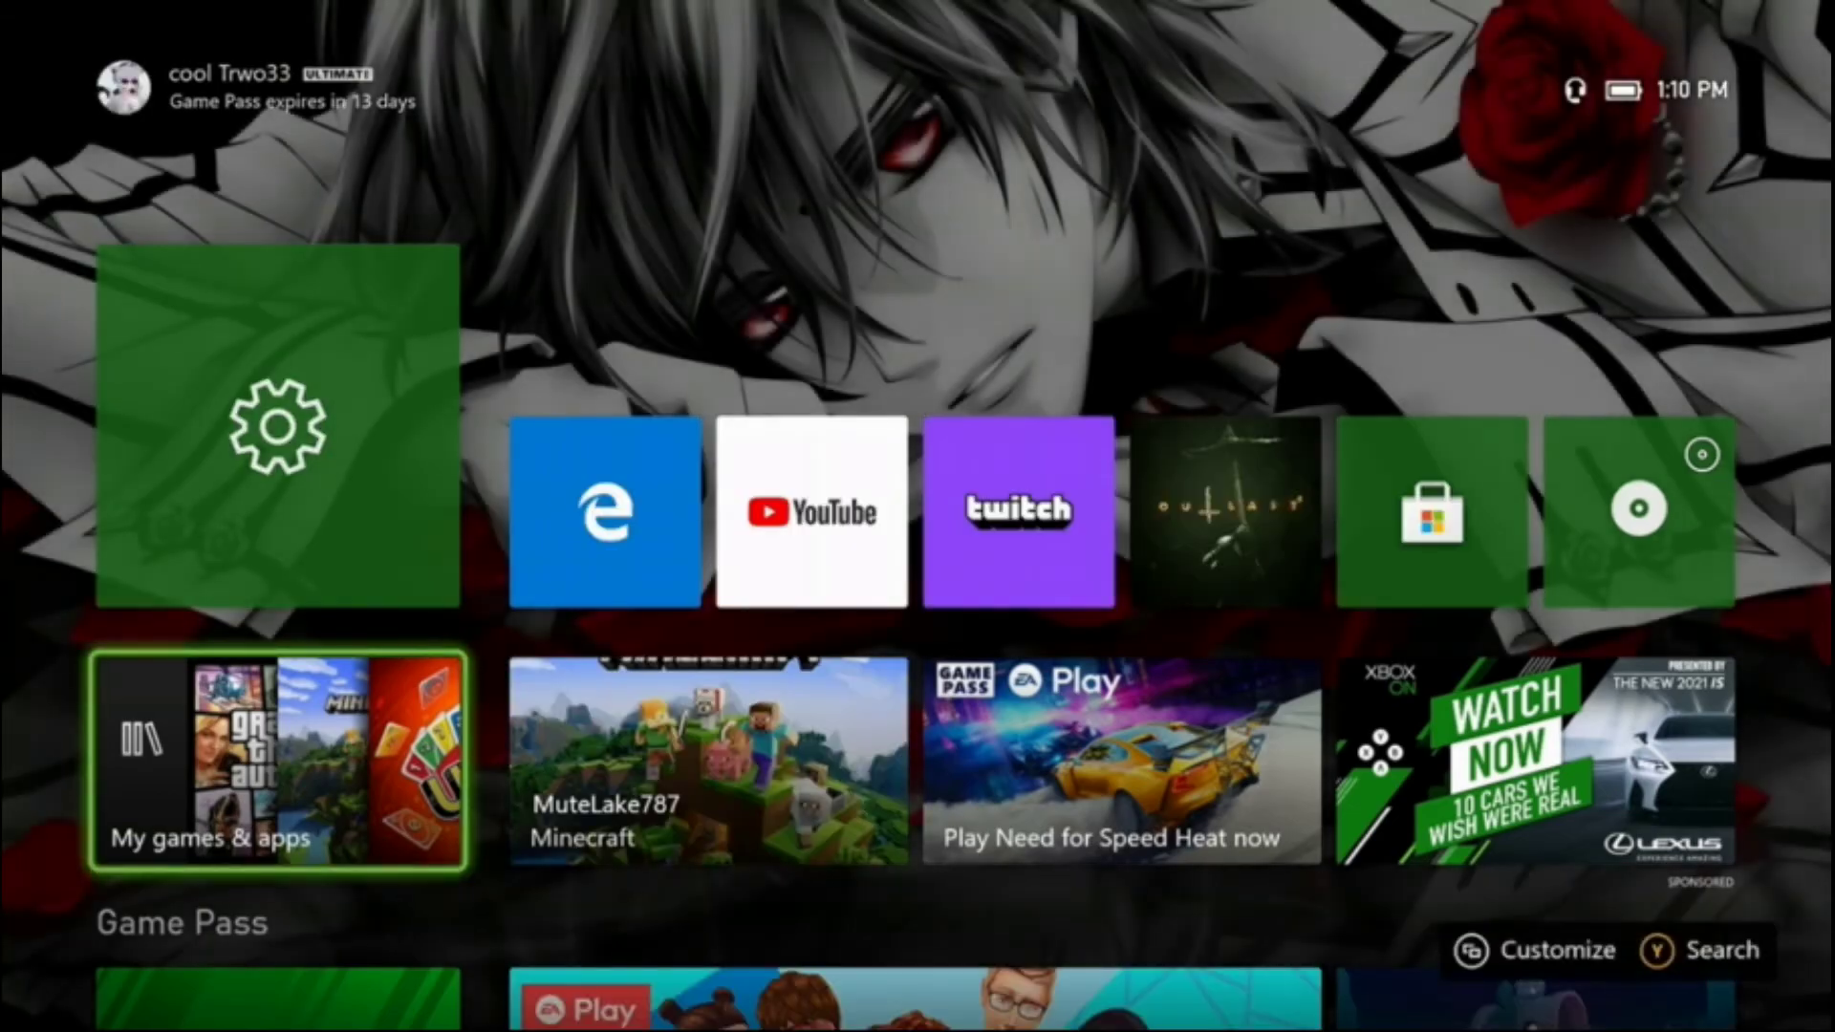
pyautogui.press('Down')
pyautogui.press('Up')
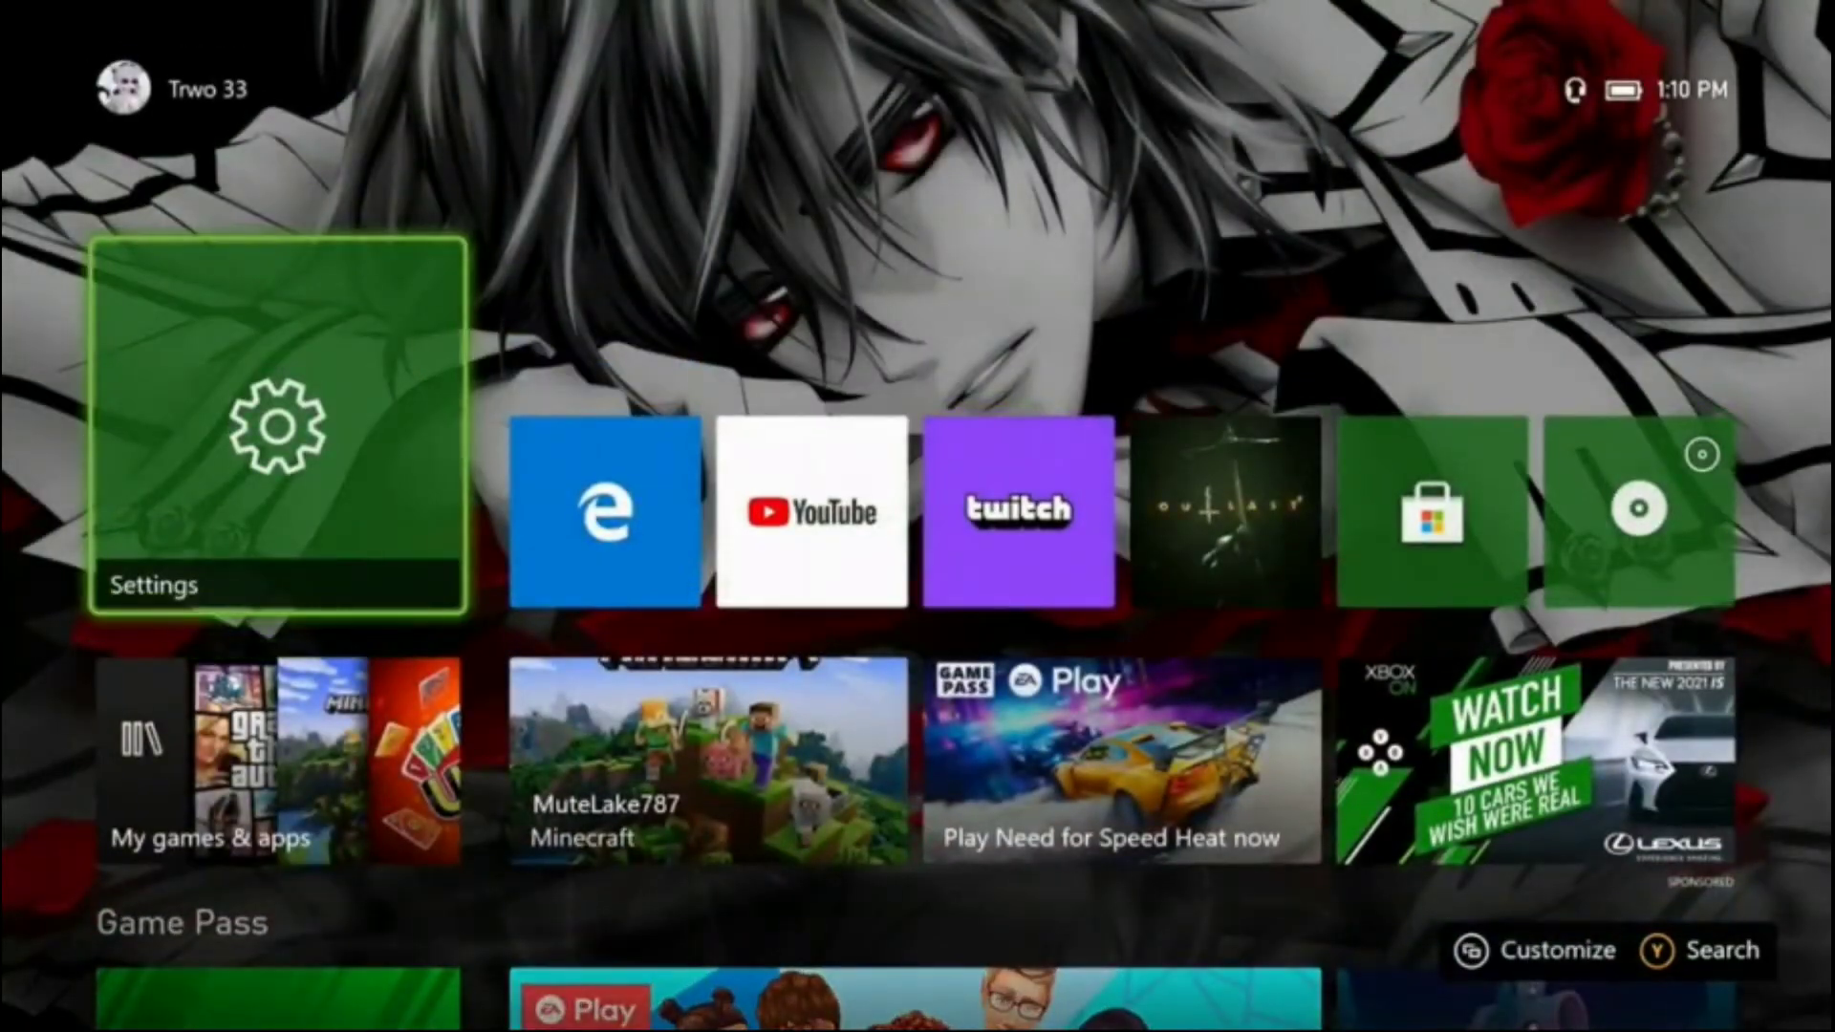
pyautogui.press('Menu')
pyautogui.press('Down')
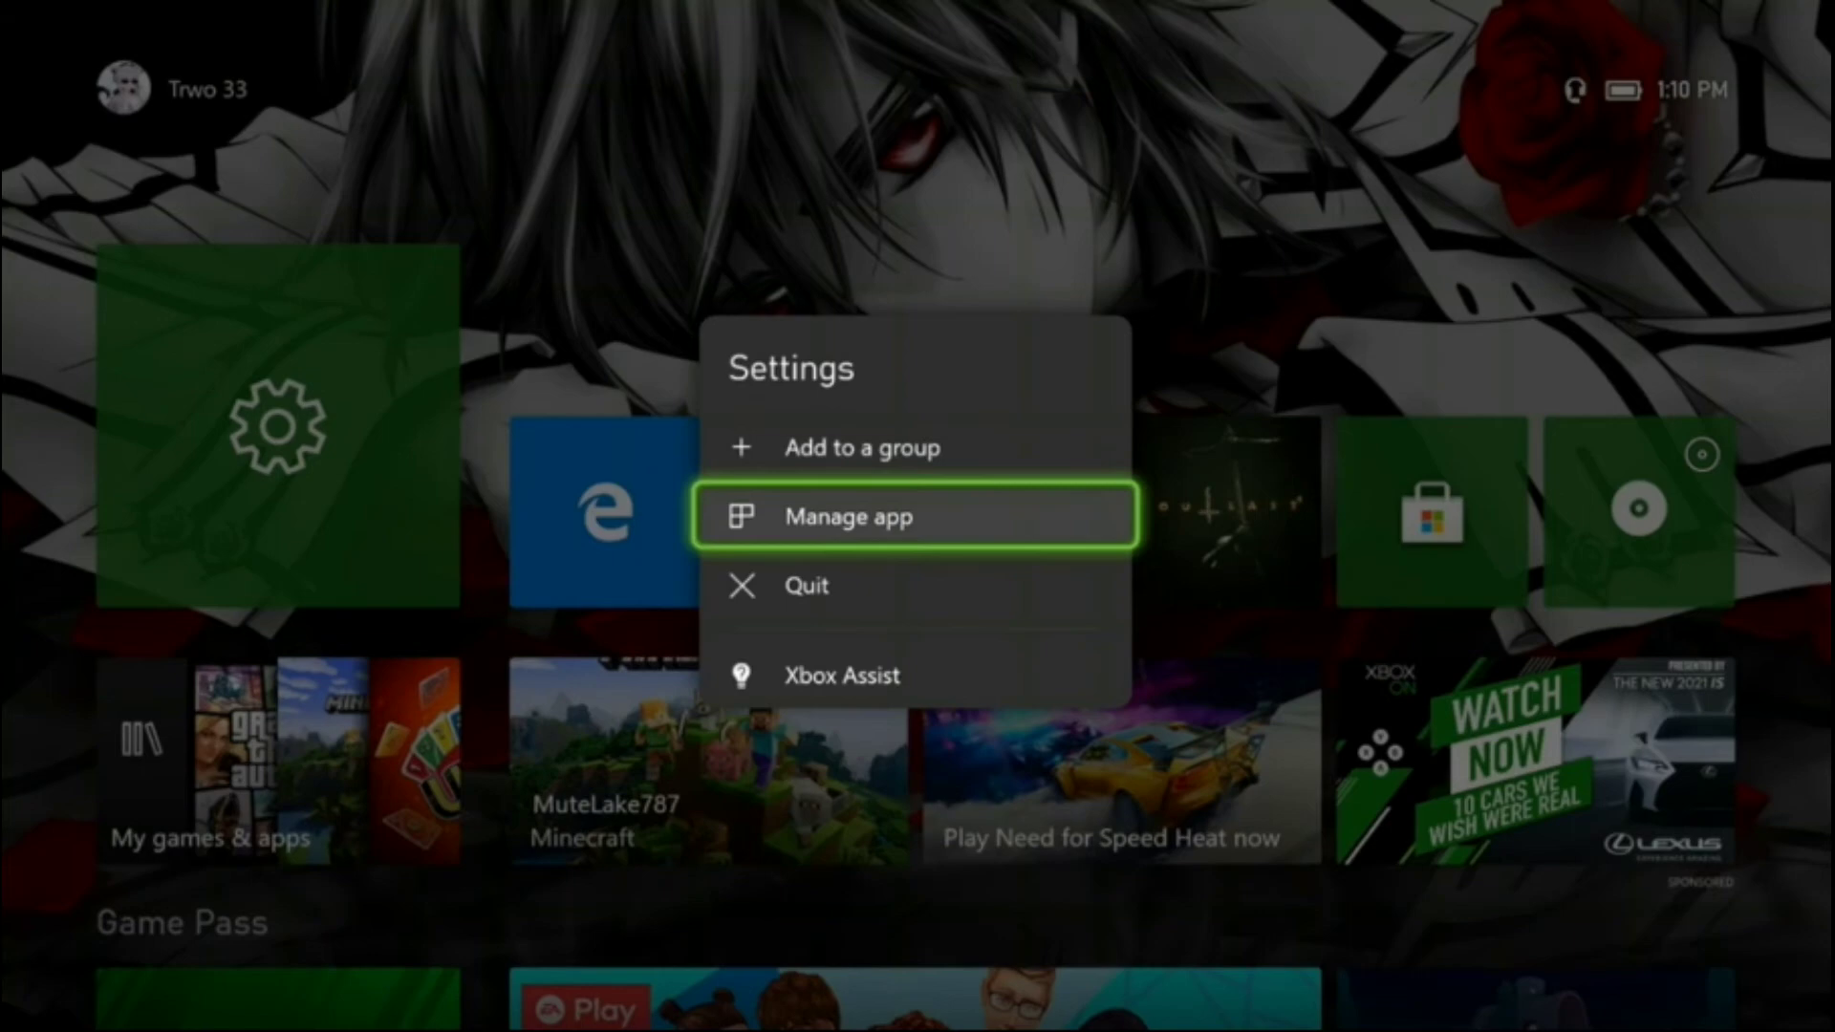
pyautogui.press('Down')
pyautogui.press('Return')
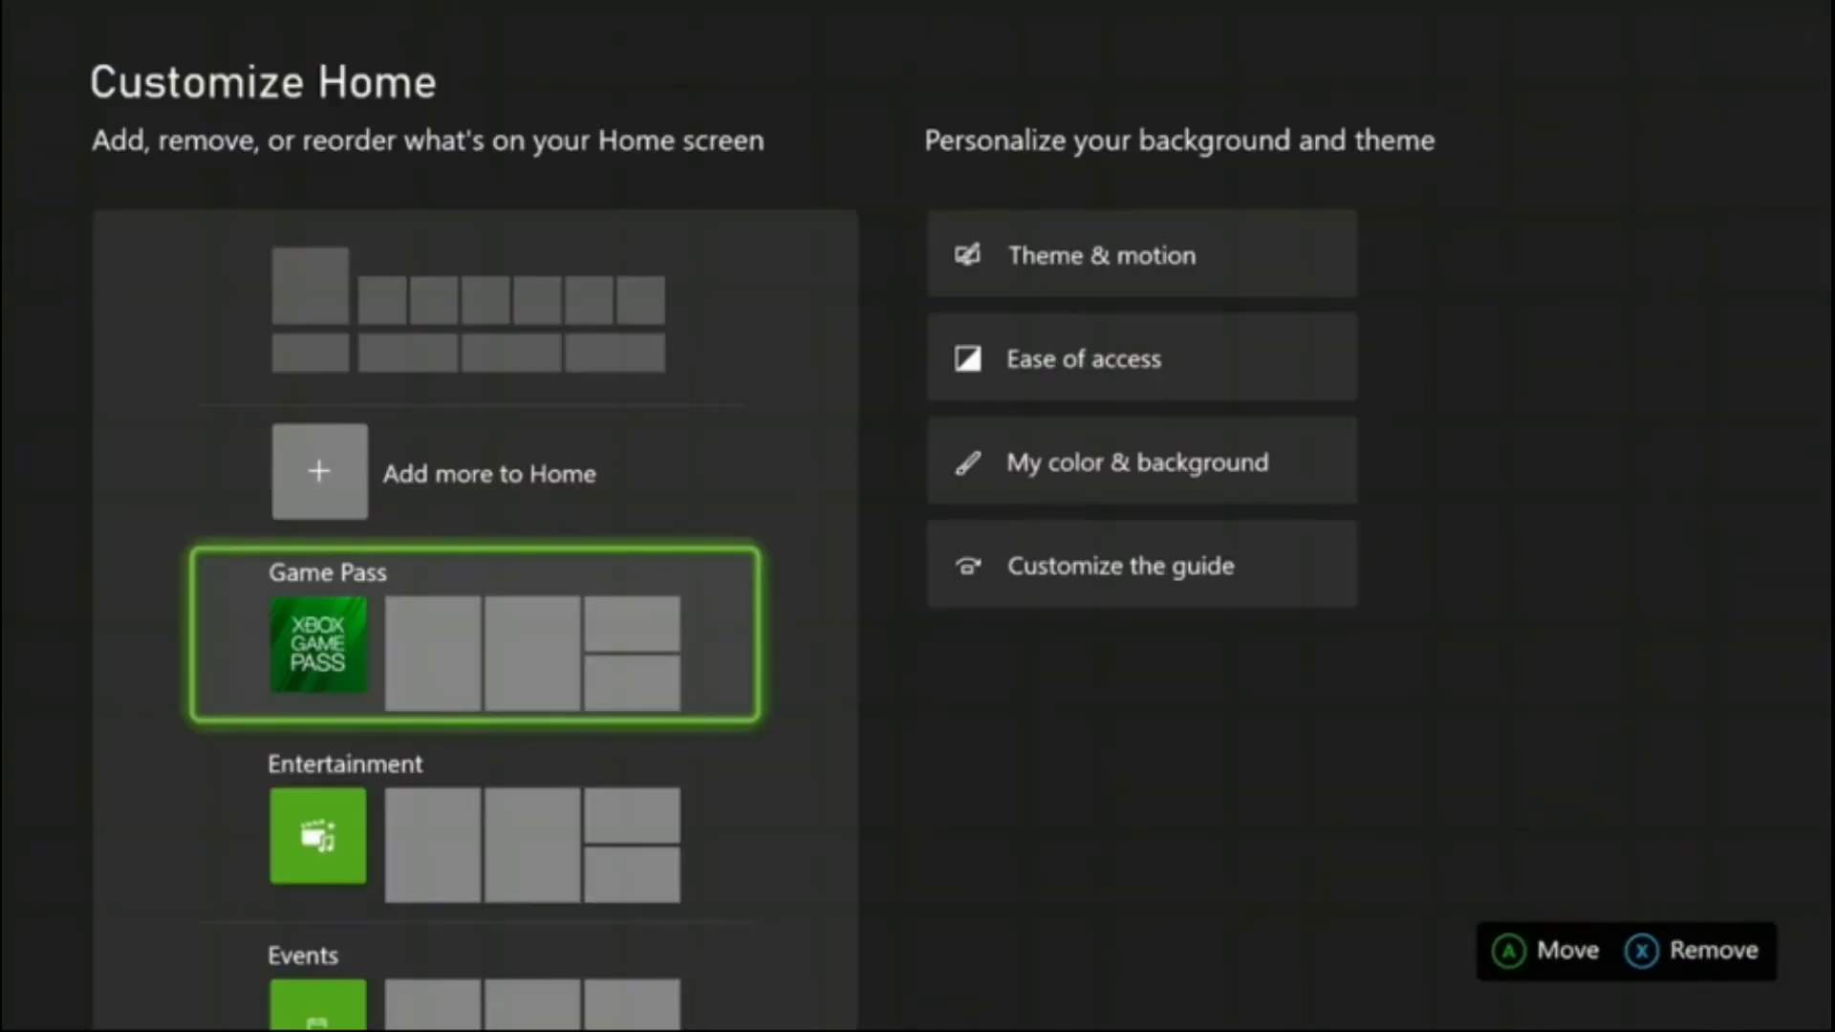
# Reopen My color & background and set Hololive.full.2784821 as the custom image.
pyautogui.press('Right')
pyautogui.press('Return')
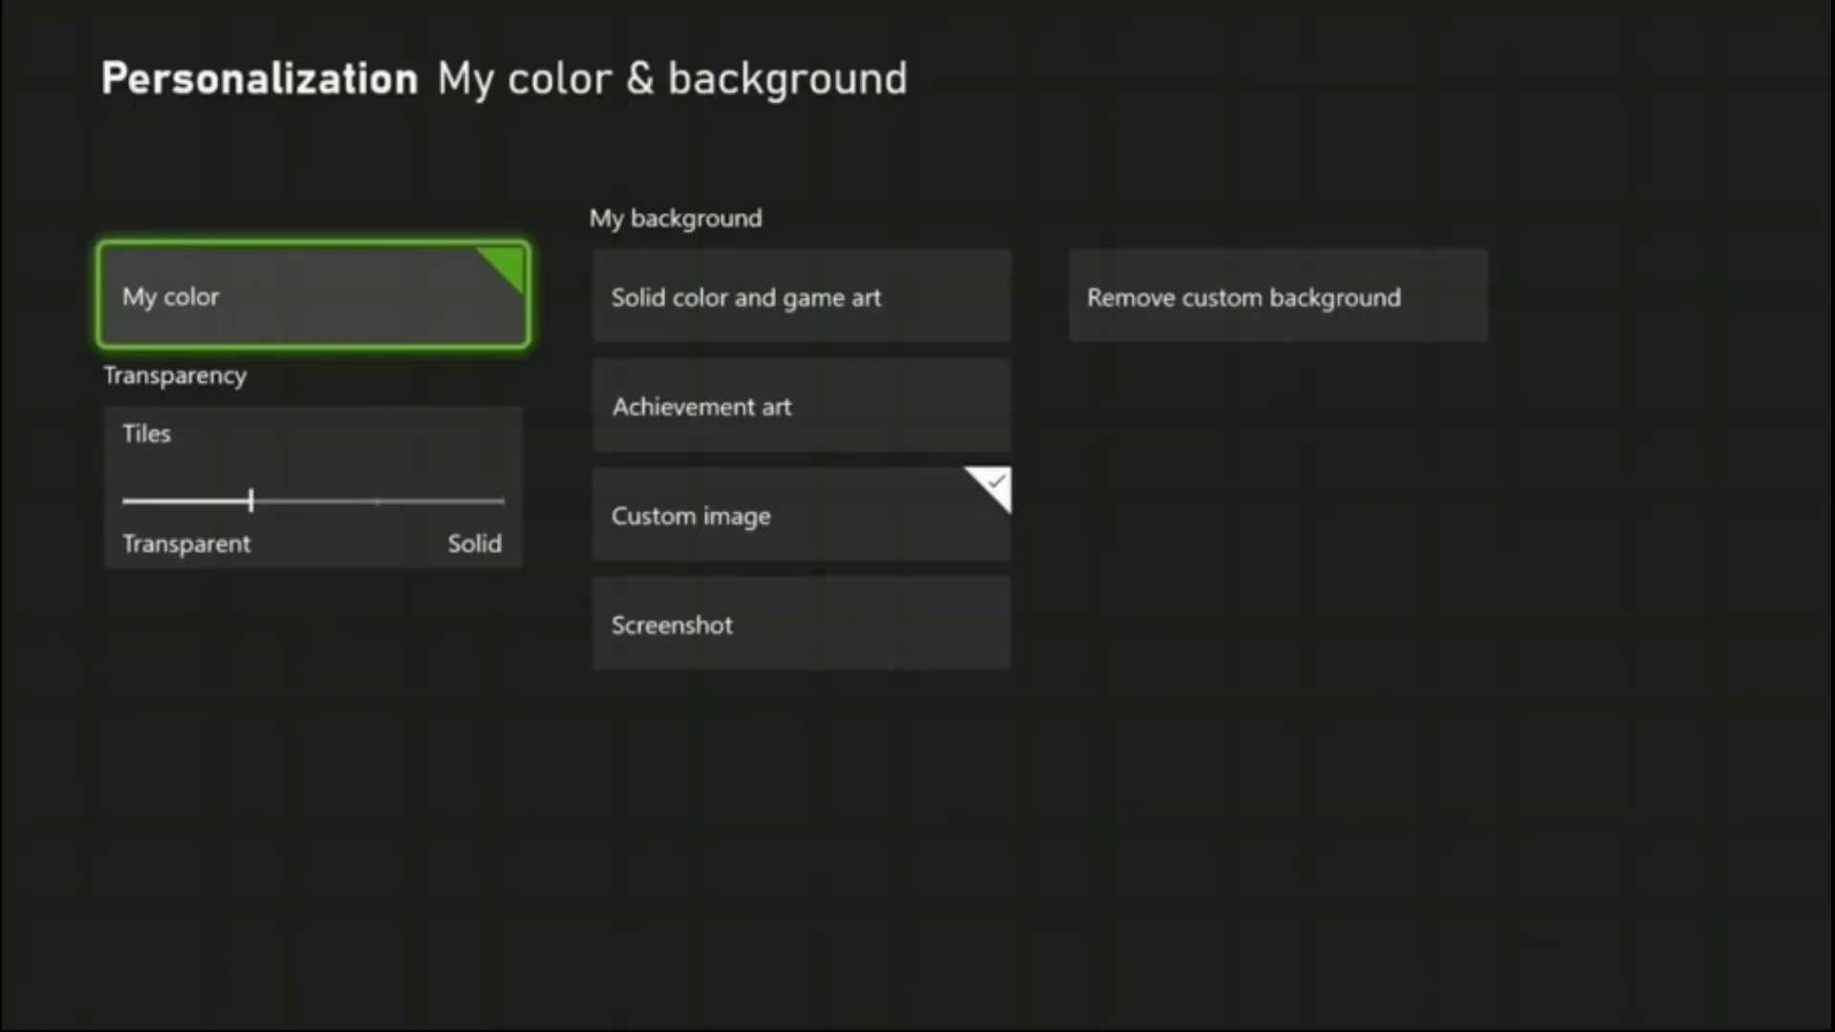
pyautogui.press('Right')
pyautogui.press('Down')
pyautogui.press('Down')
pyautogui.press('Return')
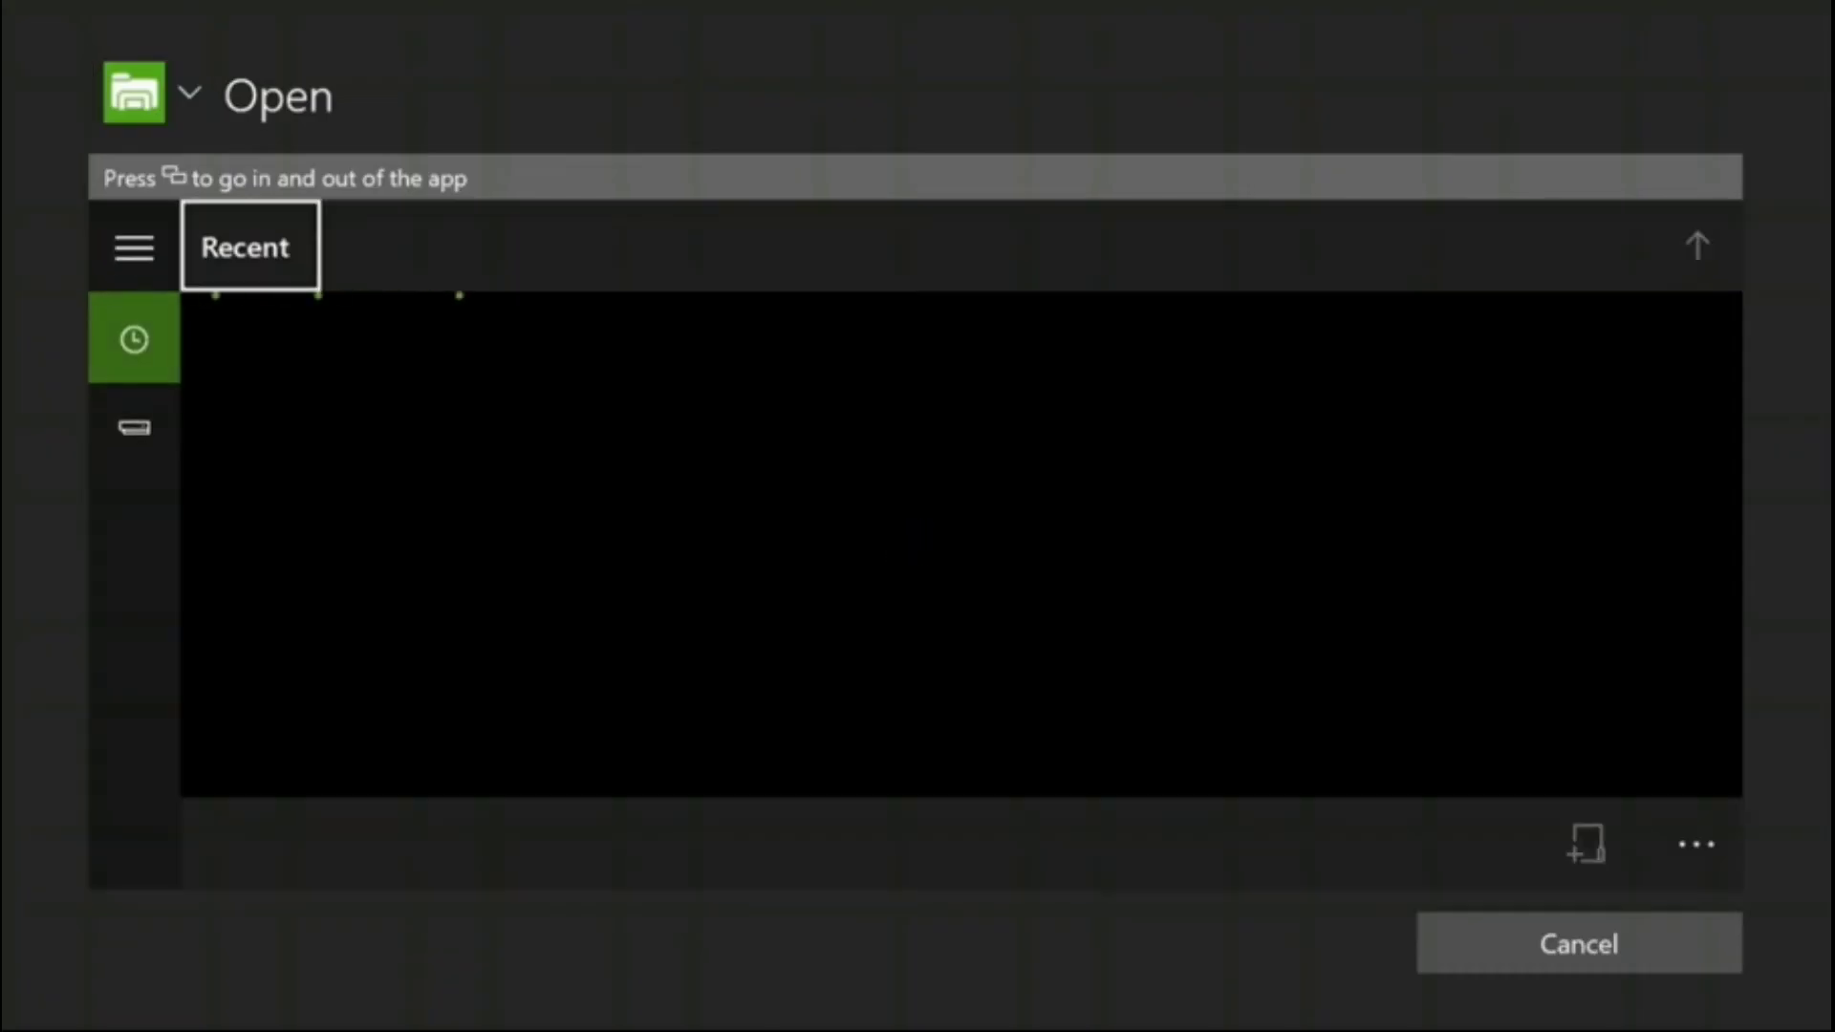
pyautogui.press('Down')
pyautogui.press('Down')
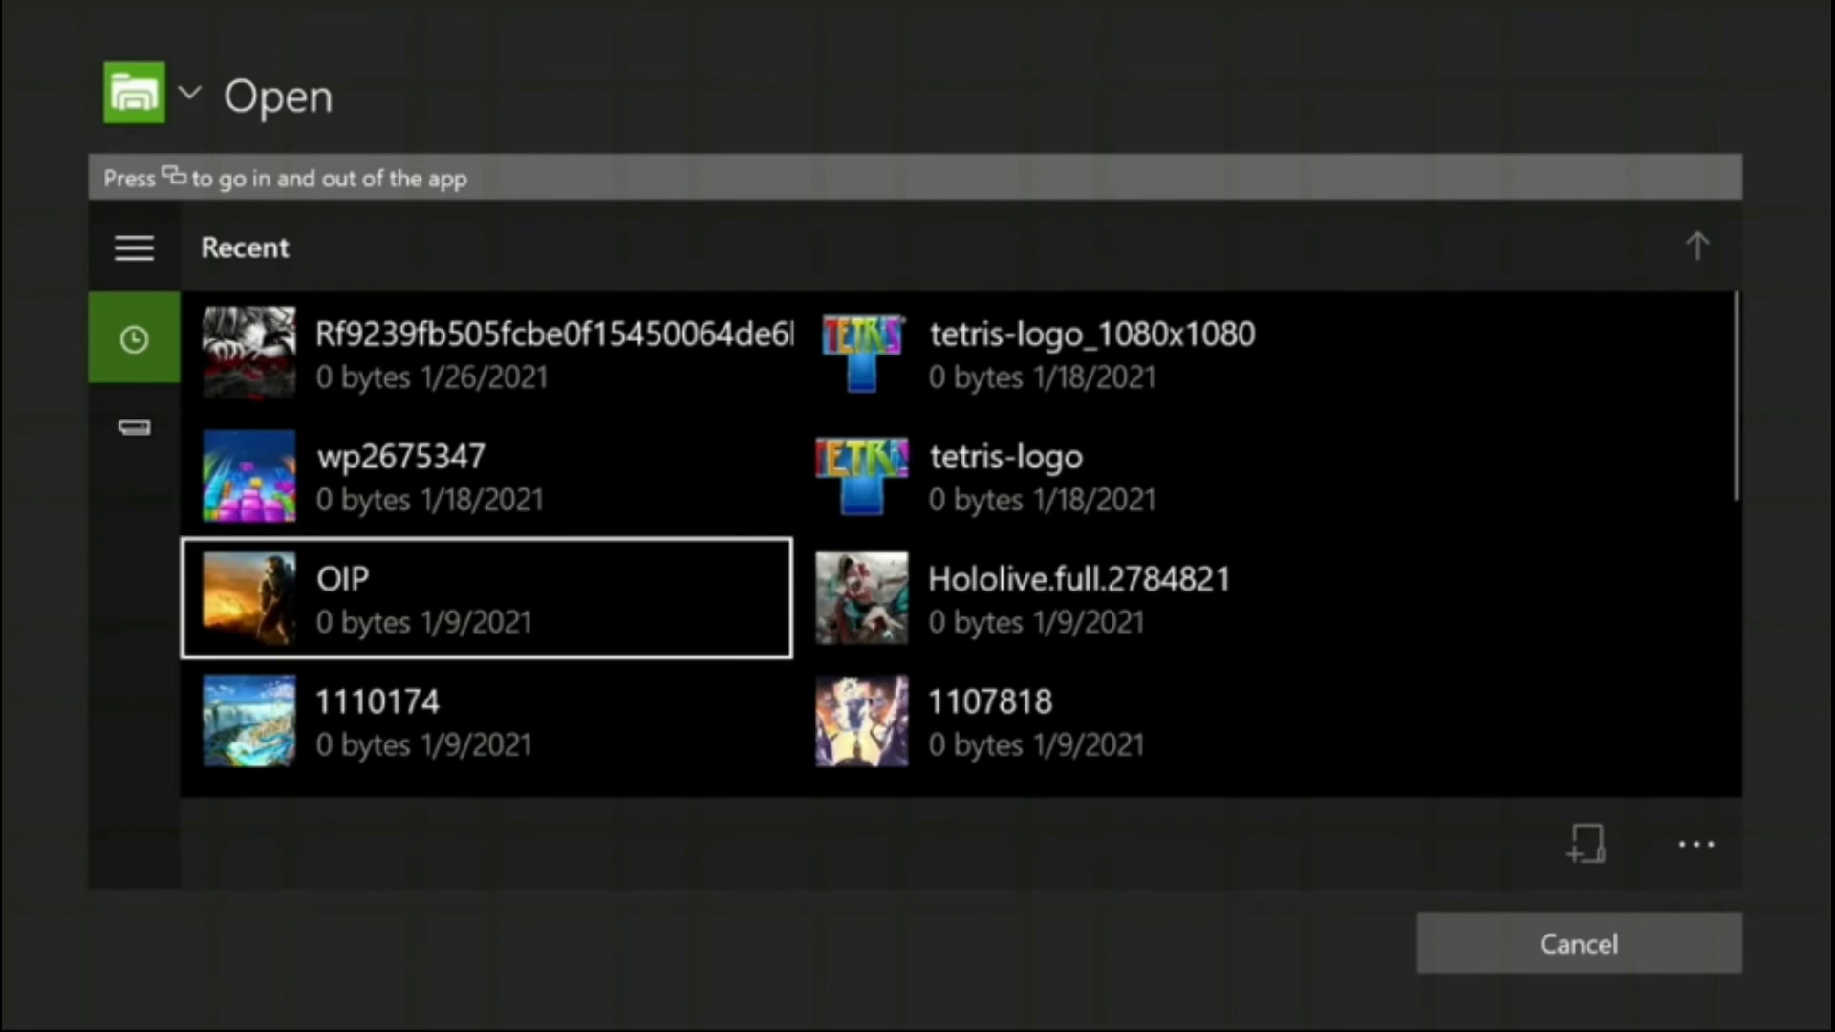
pyautogui.press('Right')
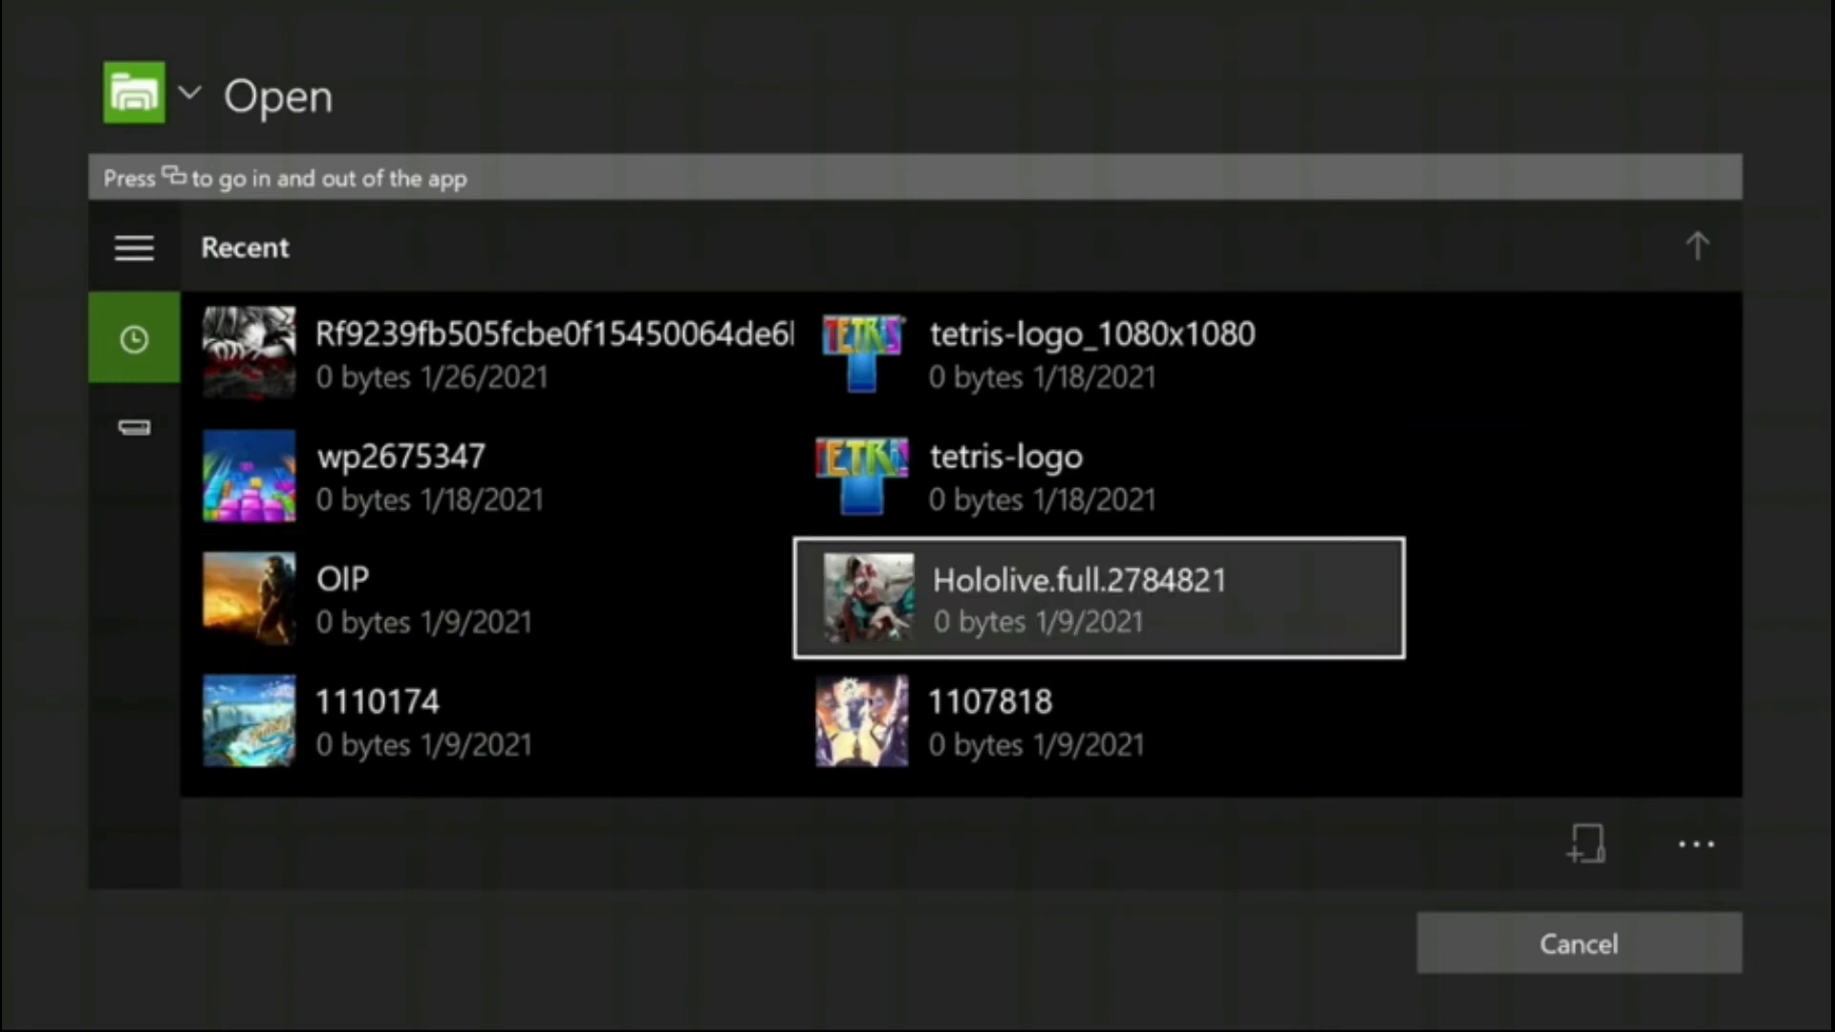
pyautogui.press('Return')
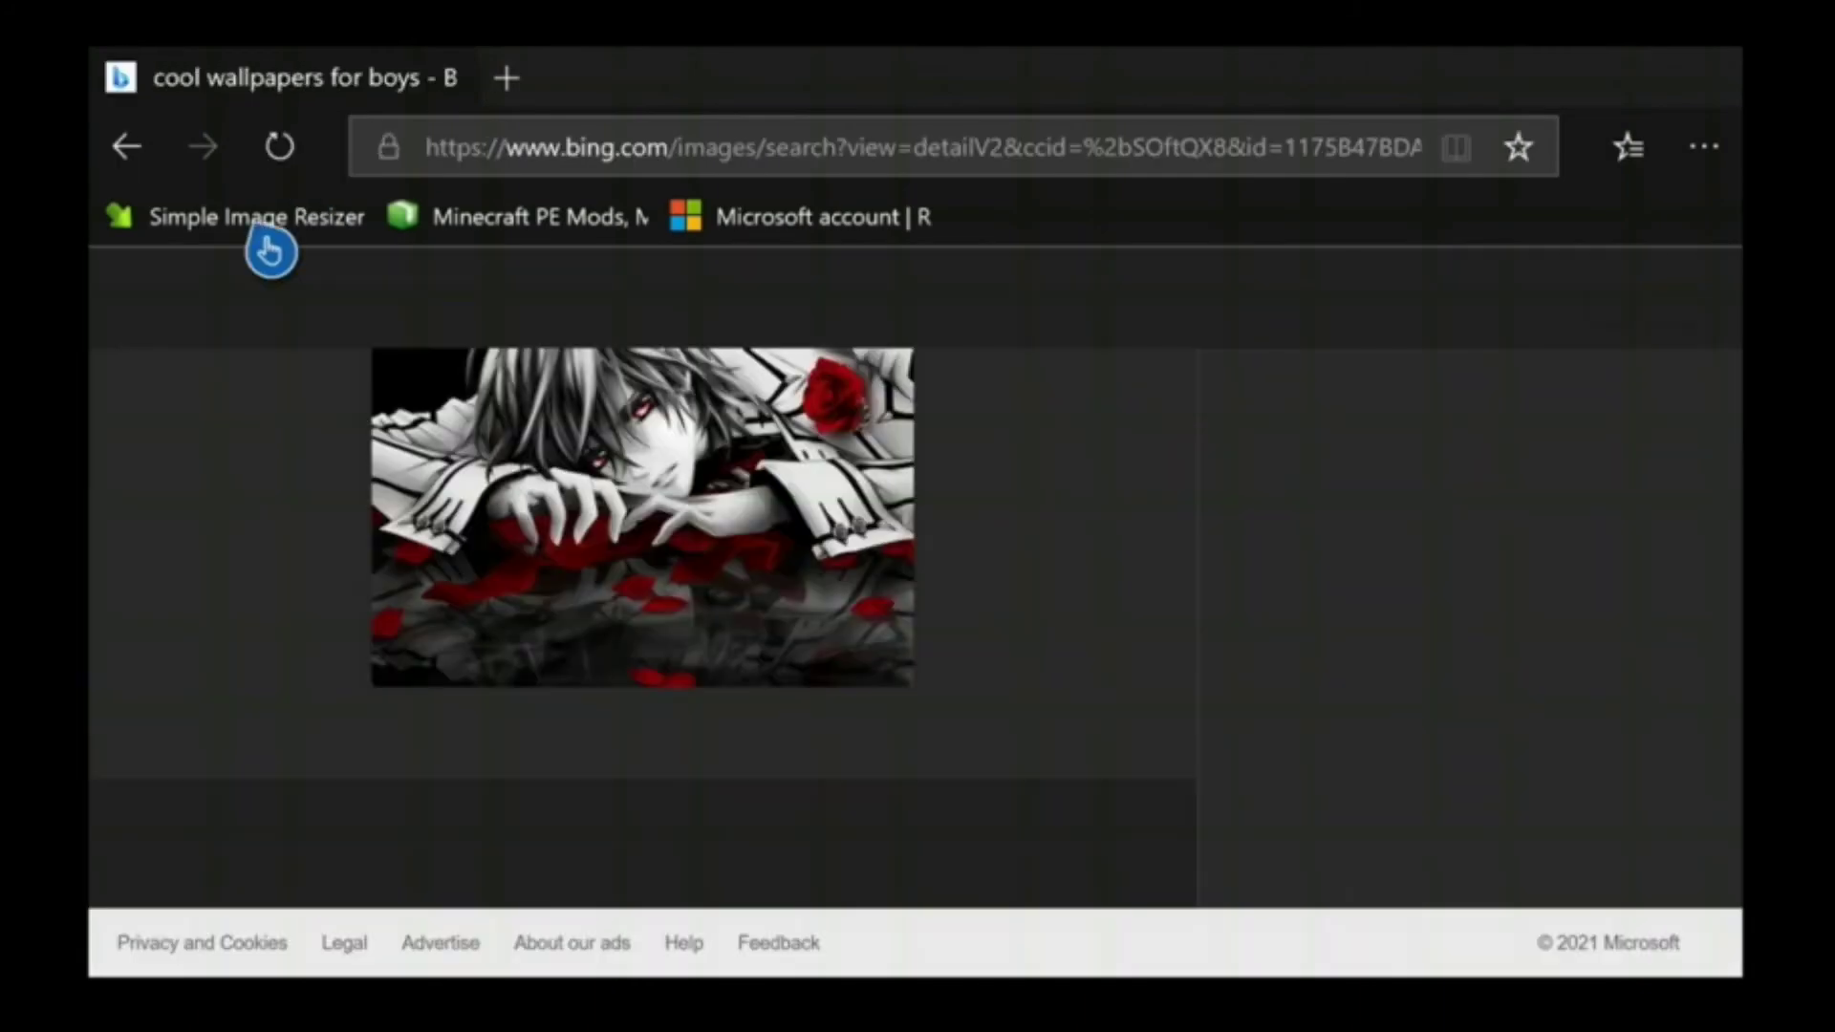
# Open the Simple Image Resizer favourite, scroll down, and switch resizing from percentage to dimensions.
pyautogui.click(266, 239)
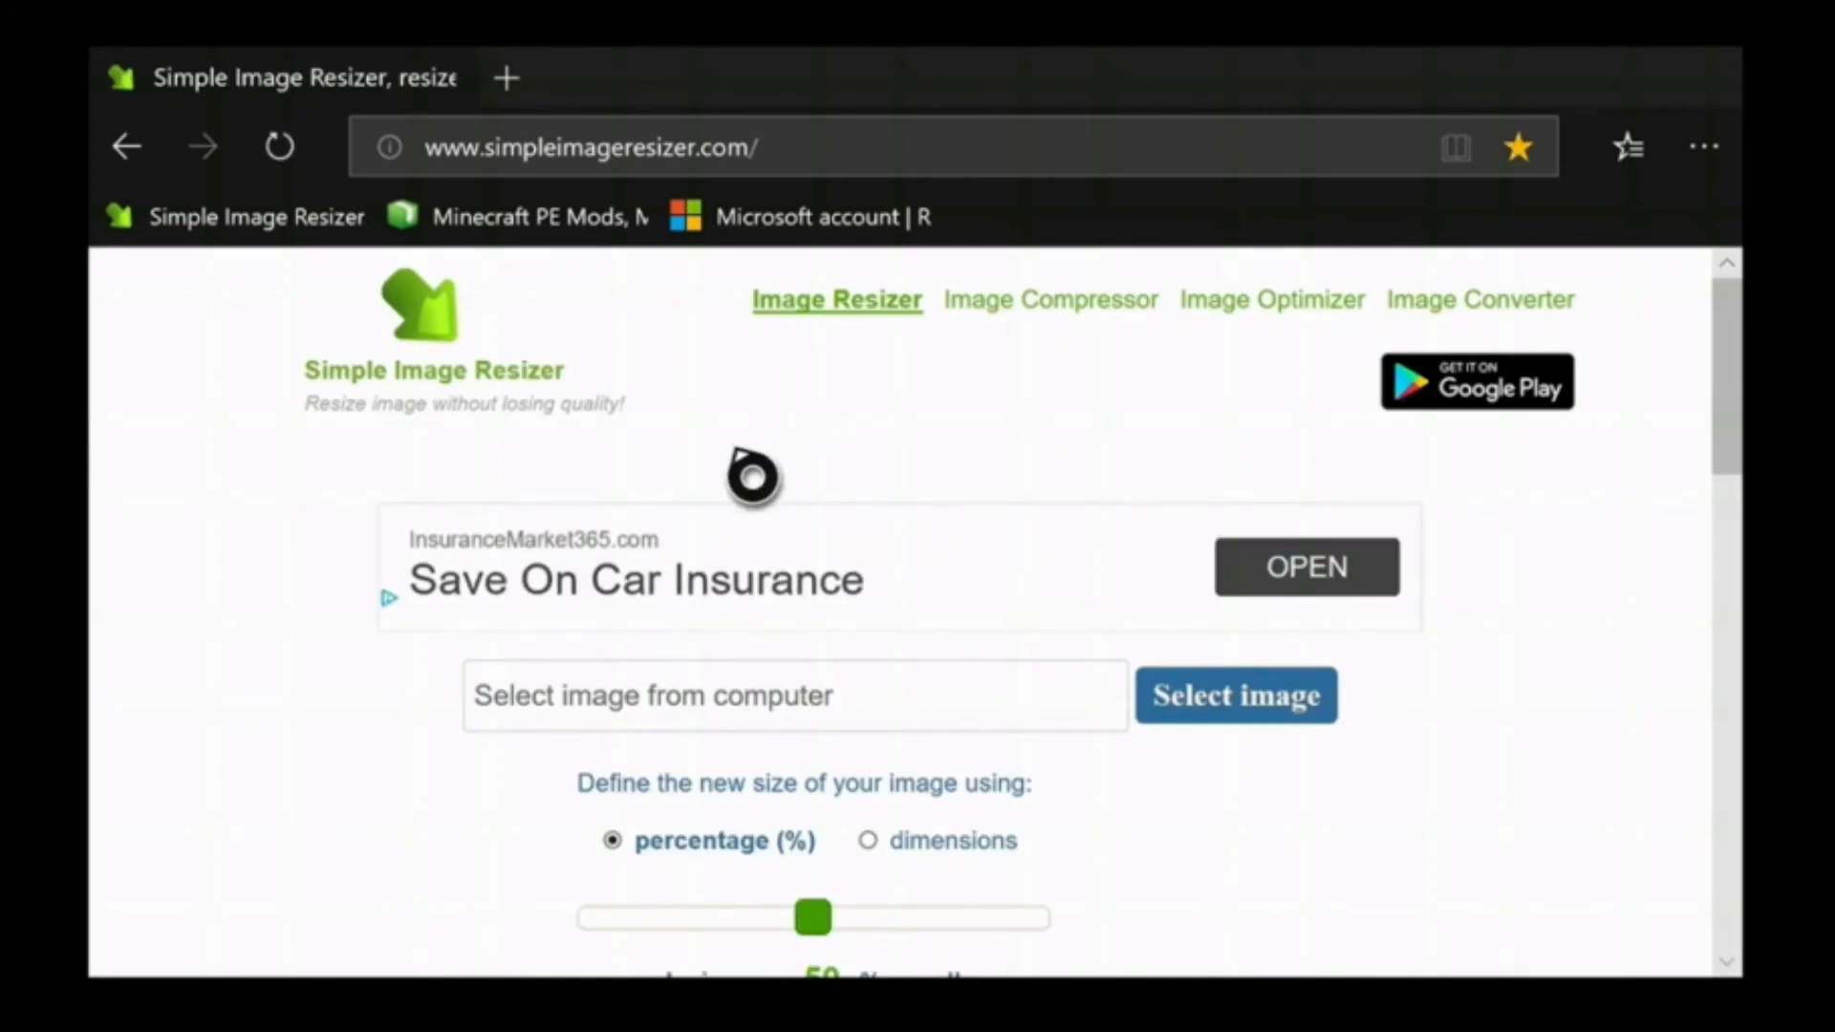
pyautogui.scroll(-2, 298, 521)
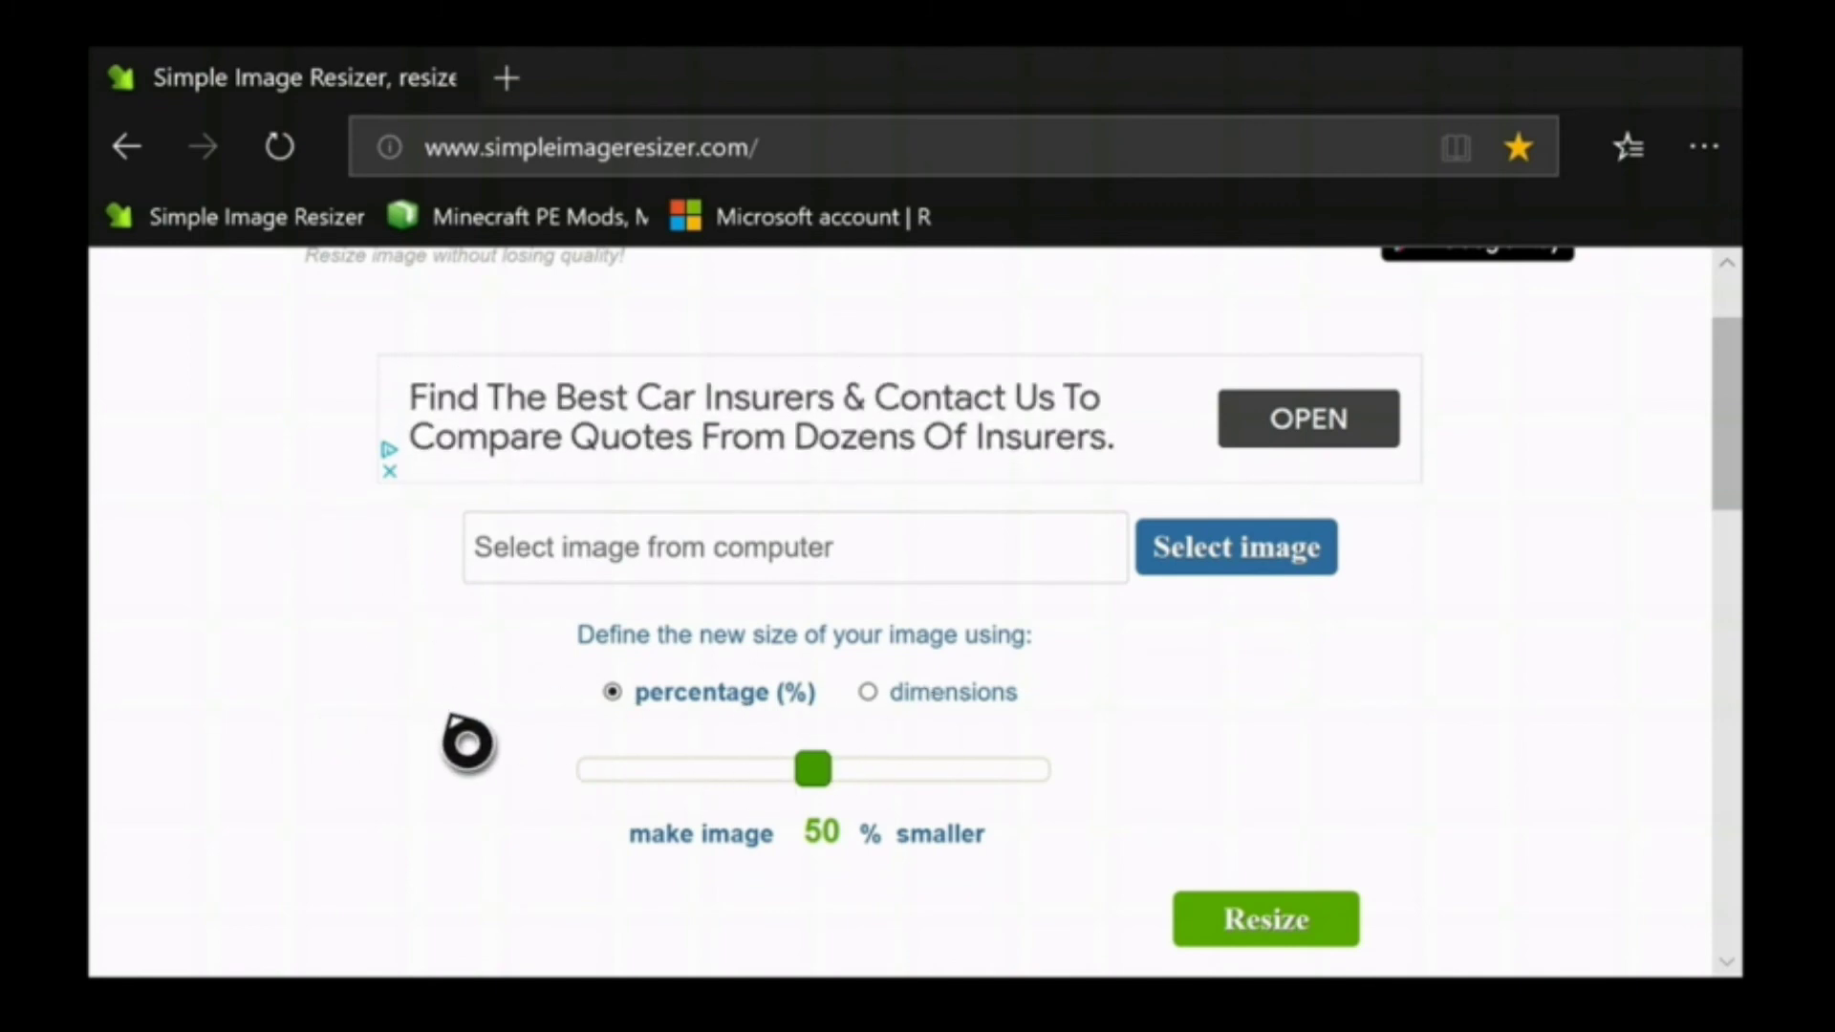
pyautogui.press('super')
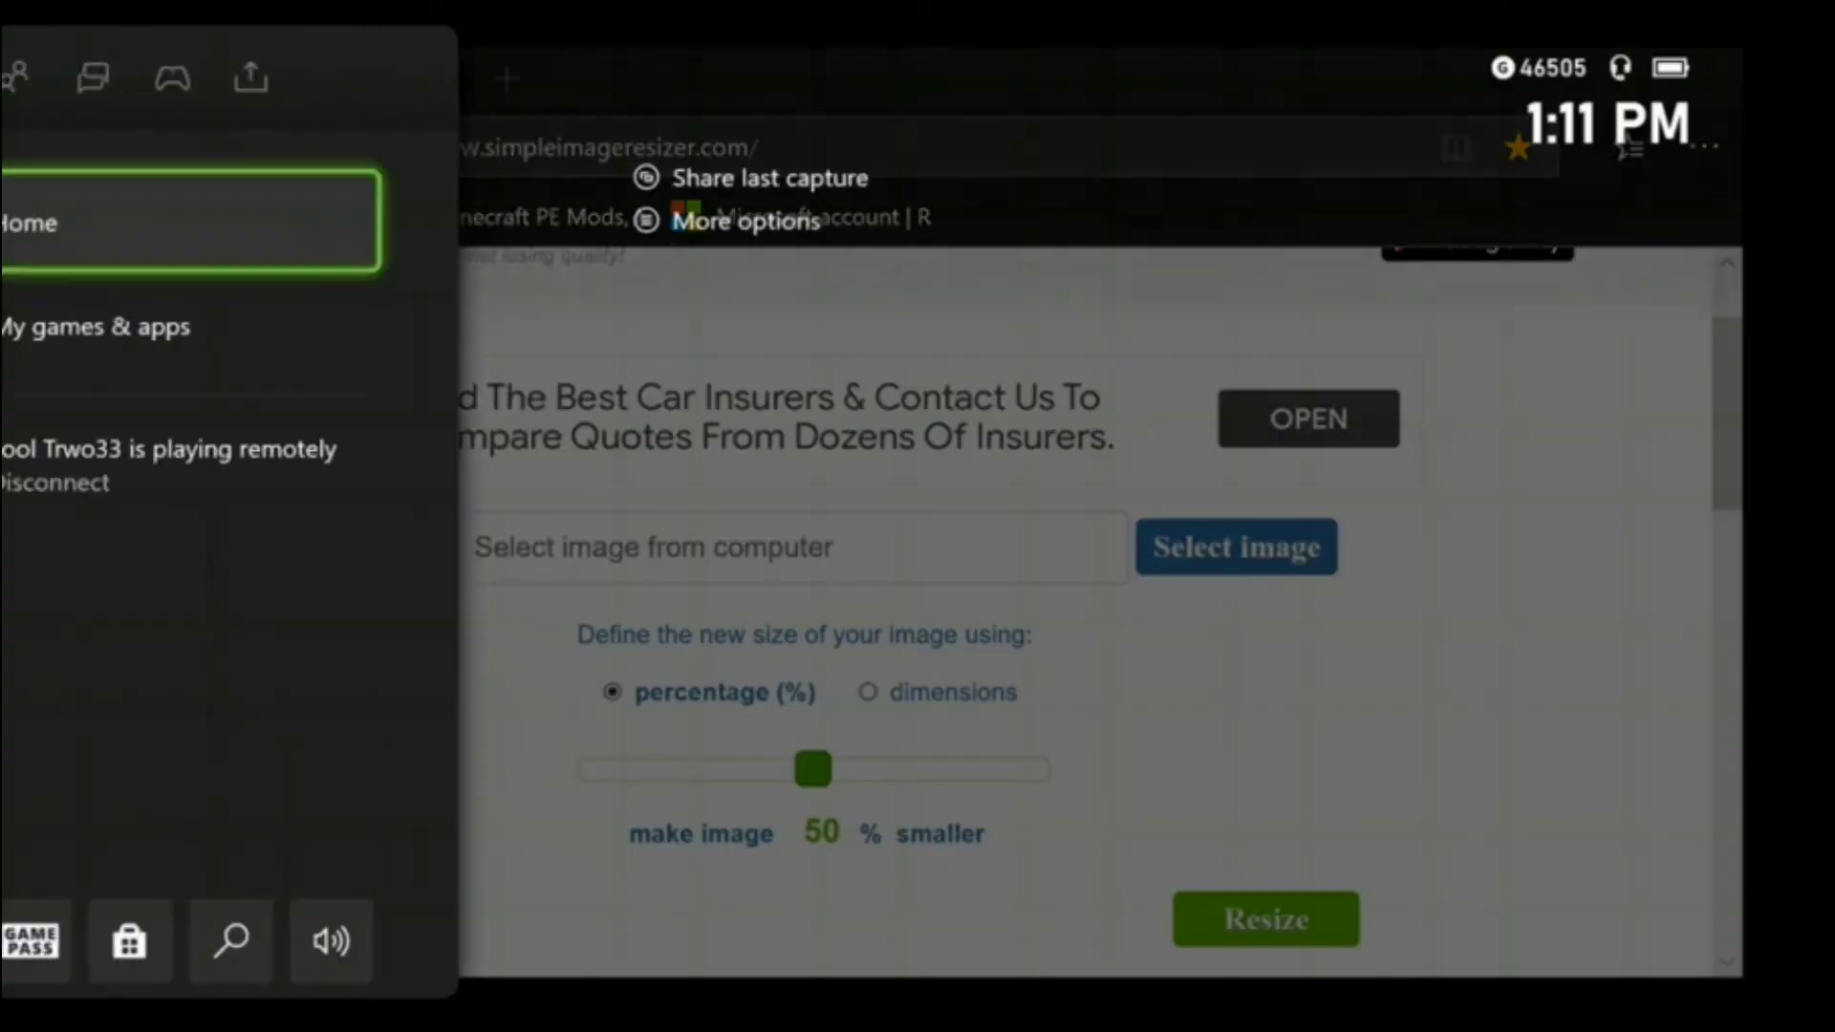
pyautogui.press('Right')
pyautogui.press('Right')
pyautogui.press('Right')
pyautogui.press('Right')
pyautogui.press('Right')
pyautogui.press('Return')
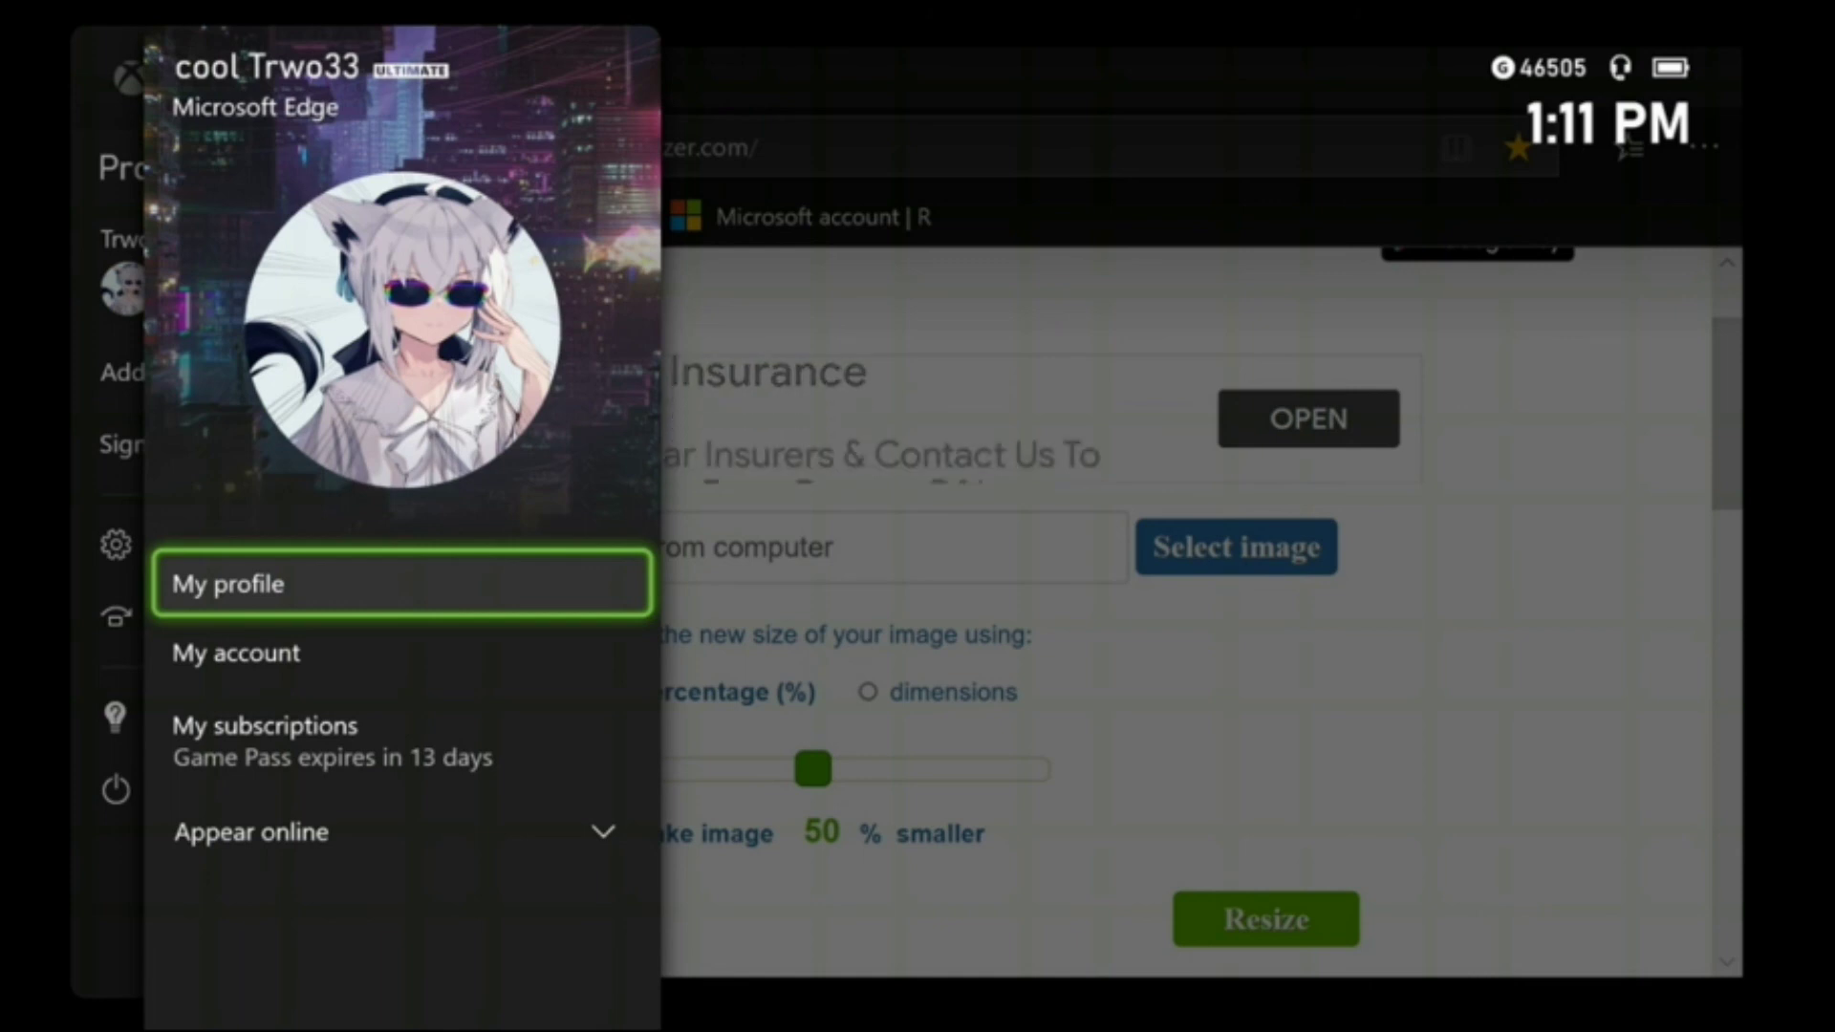
pyautogui.press('Escape')
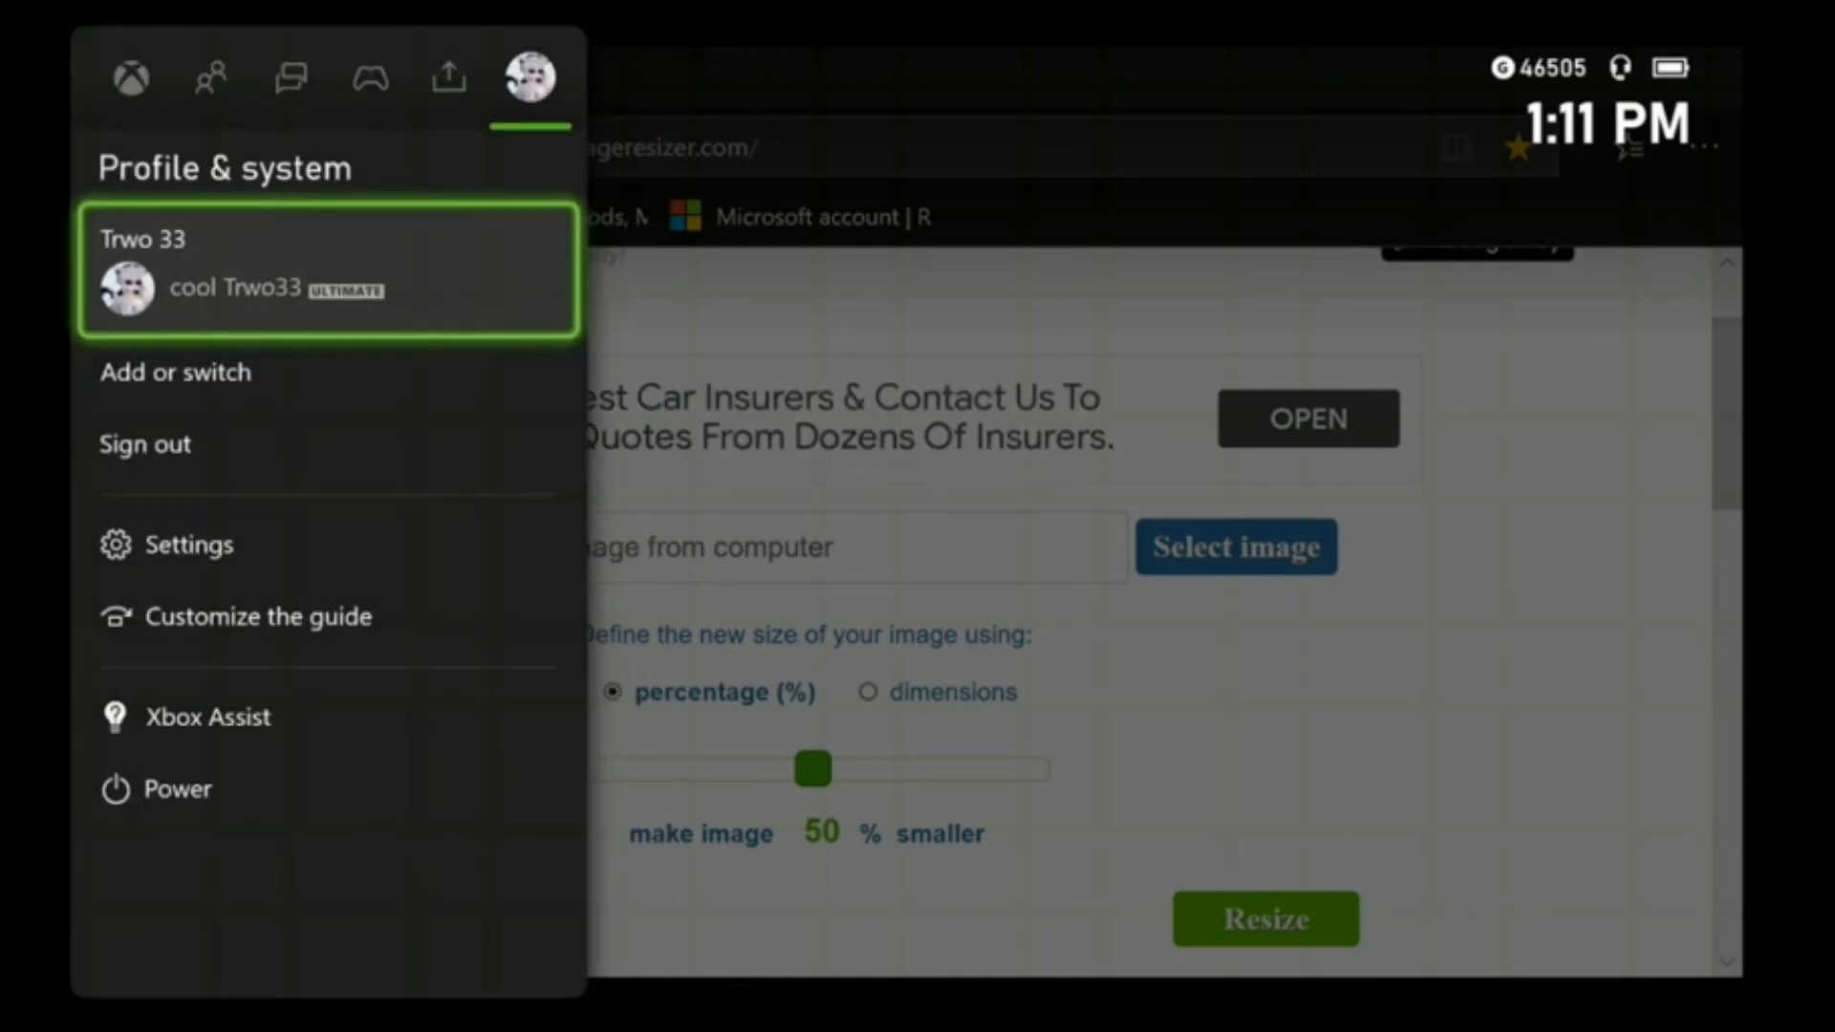
pyautogui.press('Escape')
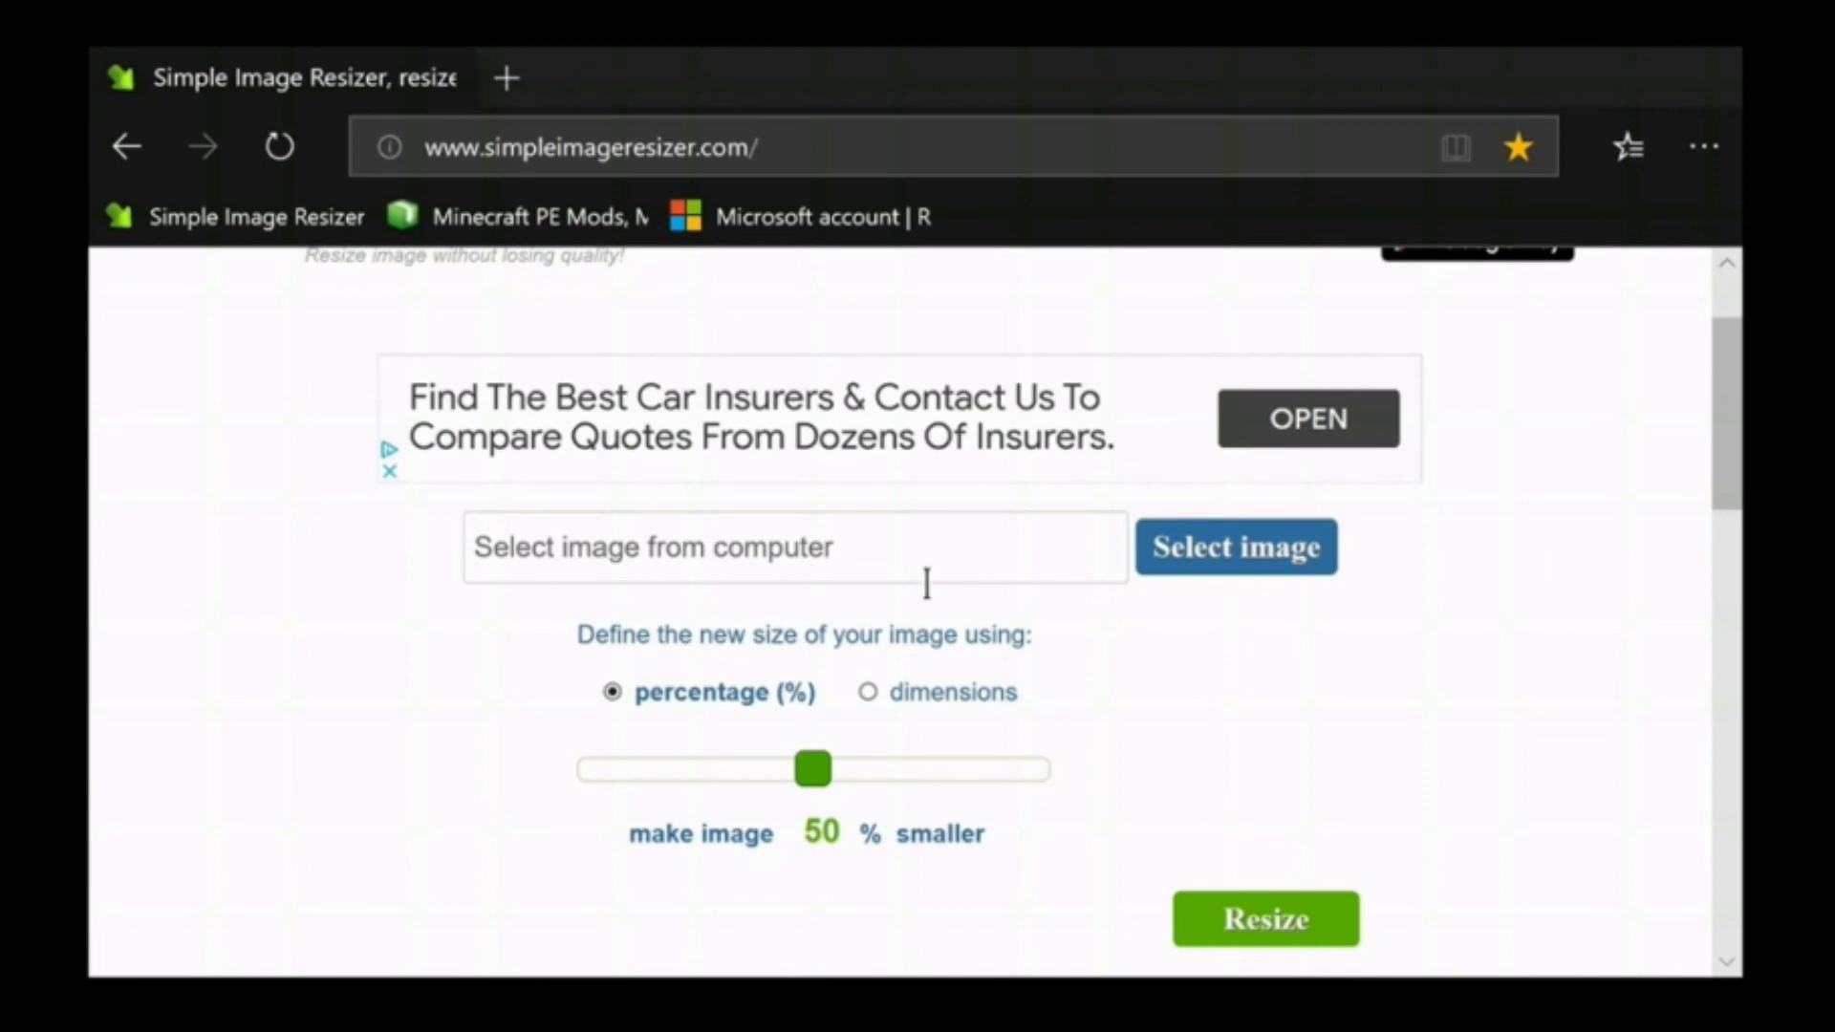
pyautogui.click(874, 695)
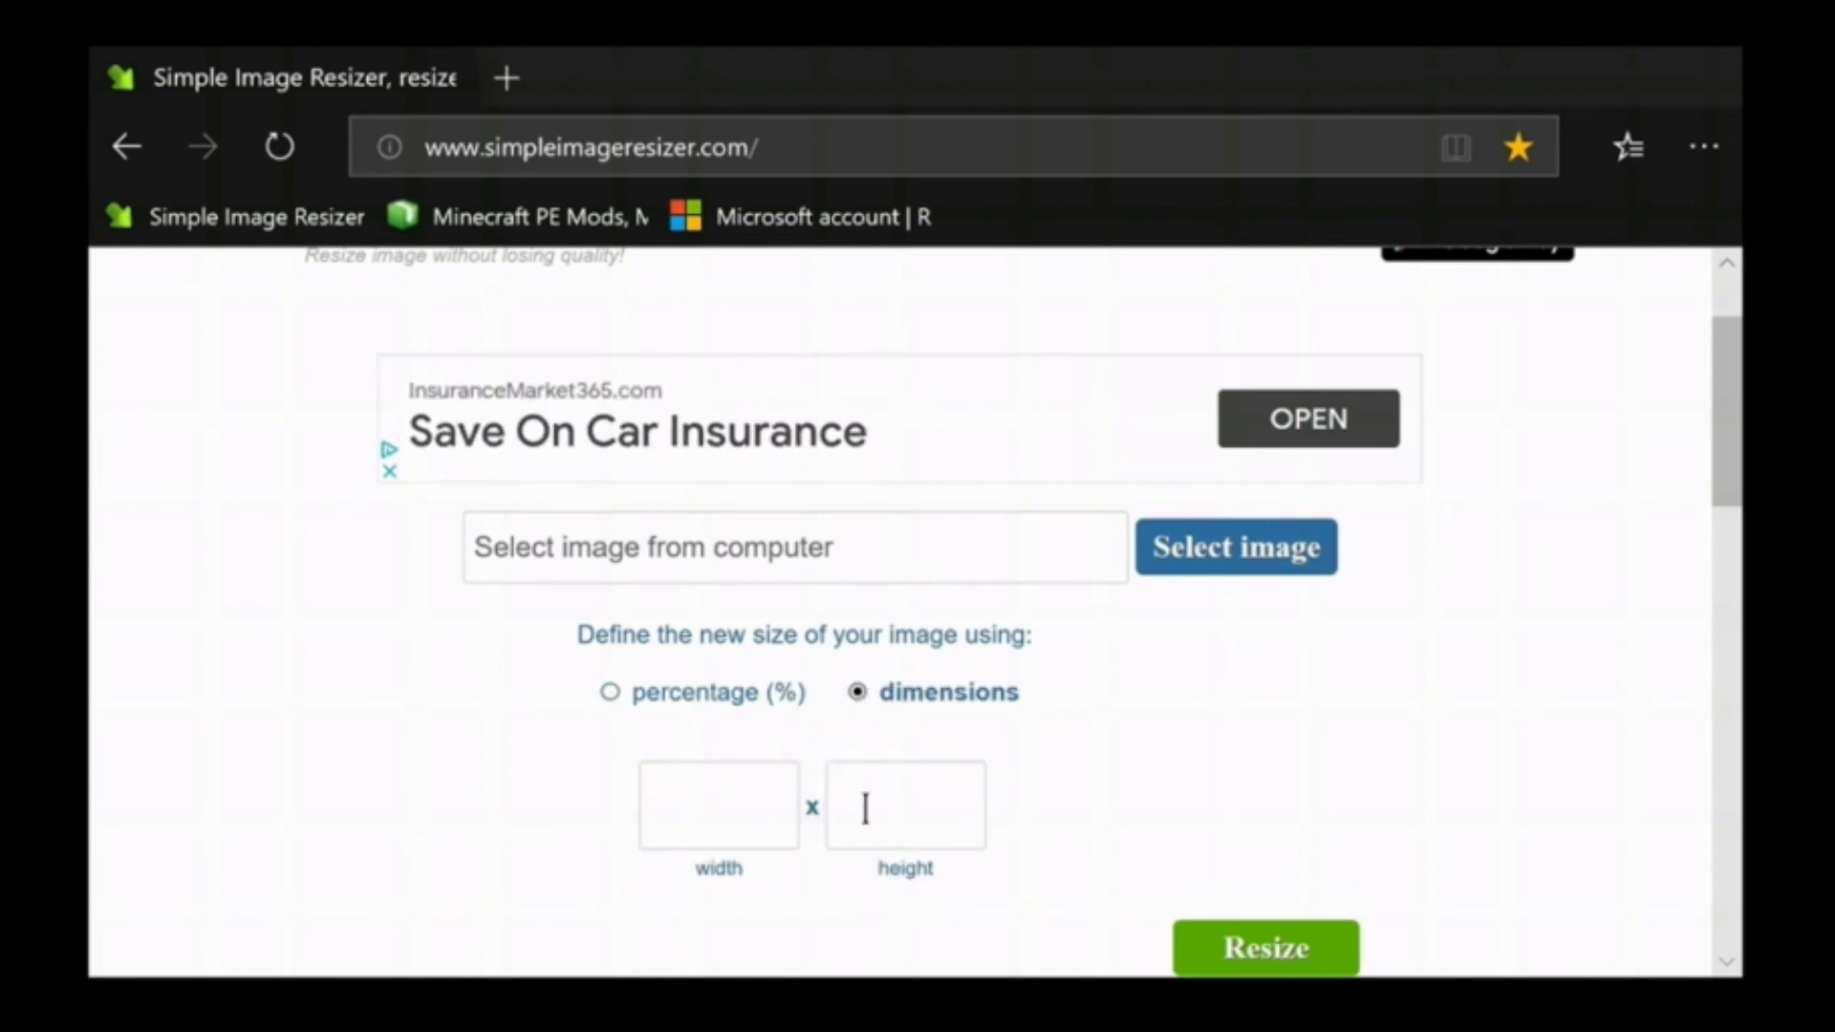
# Quit Microsoft Edge from the guide's app options.
pyautogui.press('super')
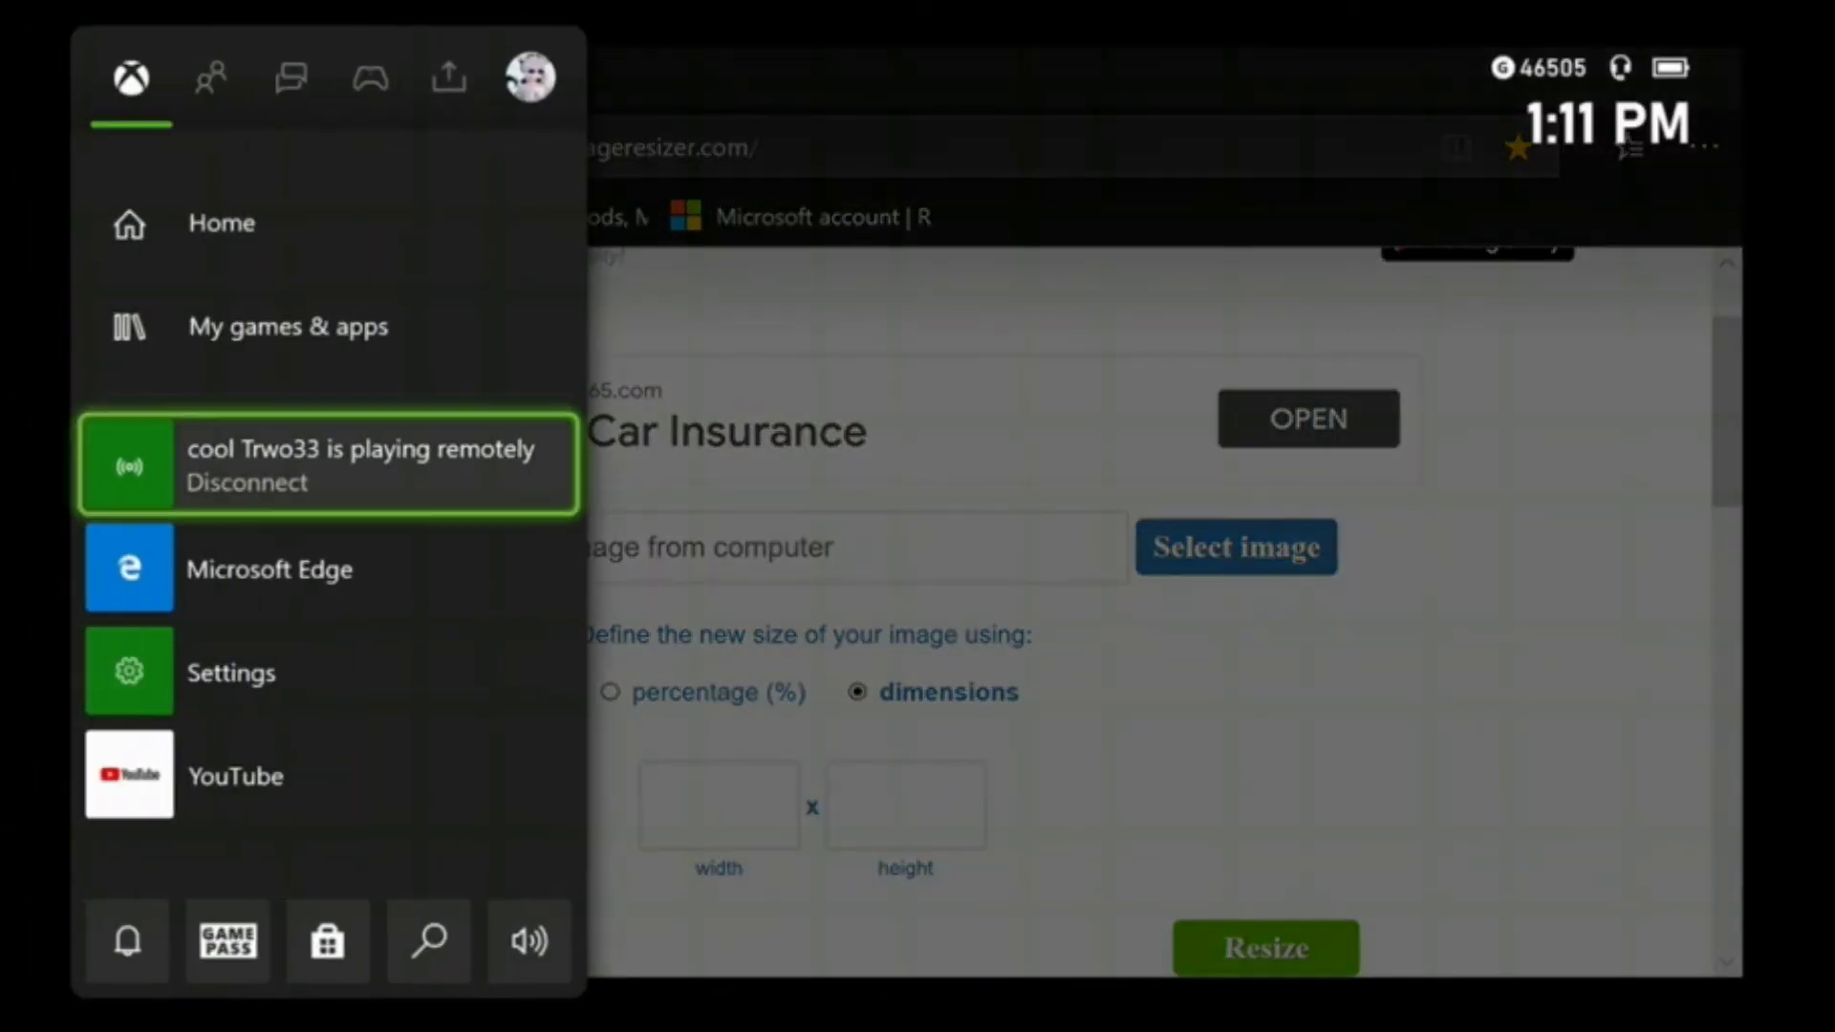
pyautogui.press('Down')
pyautogui.press('Menu')
pyautogui.press('Down')
pyautogui.press('Down')
pyautogui.press('Return')
# Quit the Settings app from the guide's app options.
pyautogui.press('Down')
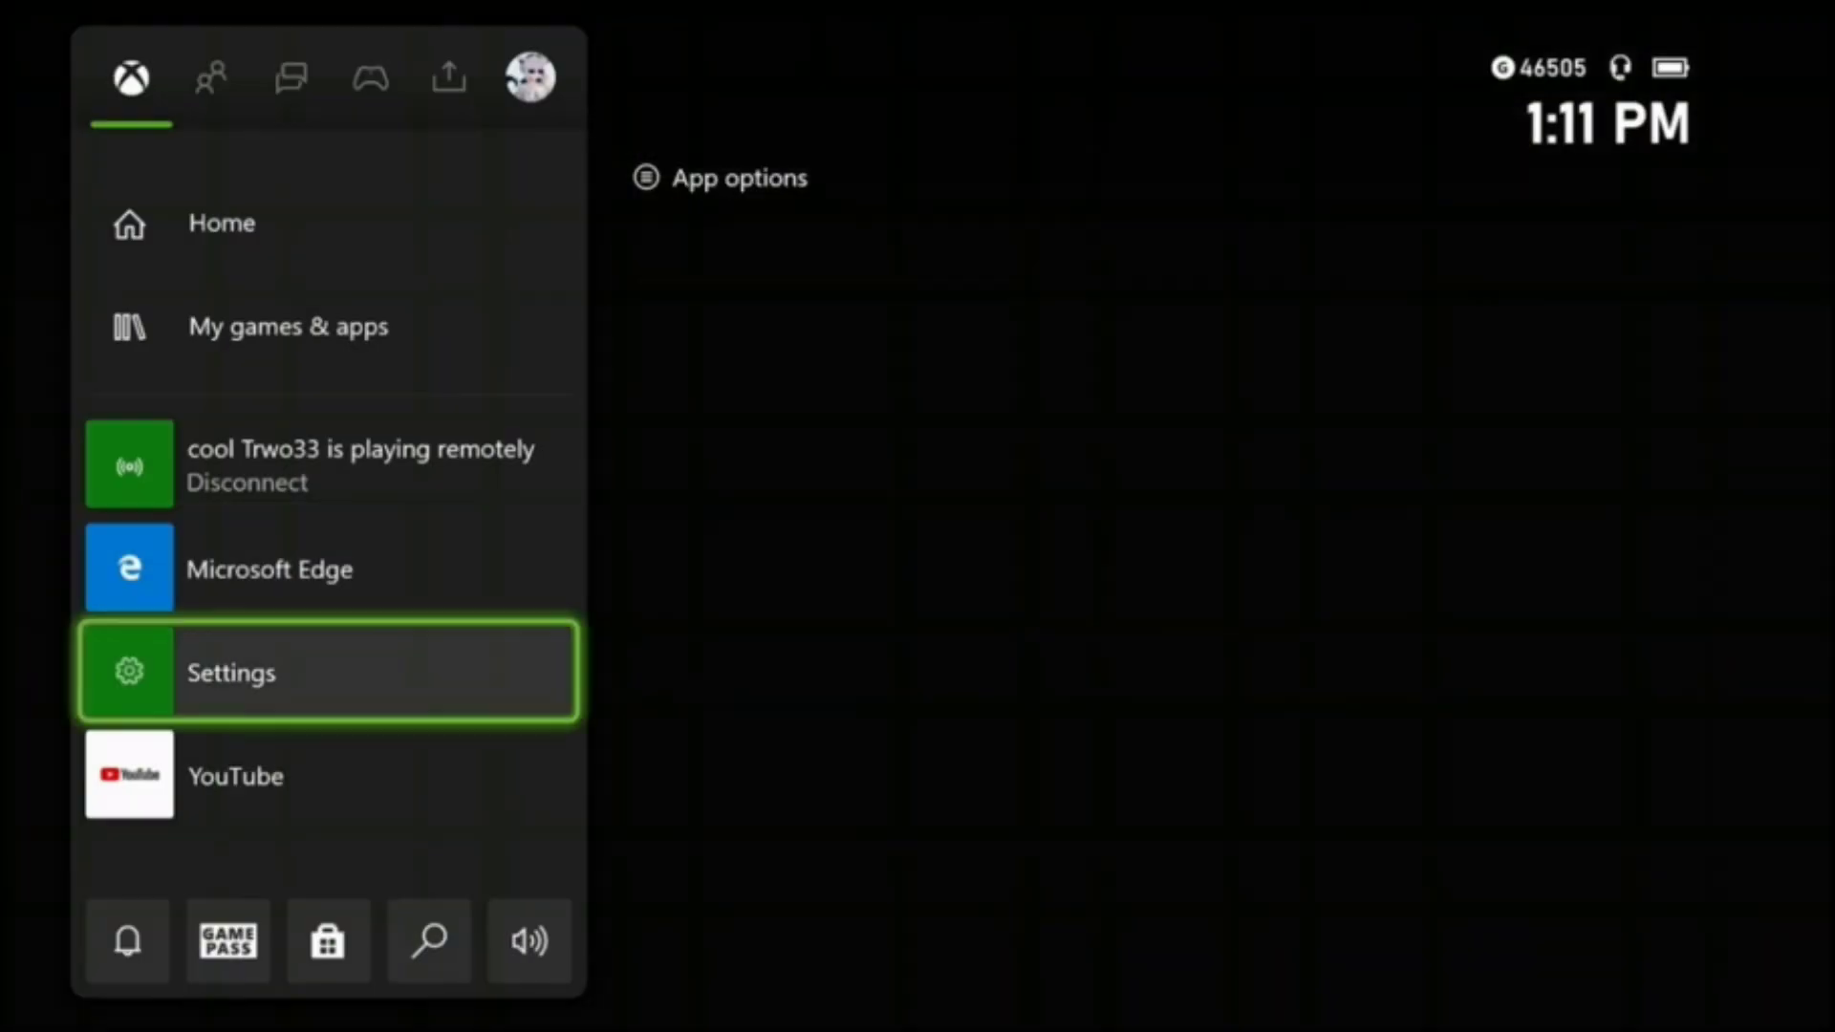
pyautogui.press('Menu')
pyautogui.press('Escape')
pyautogui.press('Menu')
pyautogui.press('Down')
pyautogui.press('Down')
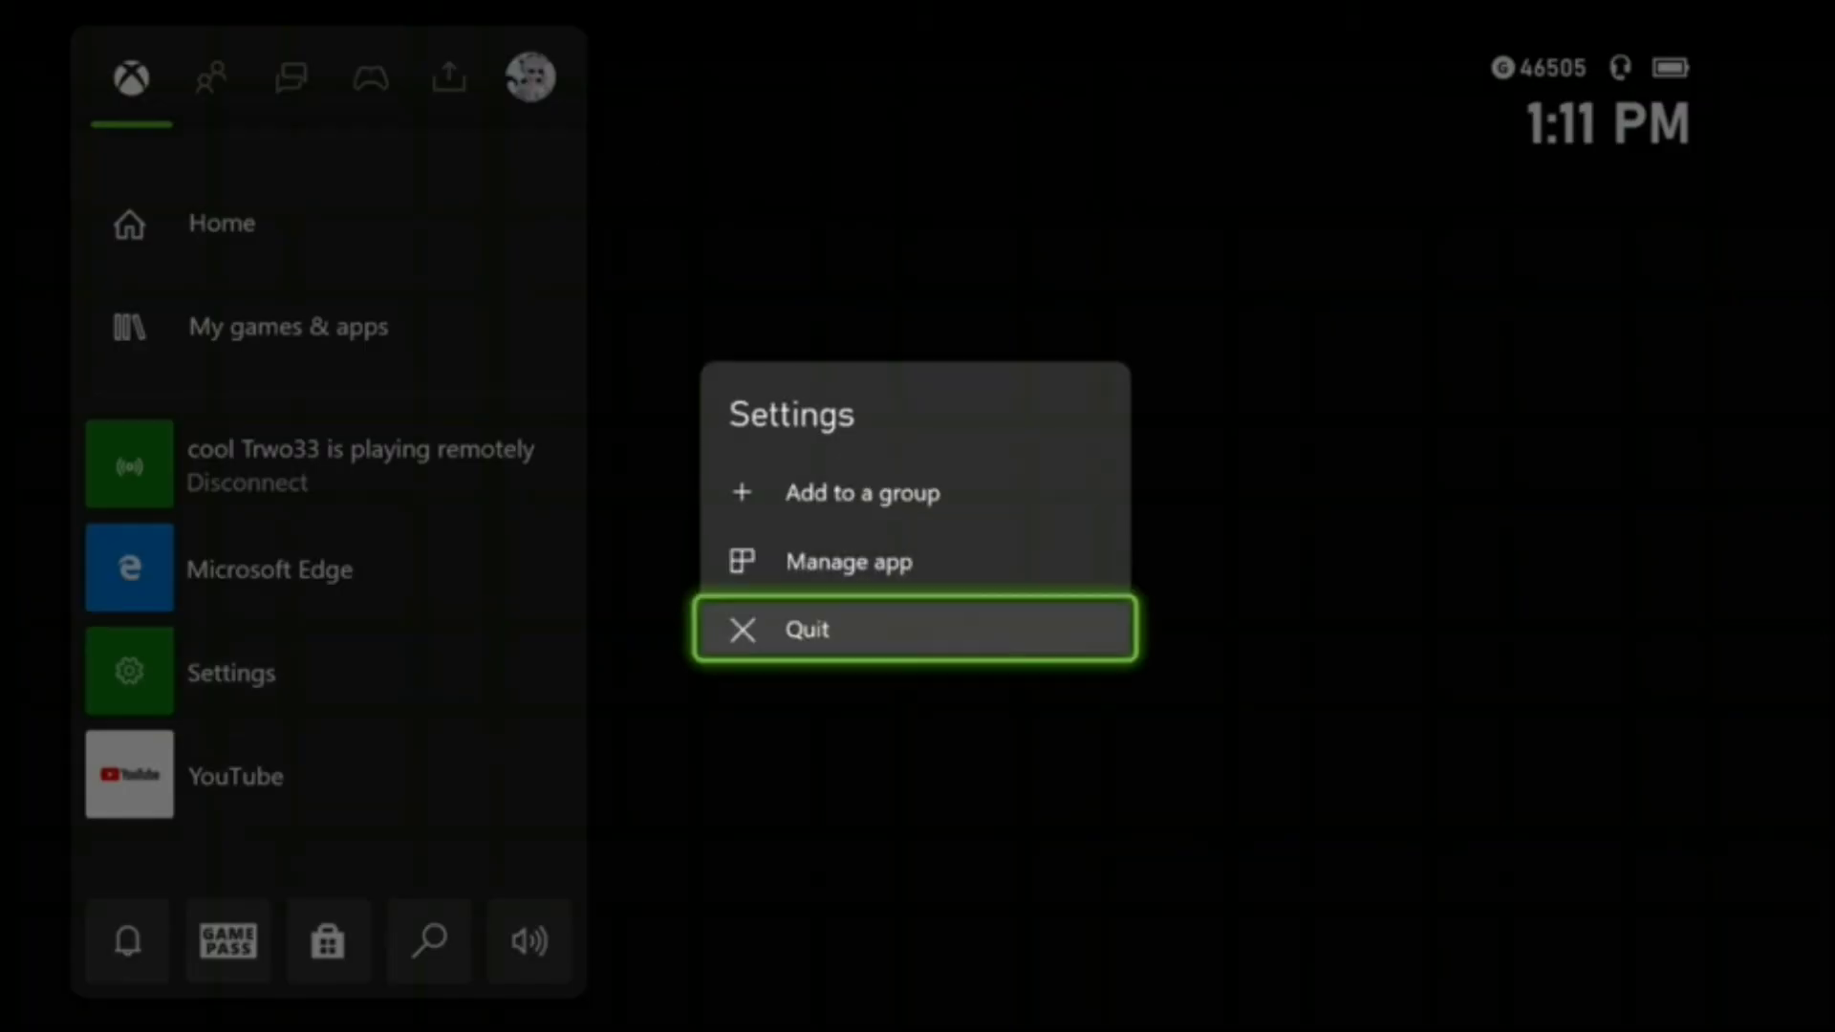
pyautogui.press('Return')
# Dismiss the YouTube options and close the guide to the anime-wallpaper home screen.
pyautogui.press('Down')
pyautogui.press('Menu')
pyautogui.press('Escape')
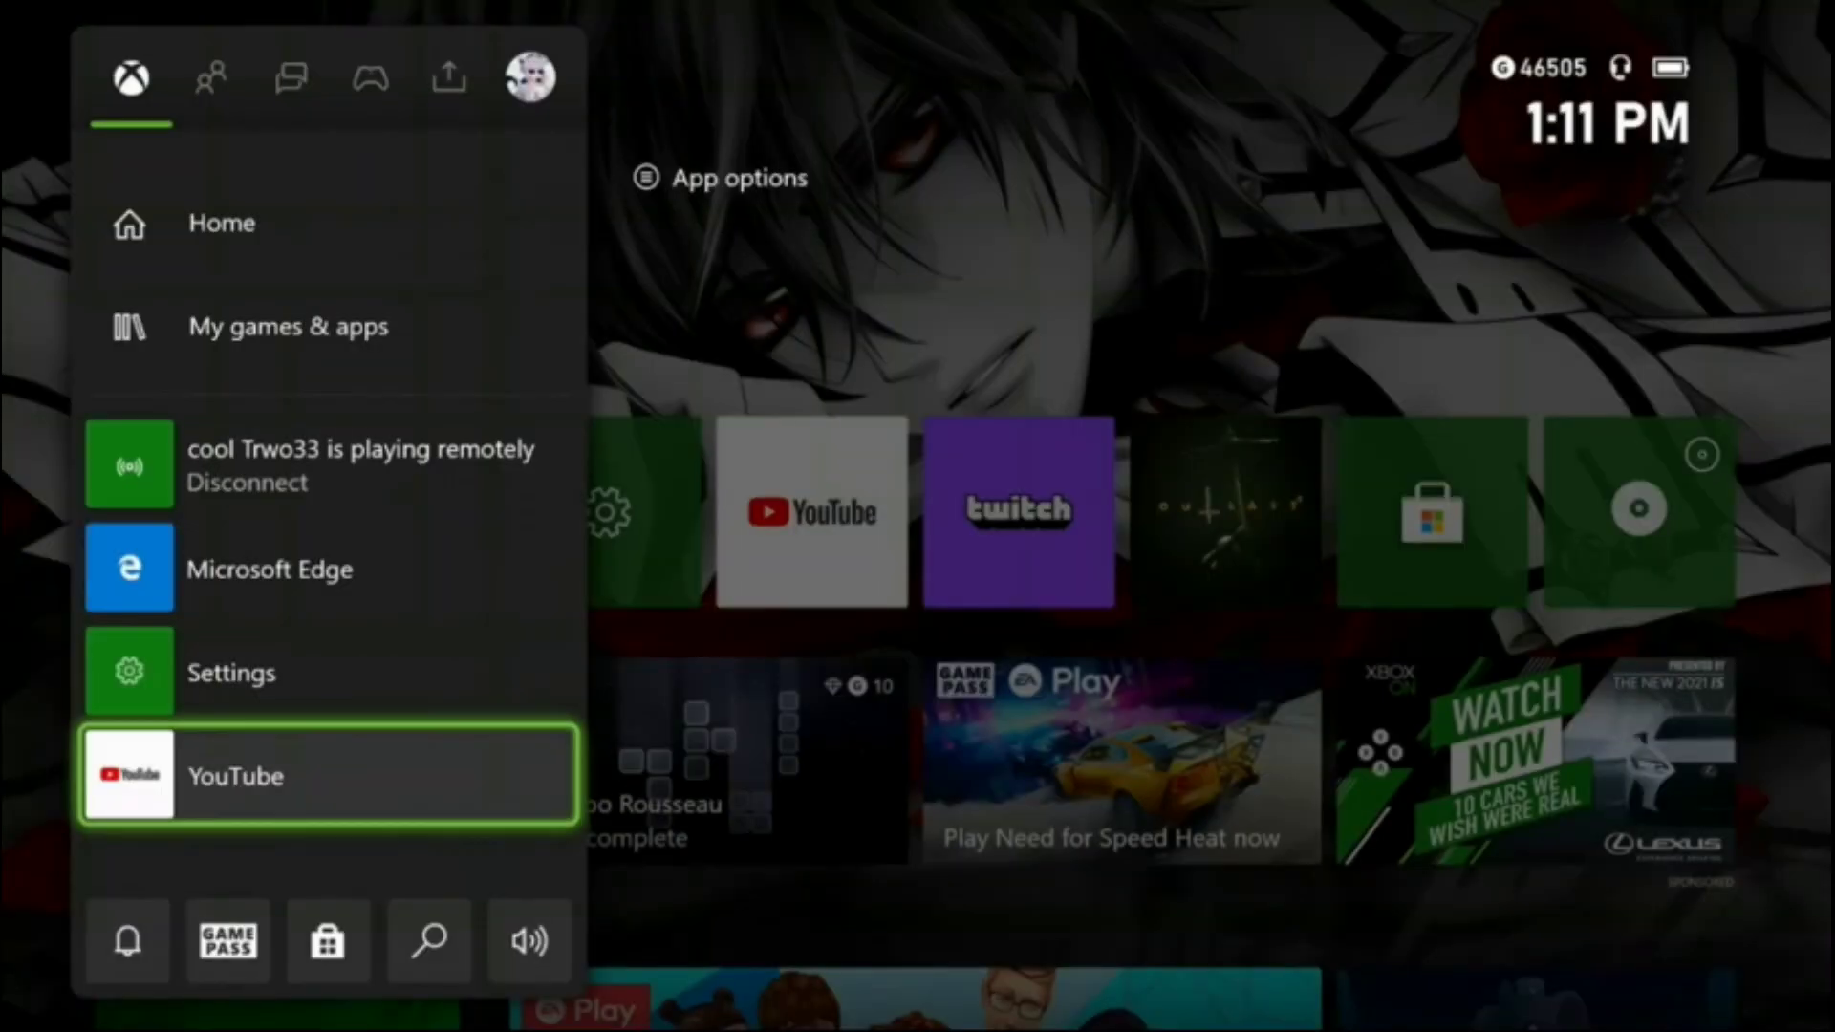
pyautogui.press('Escape')
pyautogui.press('Down')
pyautogui.press('Up')
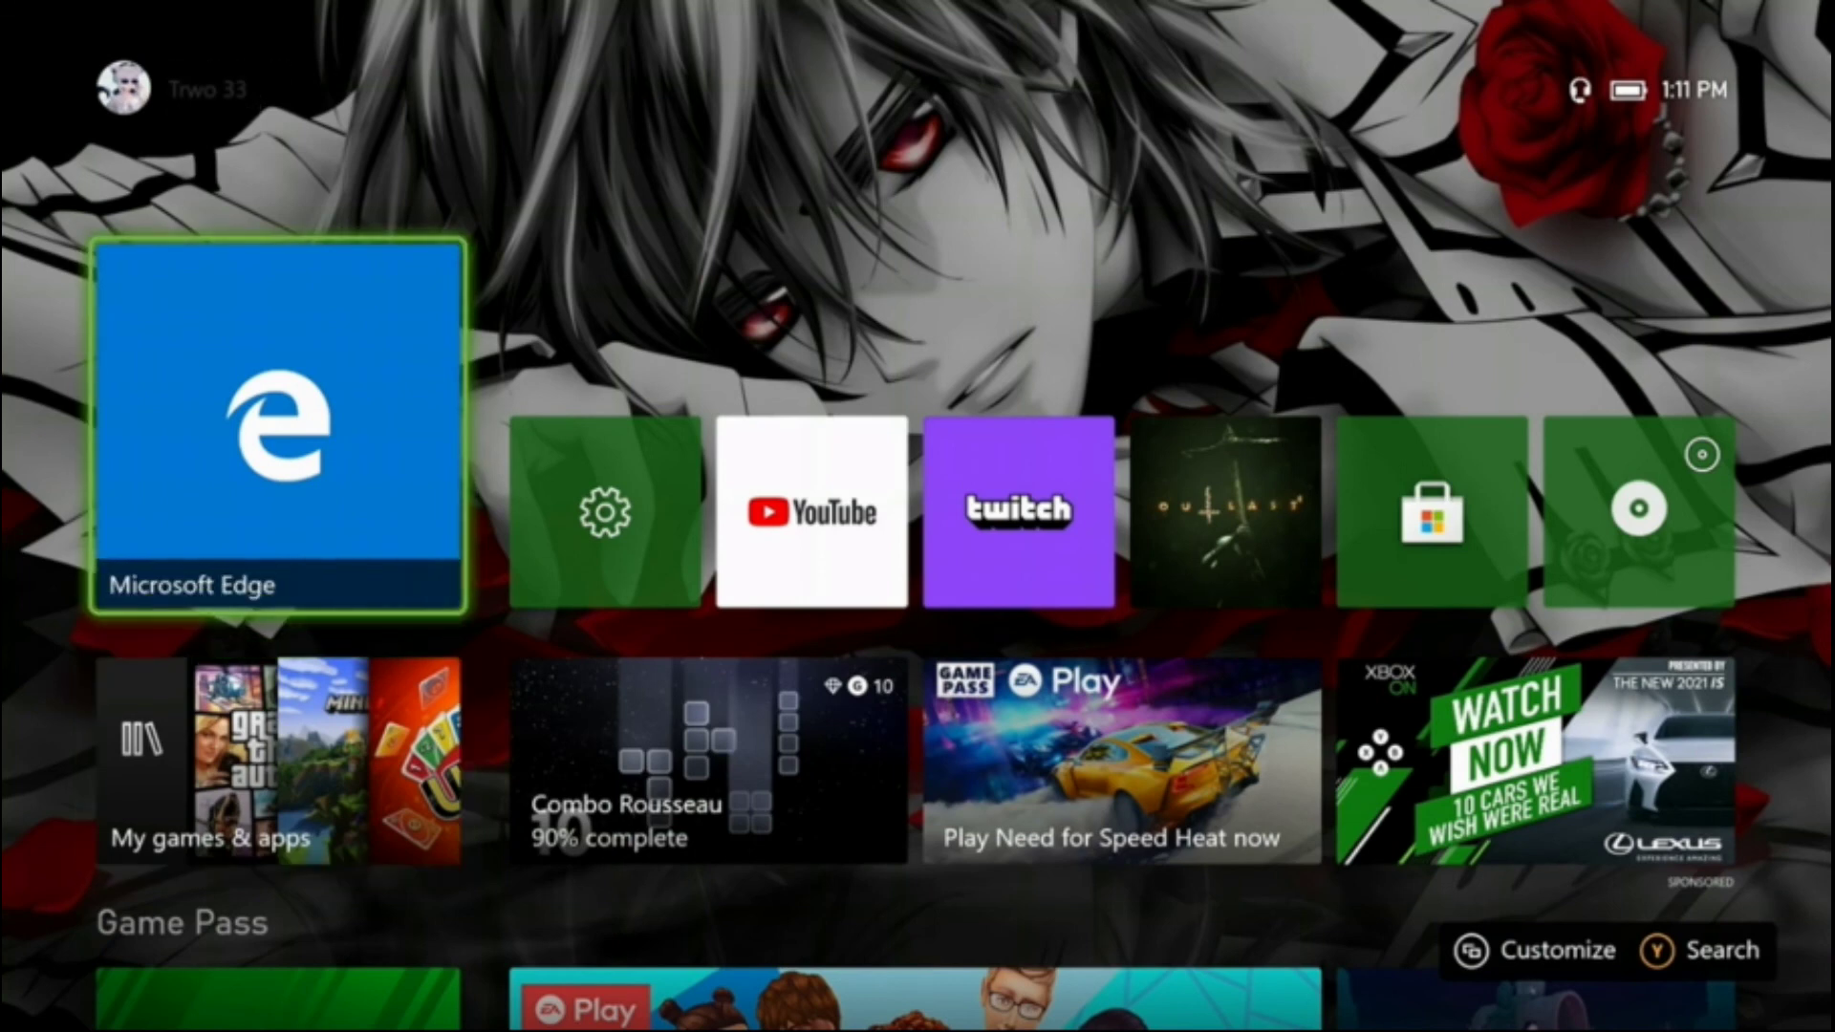